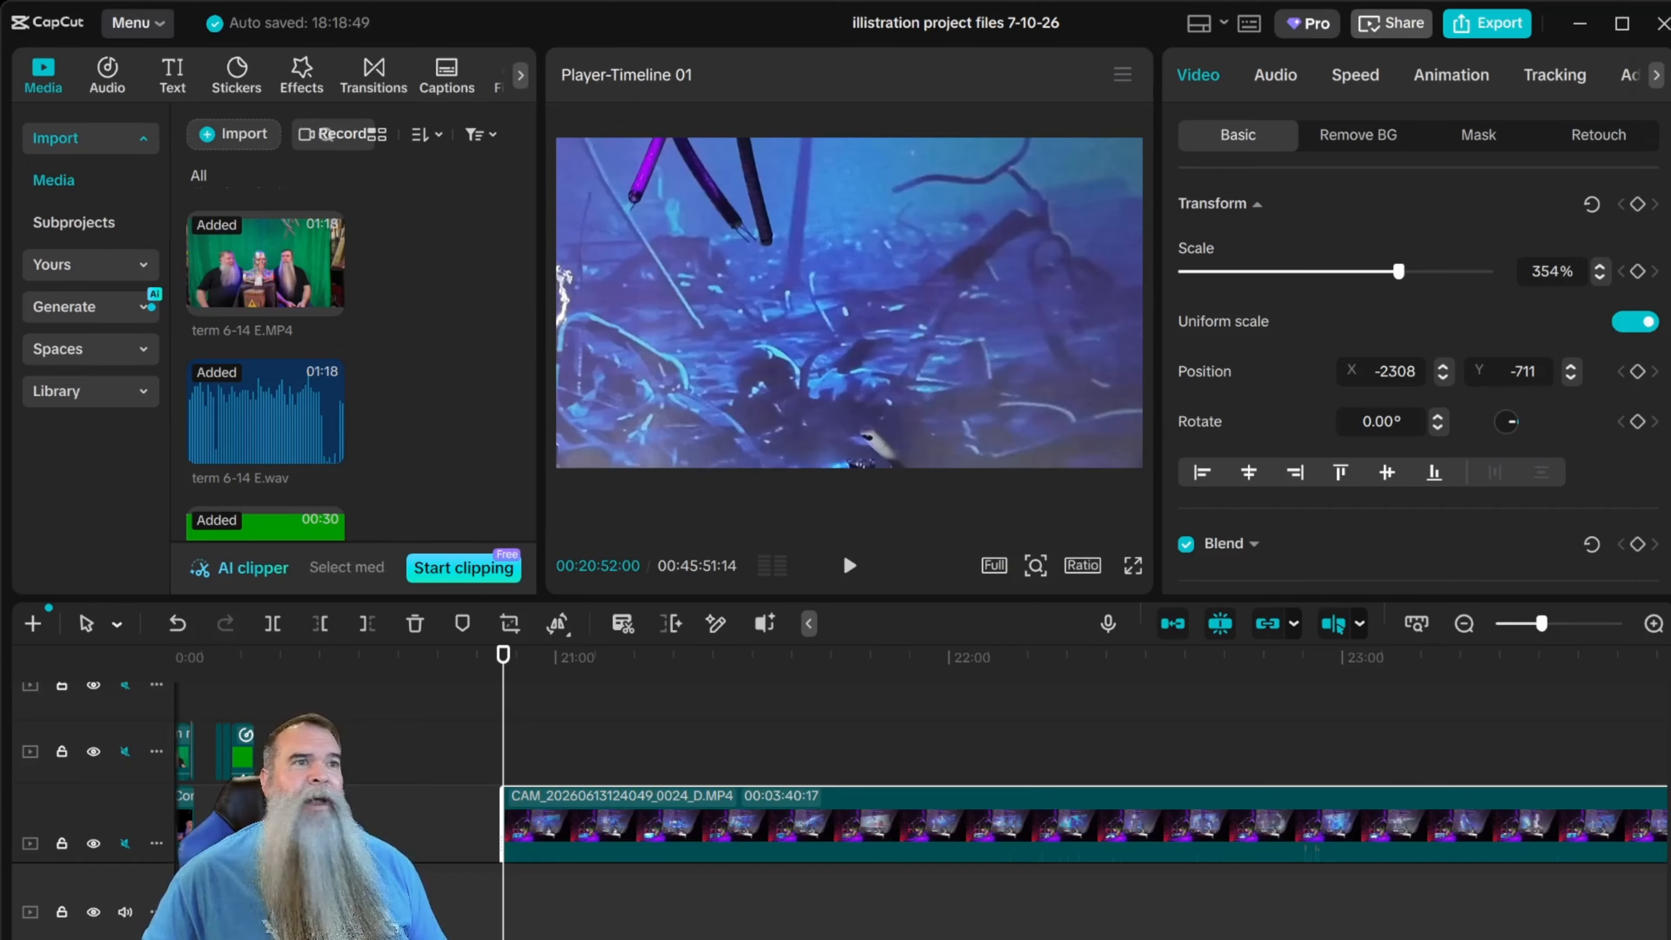
pyautogui.click(848, 566)
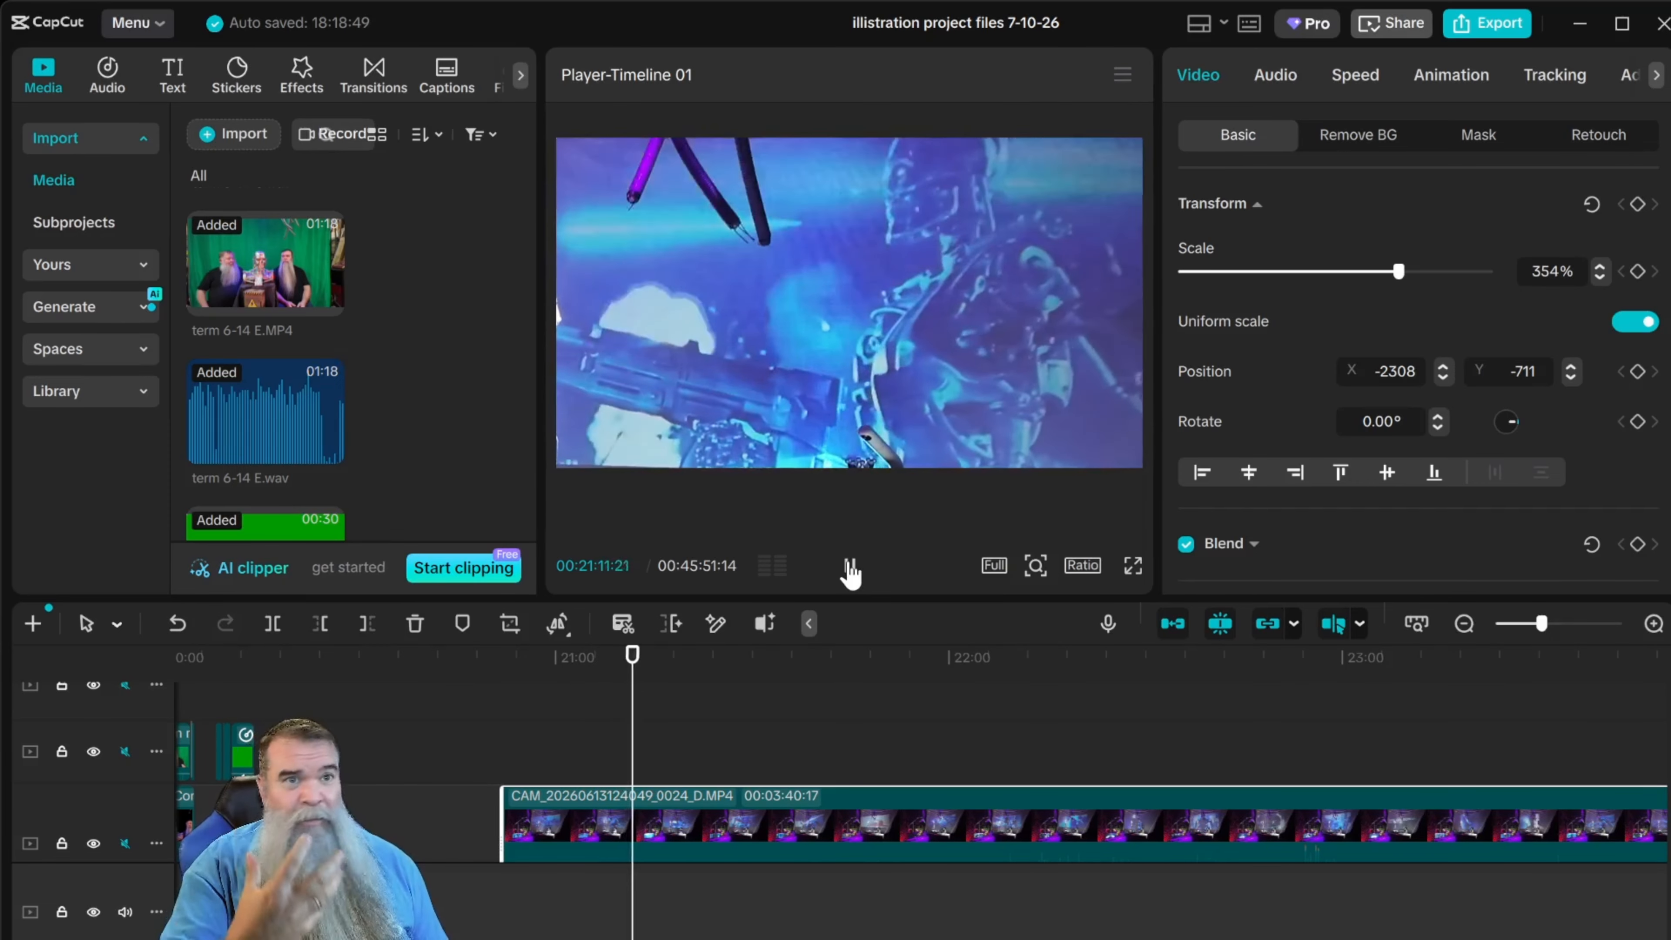
pyautogui.click(850, 566)
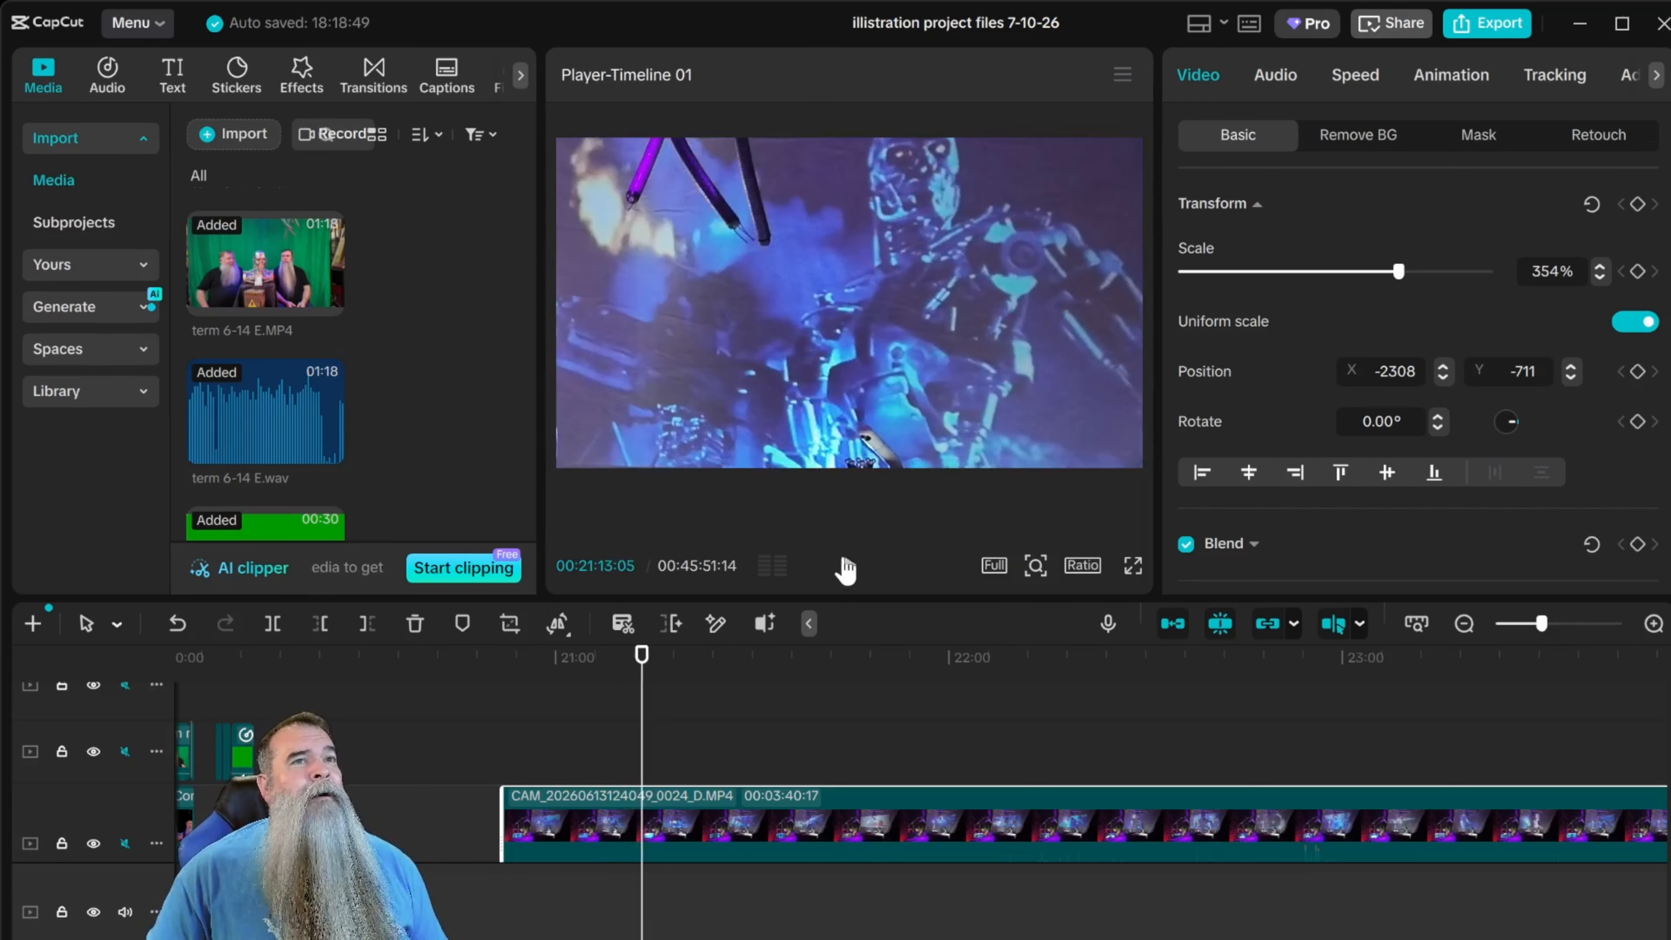
pyautogui.moveTo(262, 263); pyautogui.dragTo(533, 764)
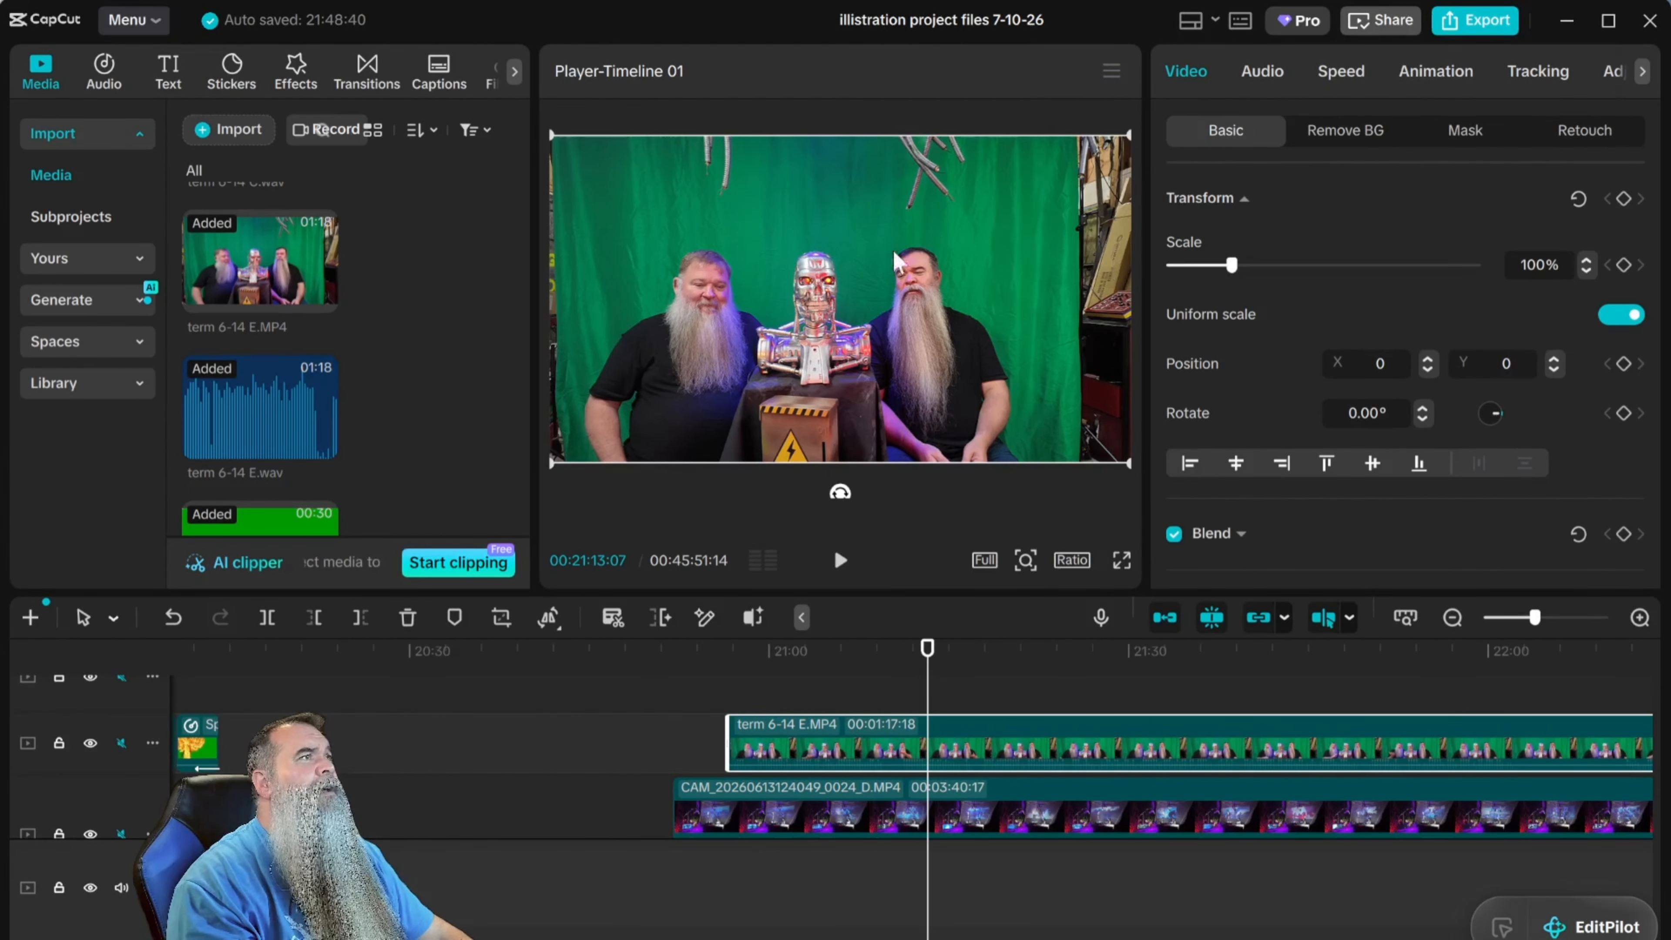
# Key out the green backdrop of term 6-14 E.MP4 with Chroma key, sampling the green beside the seated people.
pyautogui.click(1336, 145)
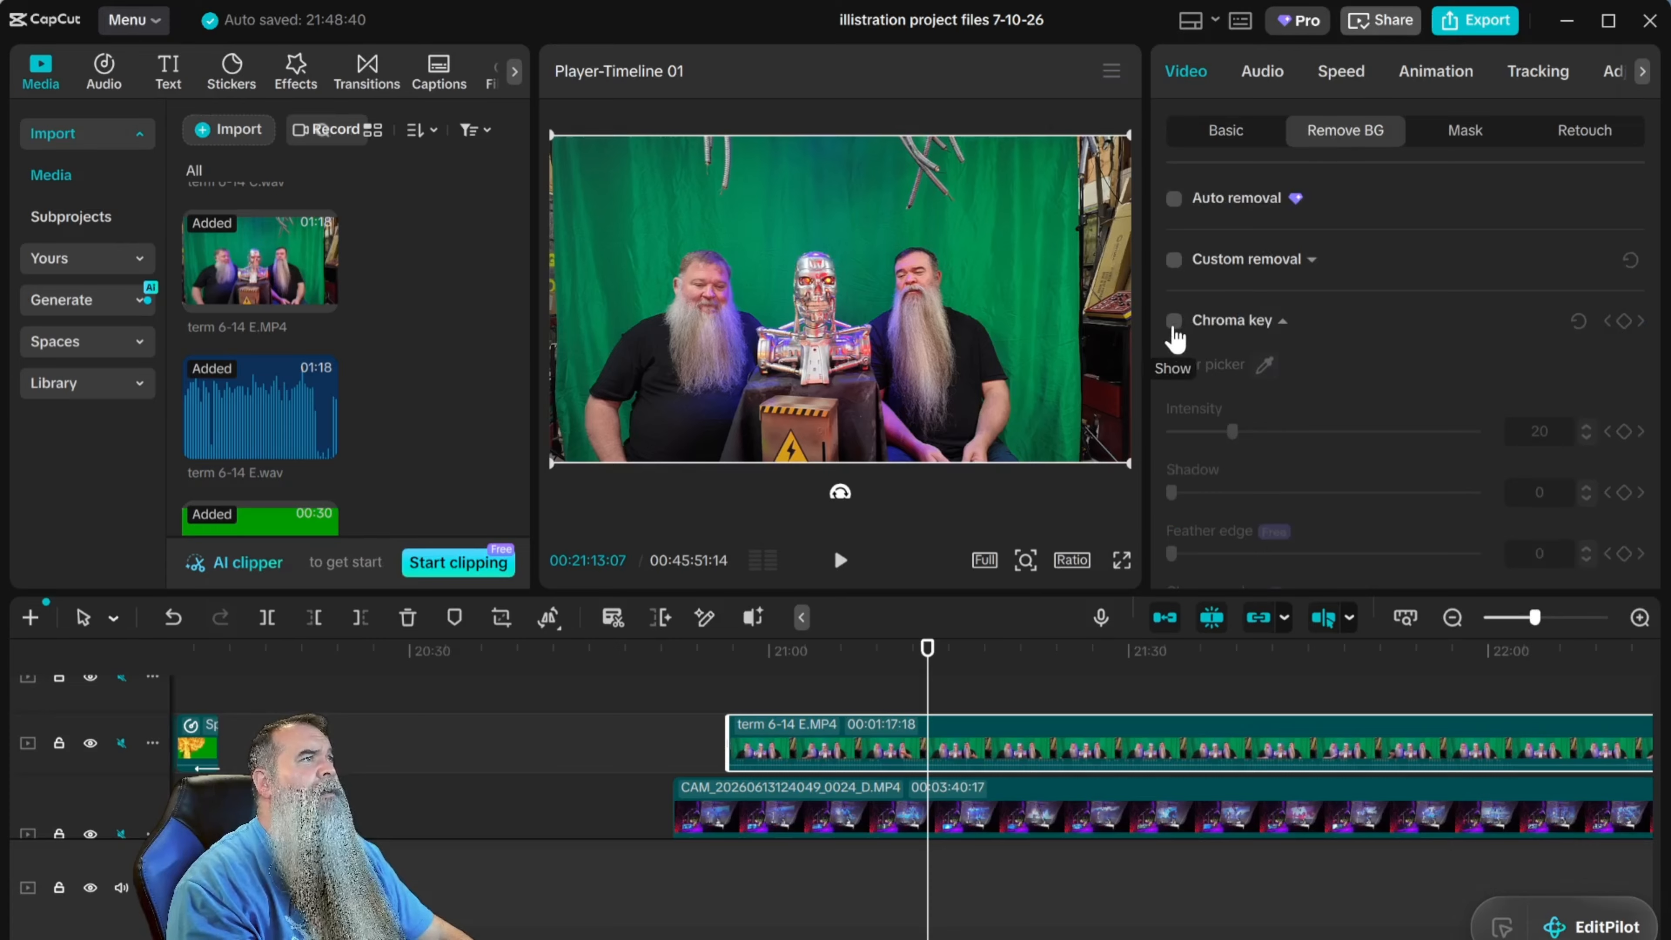
pyautogui.click(1173, 320)
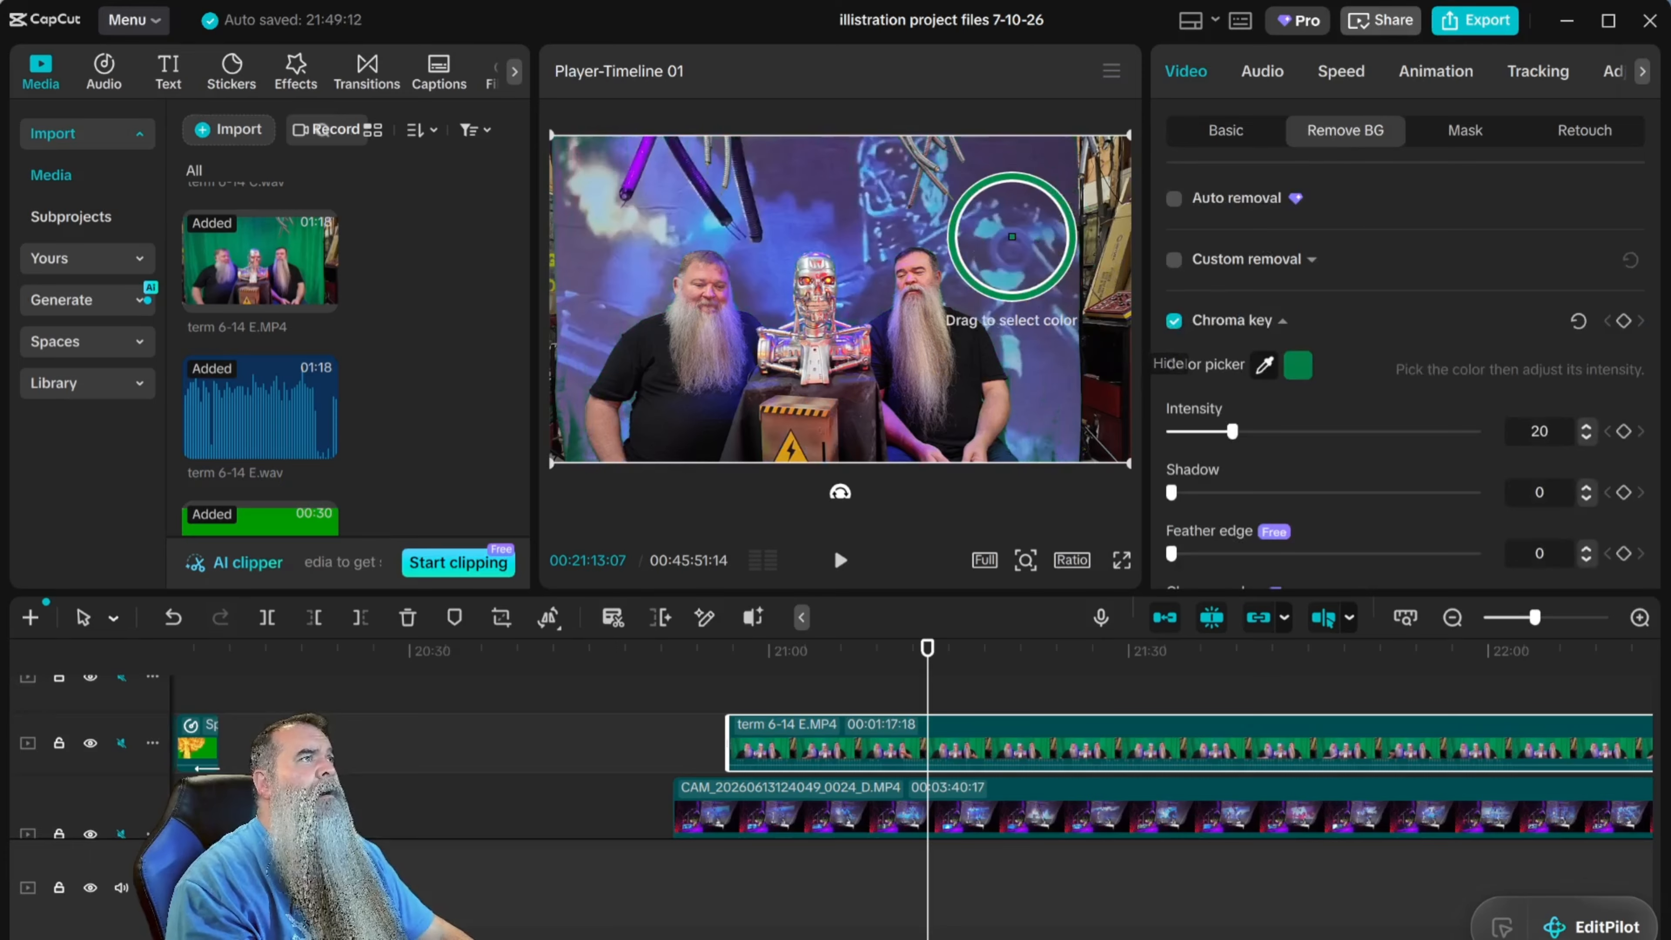
pyautogui.click(1004, 230)
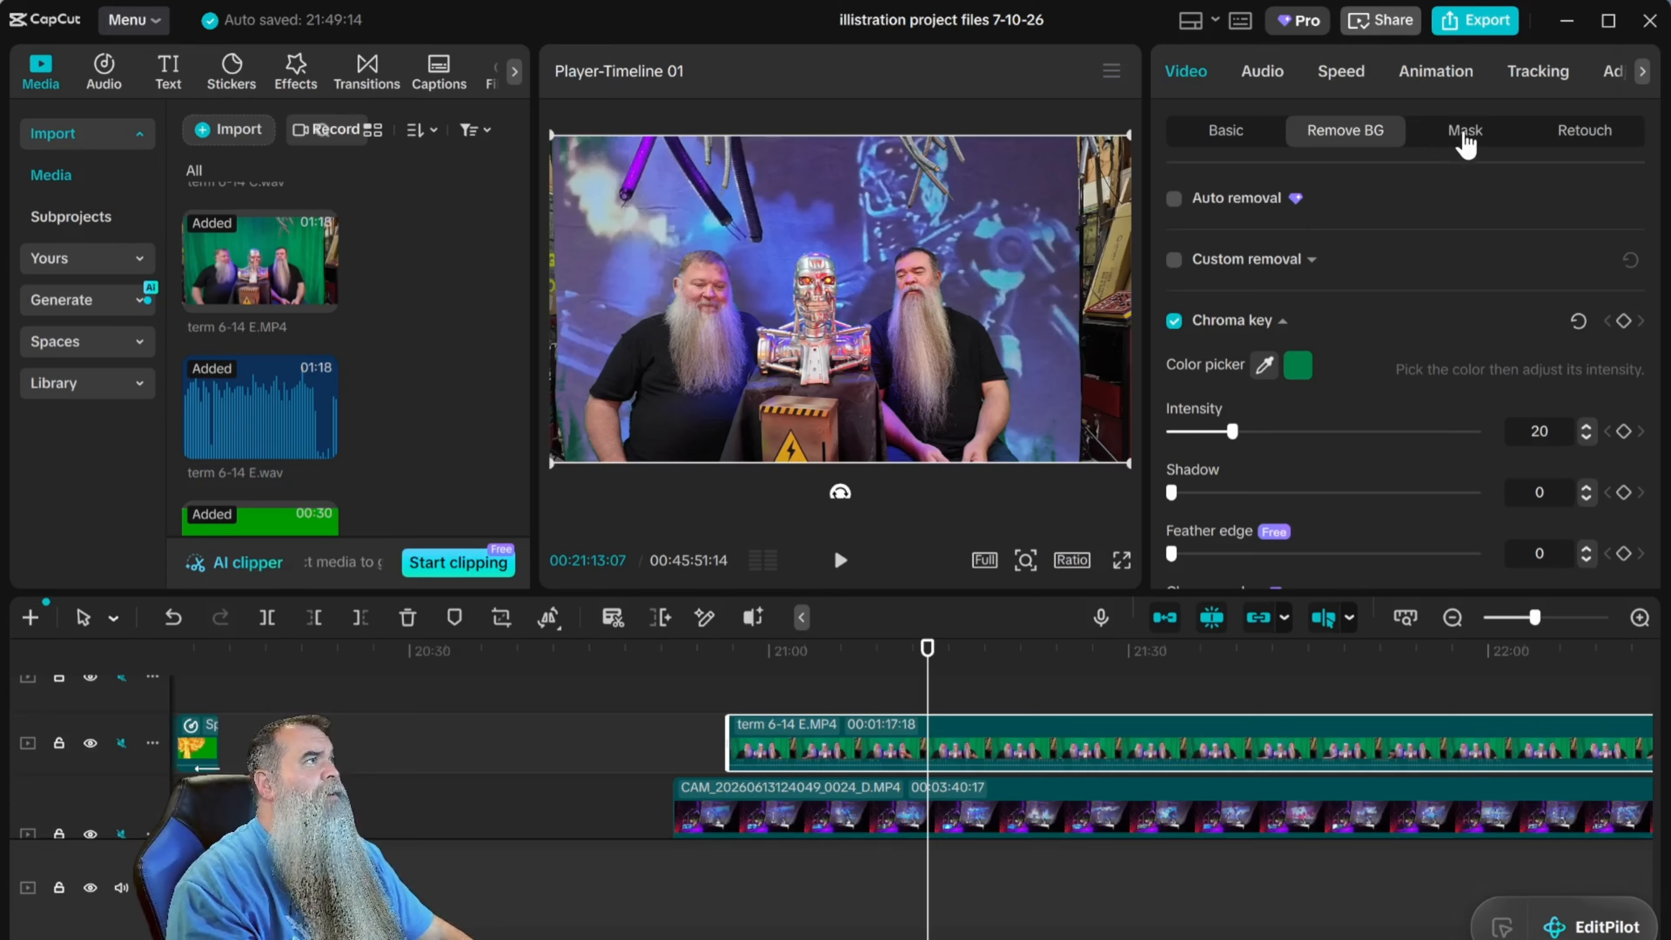
# Add a Rectangle mask to term 6-14 E.MP4 and fit it around the robot bust, about 766 by 891 at X -175, Y -89.
pyautogui.click(1466, 144)
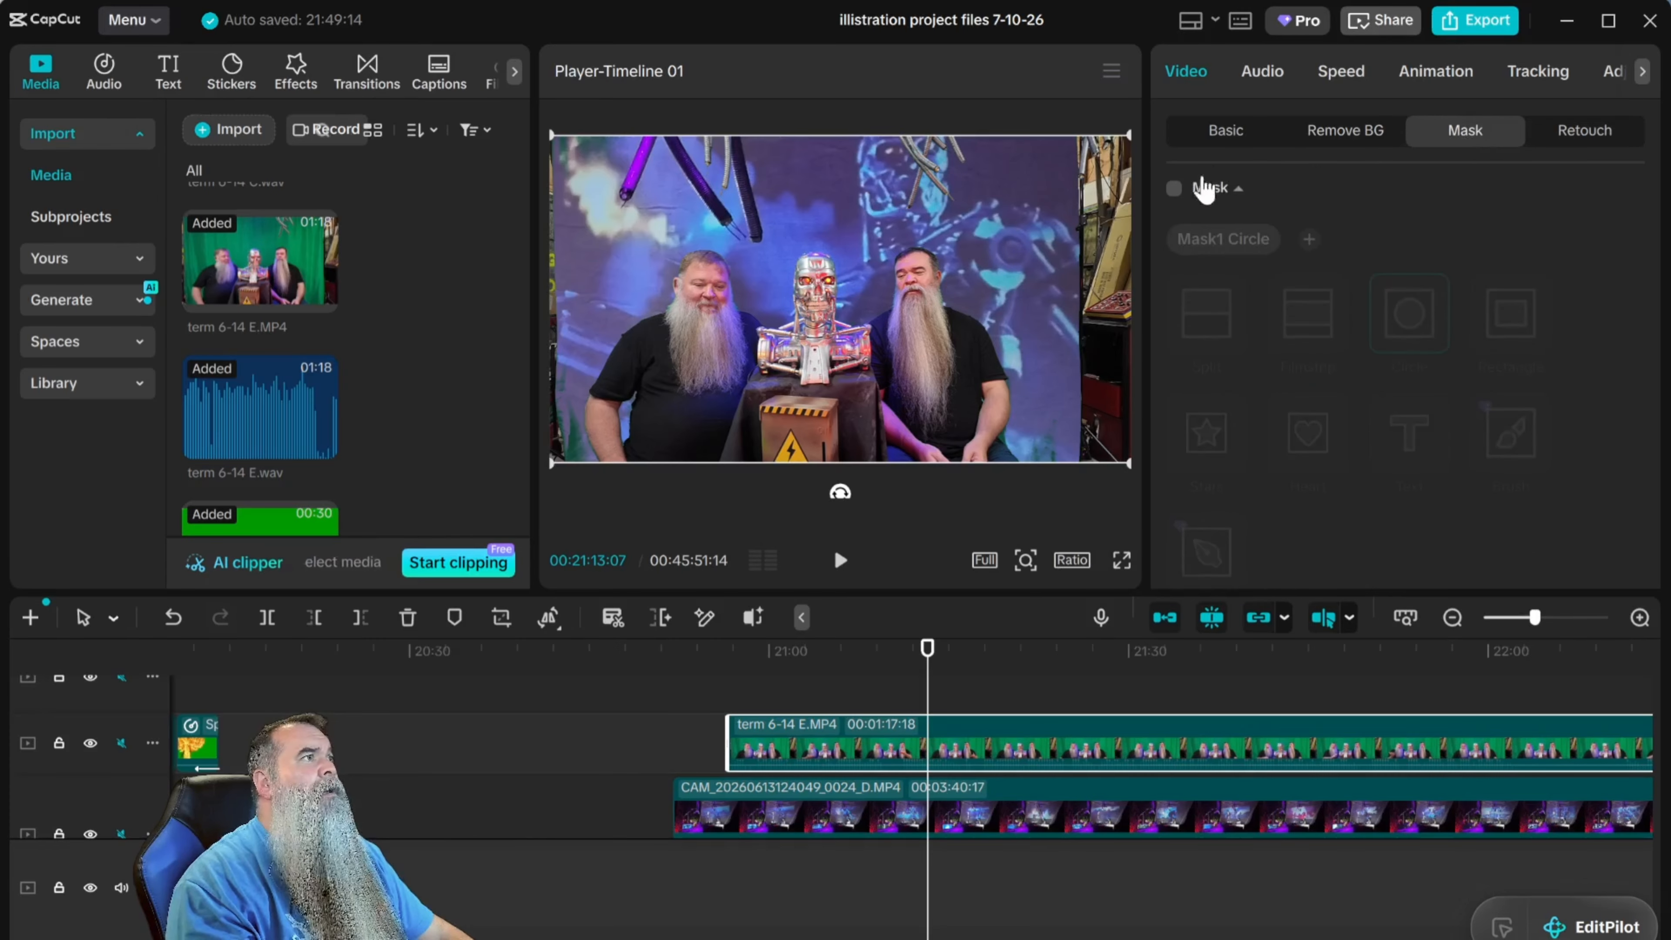
pyautogui.click(1175, 190)
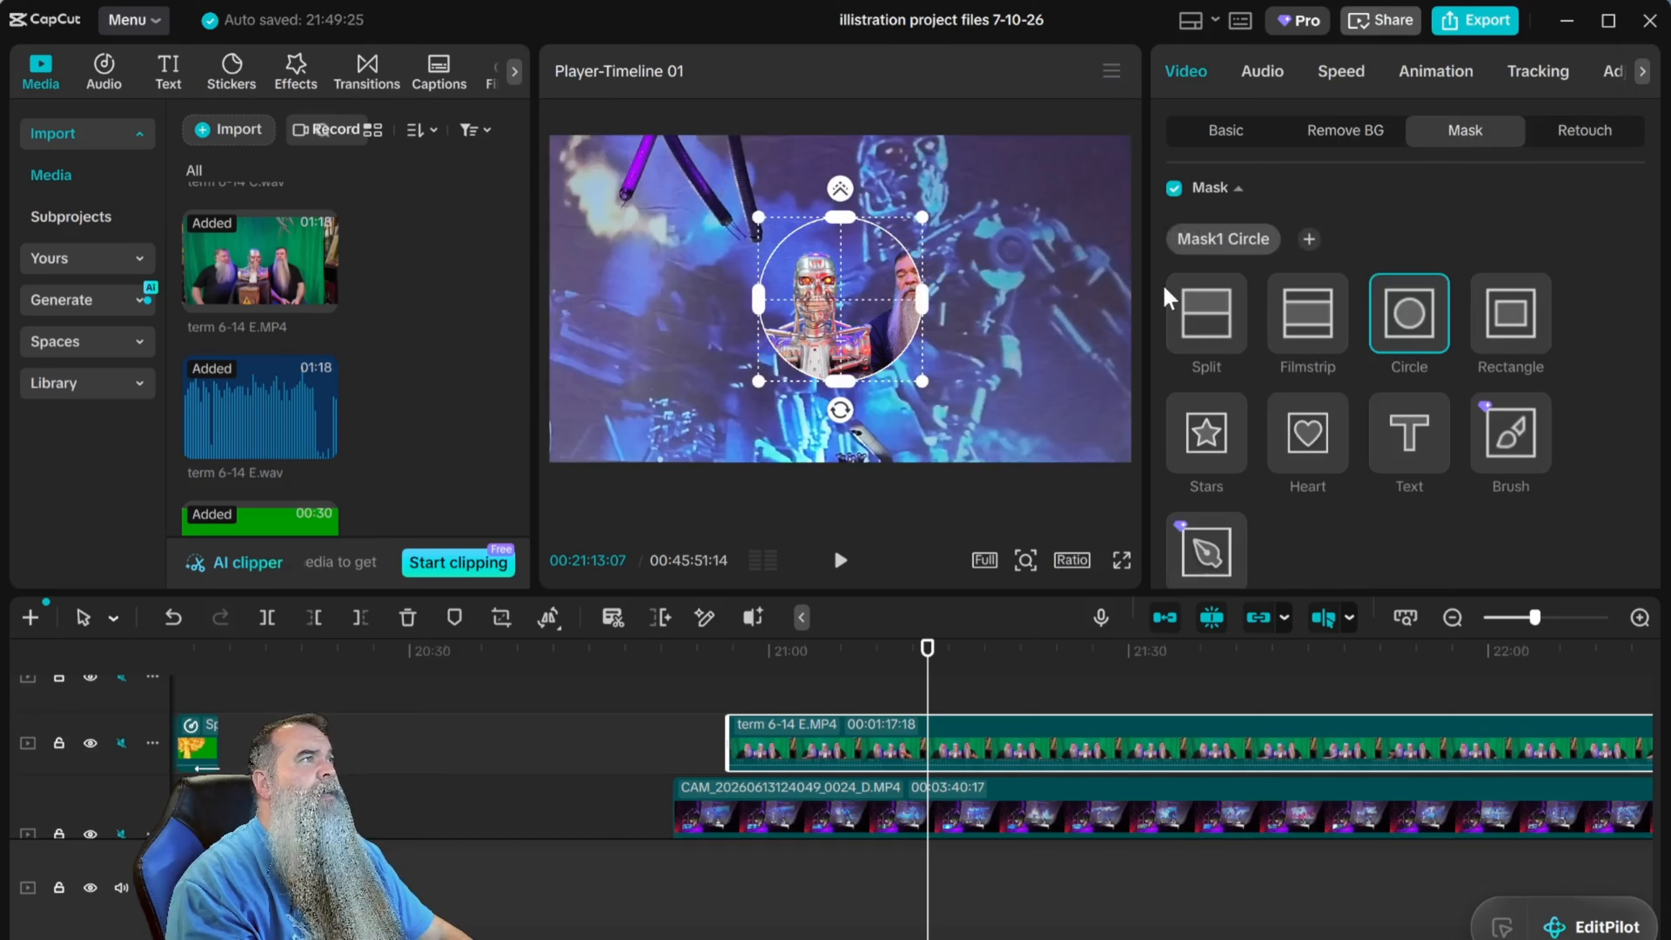
pyautogui.click(1513, 320)
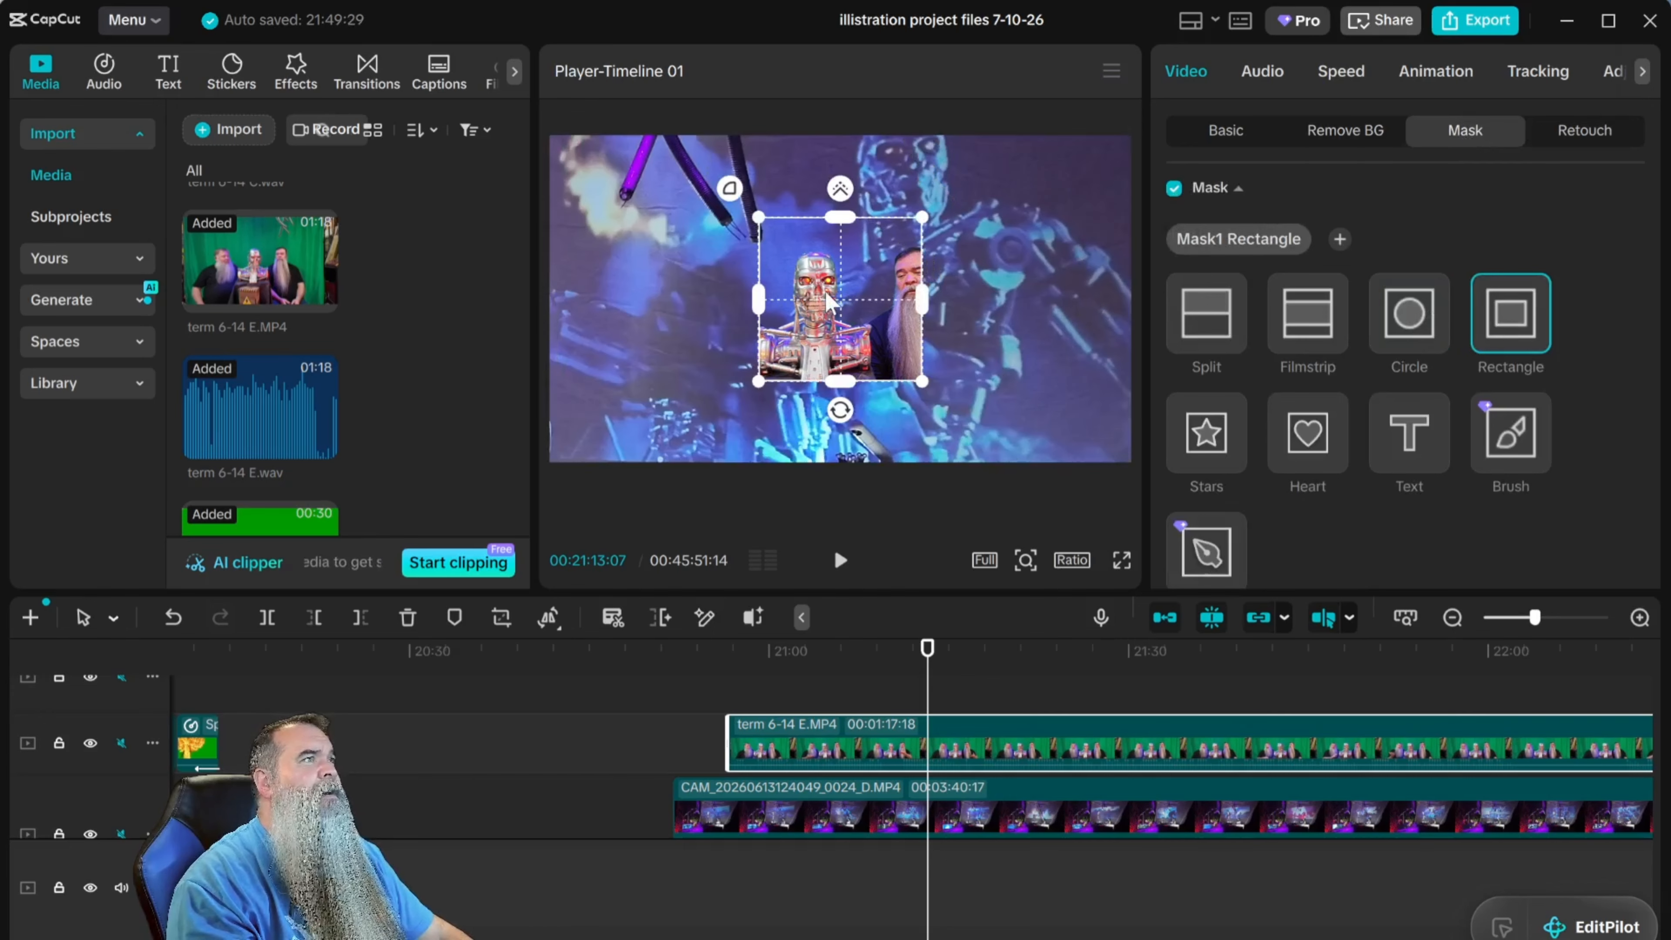
pyautogui.moveTo(845, 304); pyautogui.dragTo(815, 306)
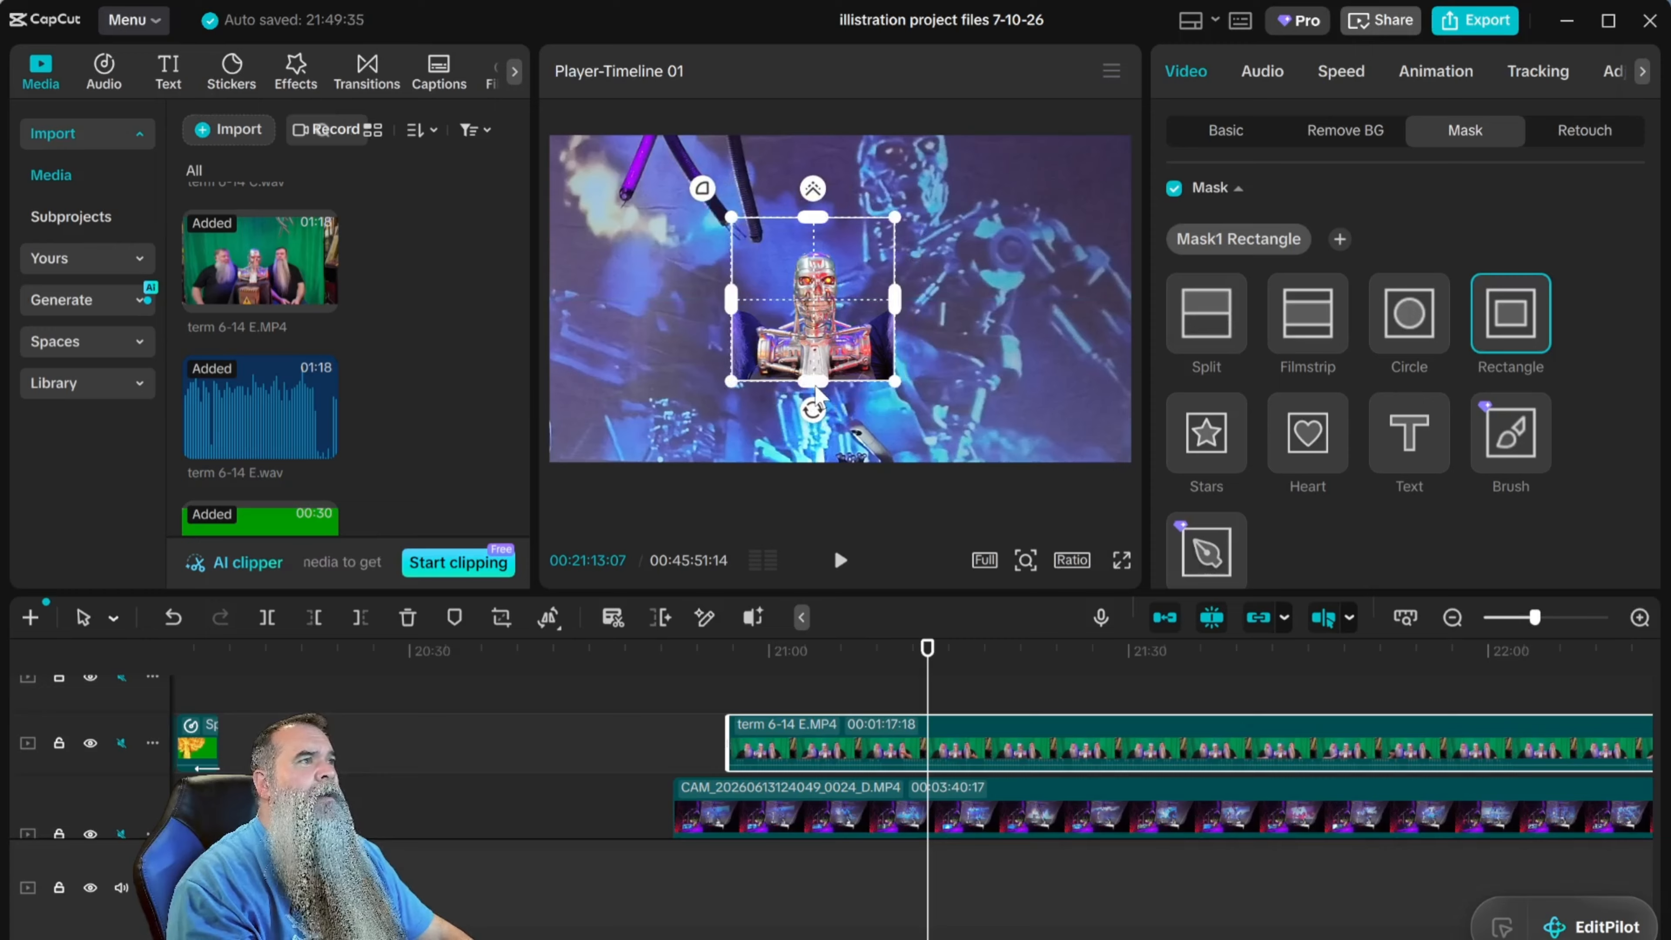
pyautogui.moveTo(816, 388); pyautogui.dragTo(813, 372)
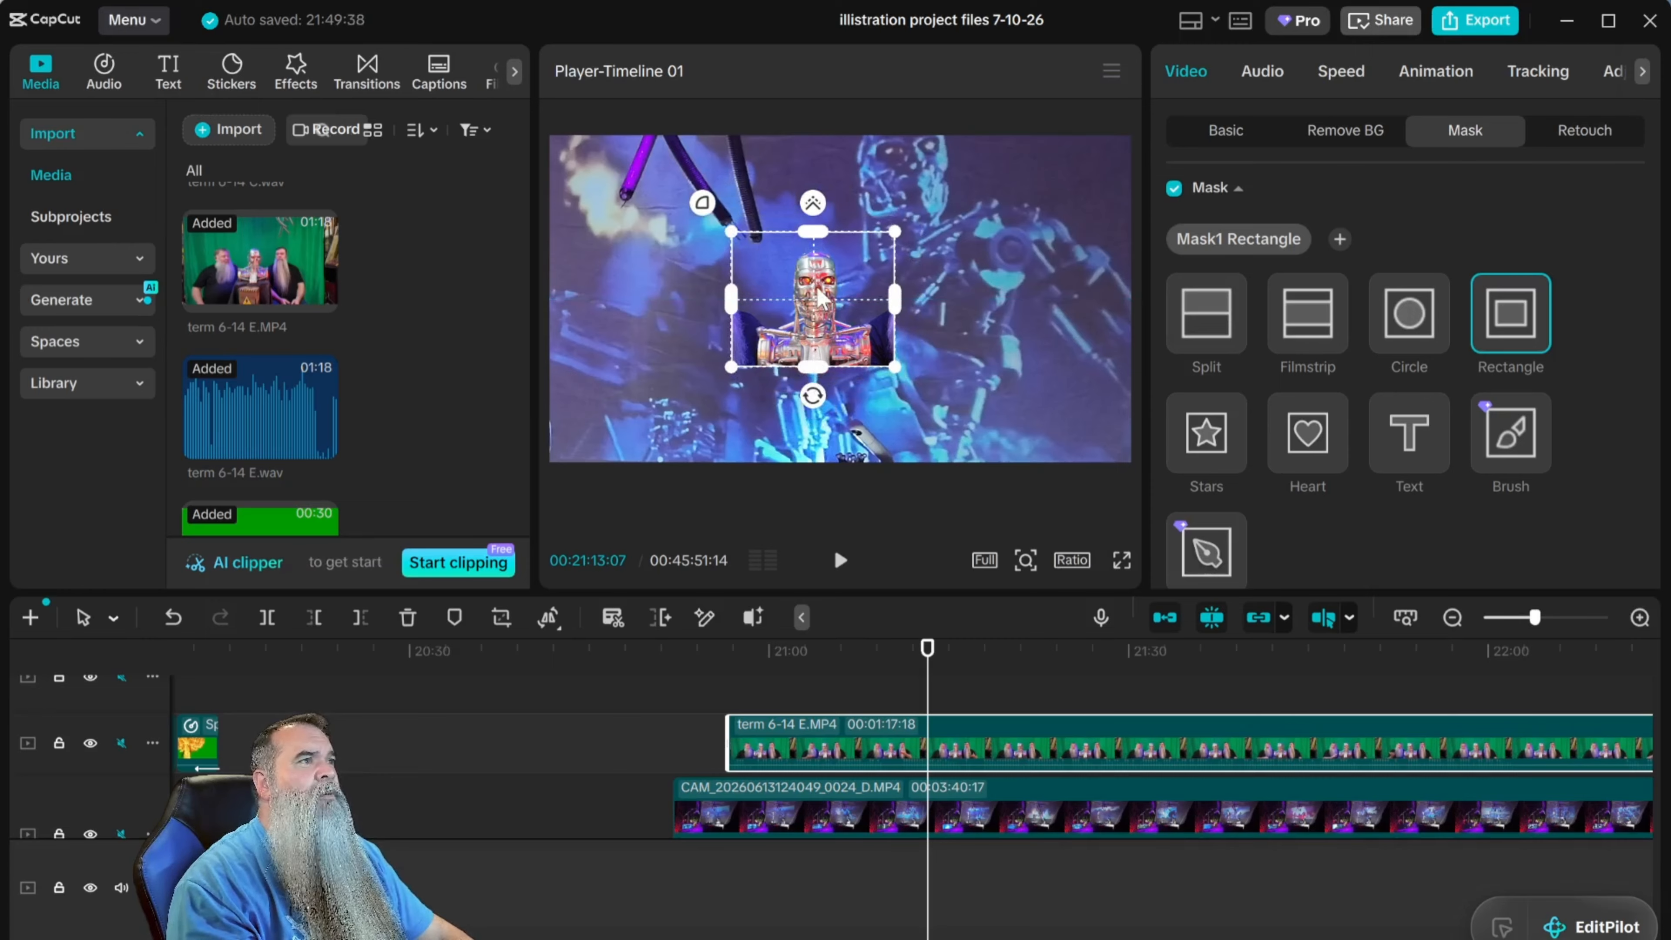
pyautogui.moveTo(816, 293); pyautogui.dragTo(759, 324)
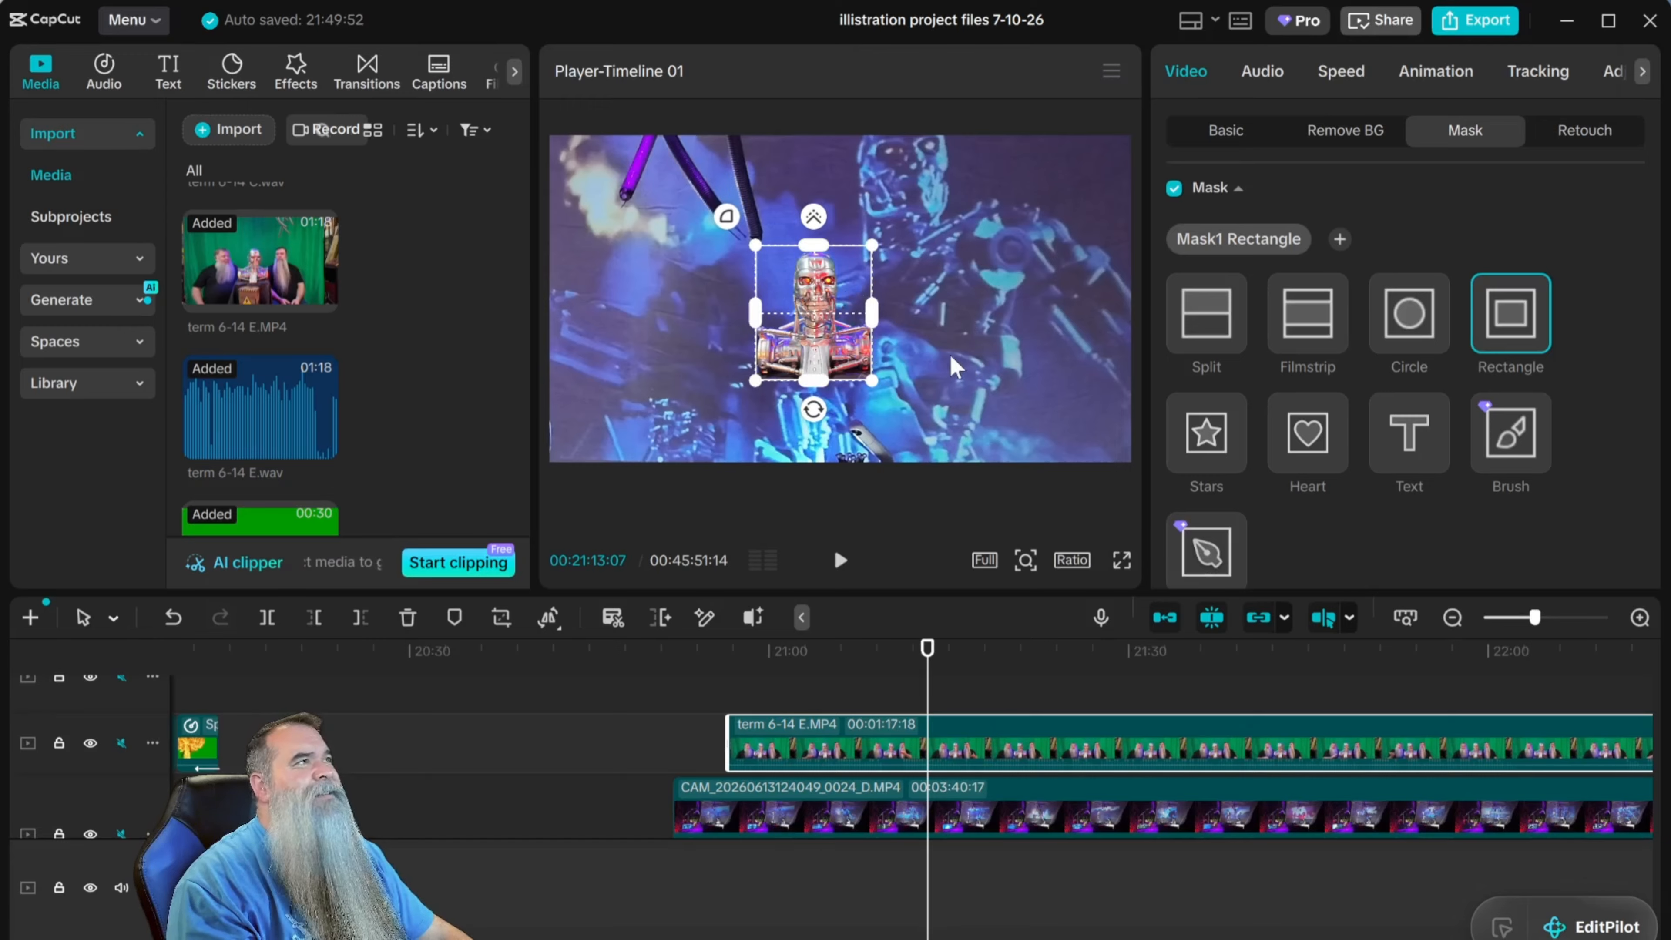
# Move the masked robot bust into the lower-right corner of the frame, at about X 1710, Y -550.
pyautogui.click(1226, 145)
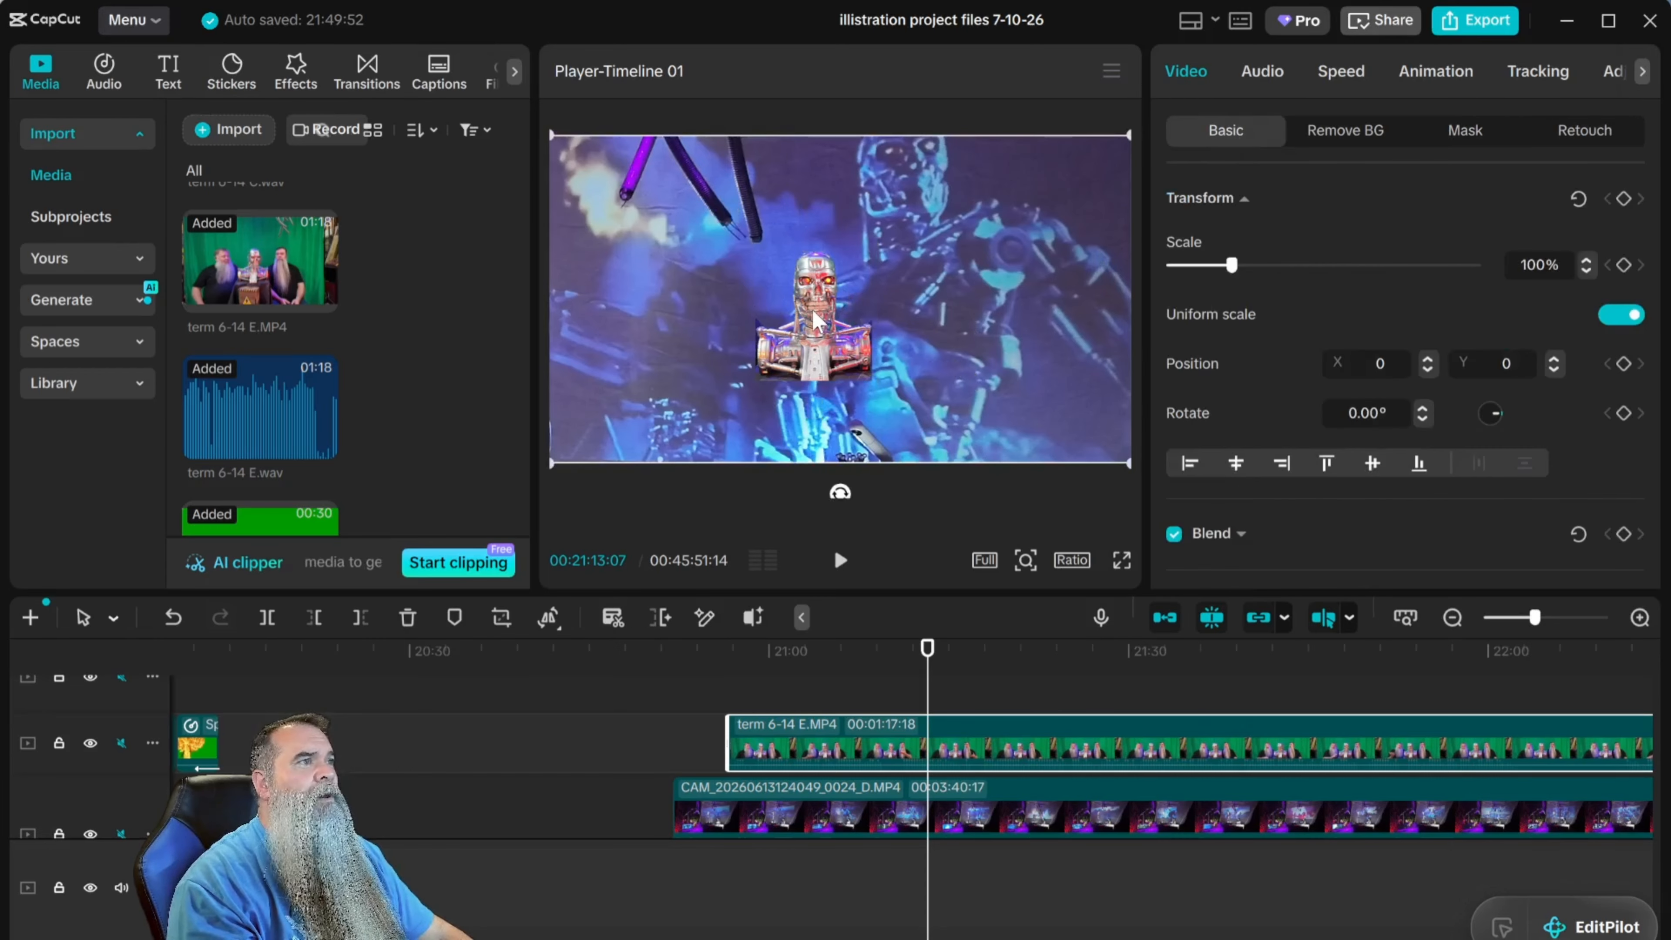
pyautogui.moveTo(814, 321); pyautogui.dragTo(1075, 403)
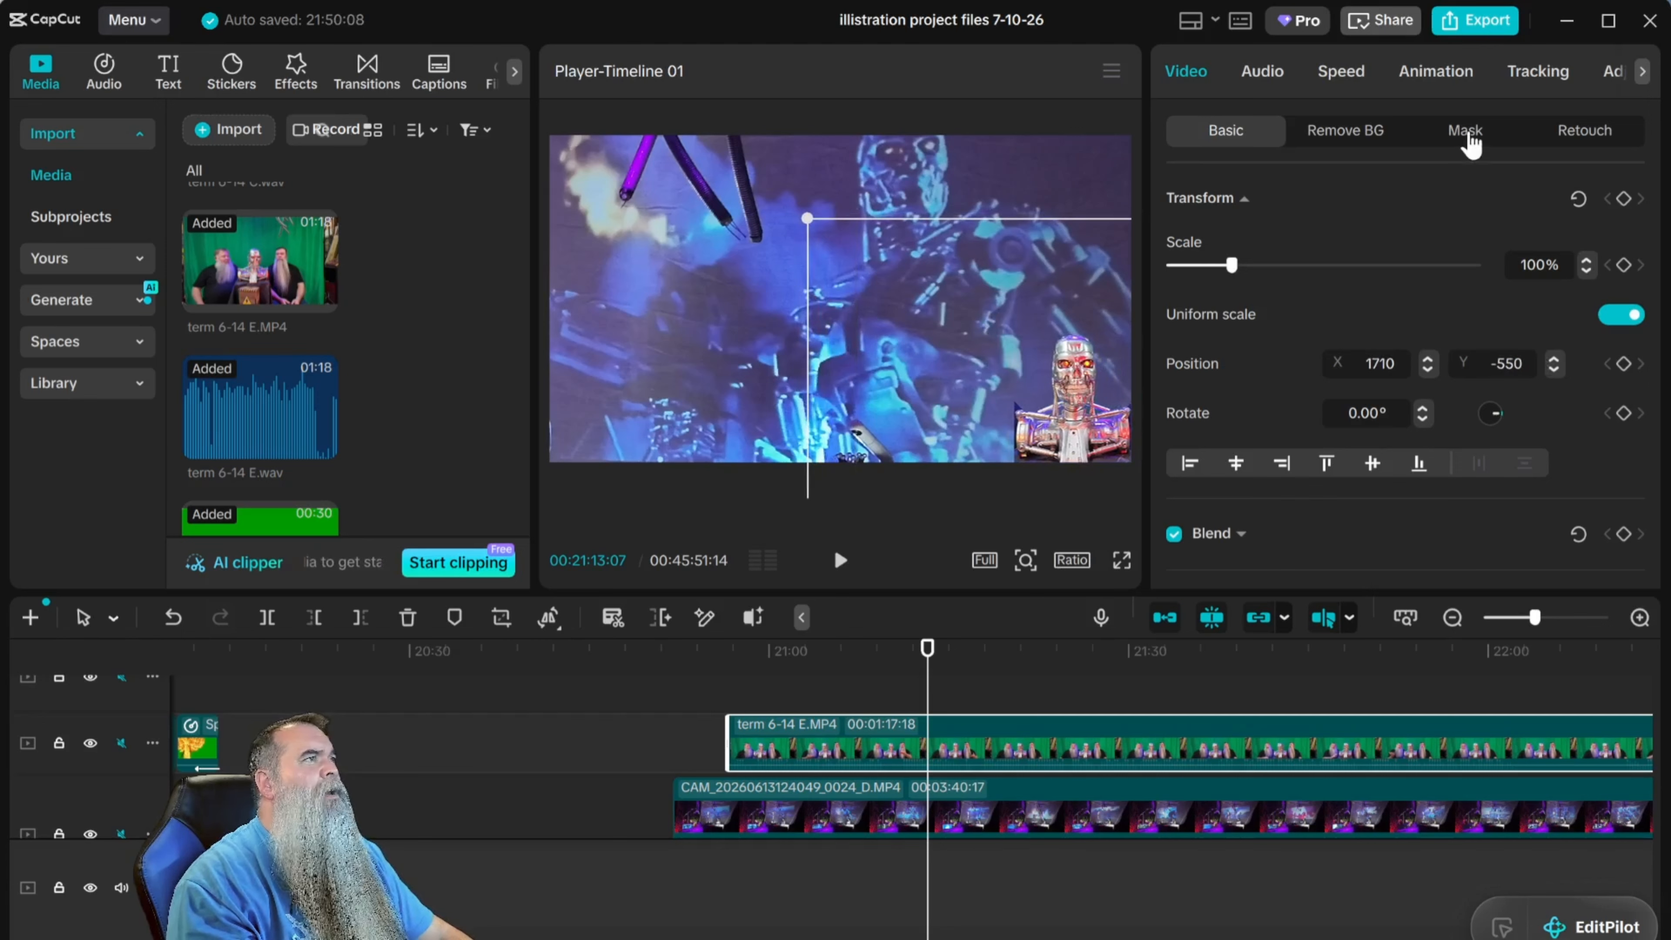
# Set the rectangle mask's feather to 12 and play back the composited clips.
pyautogui.click(1464, 131)
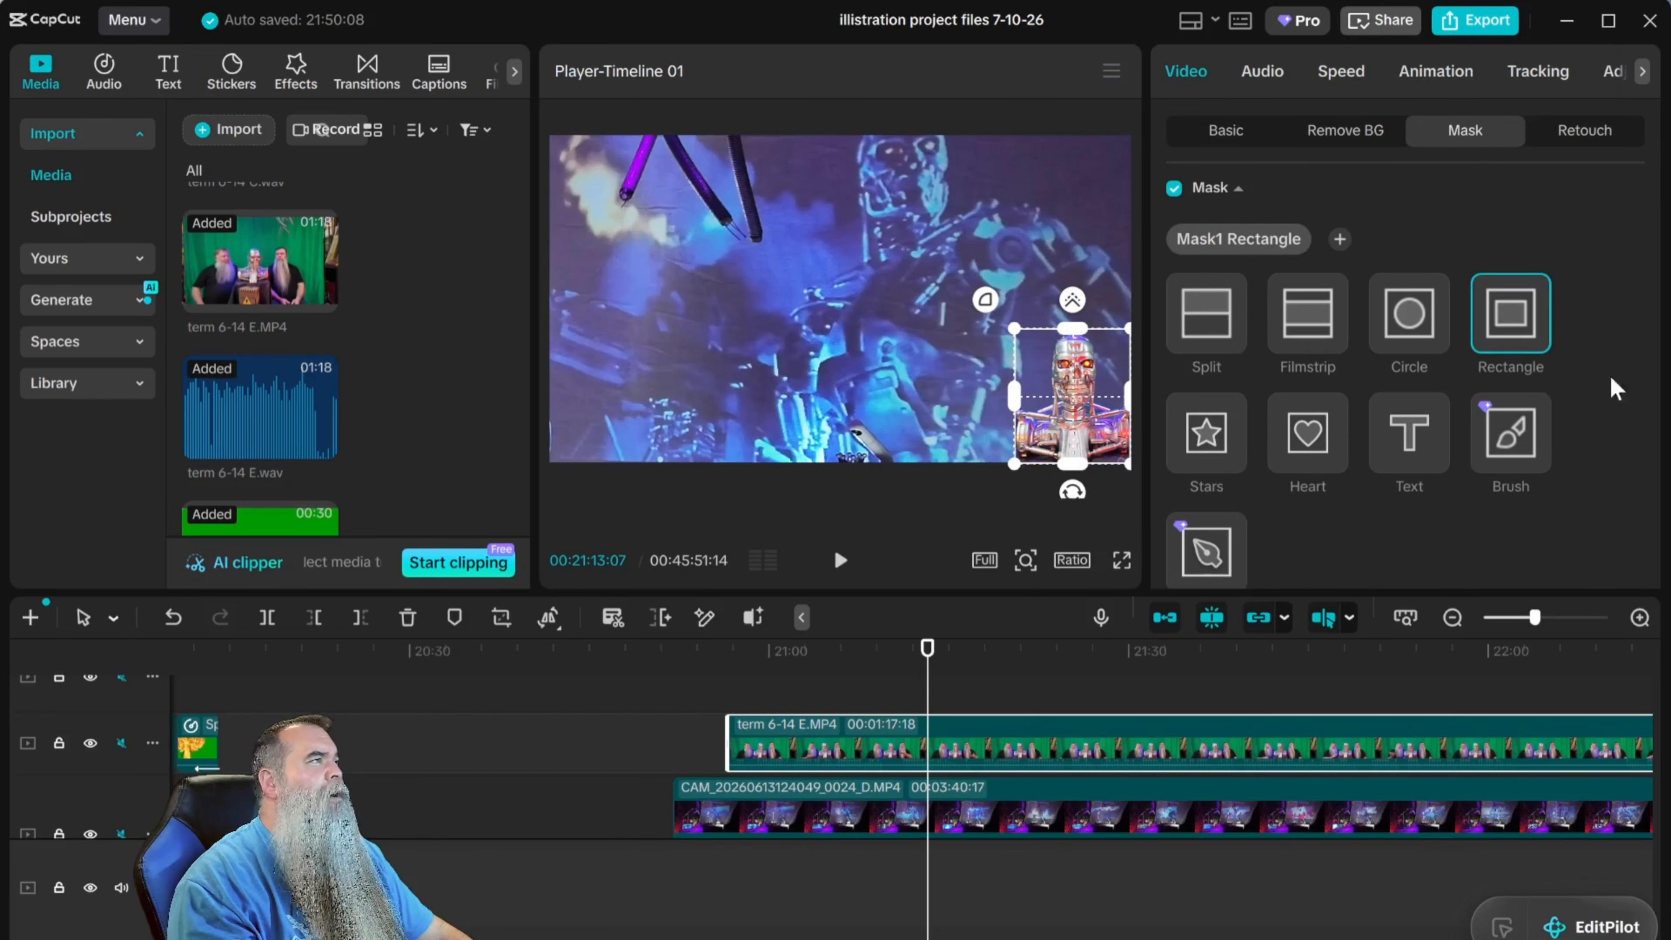
pyautogui.scroll(-8, 1611, 329)
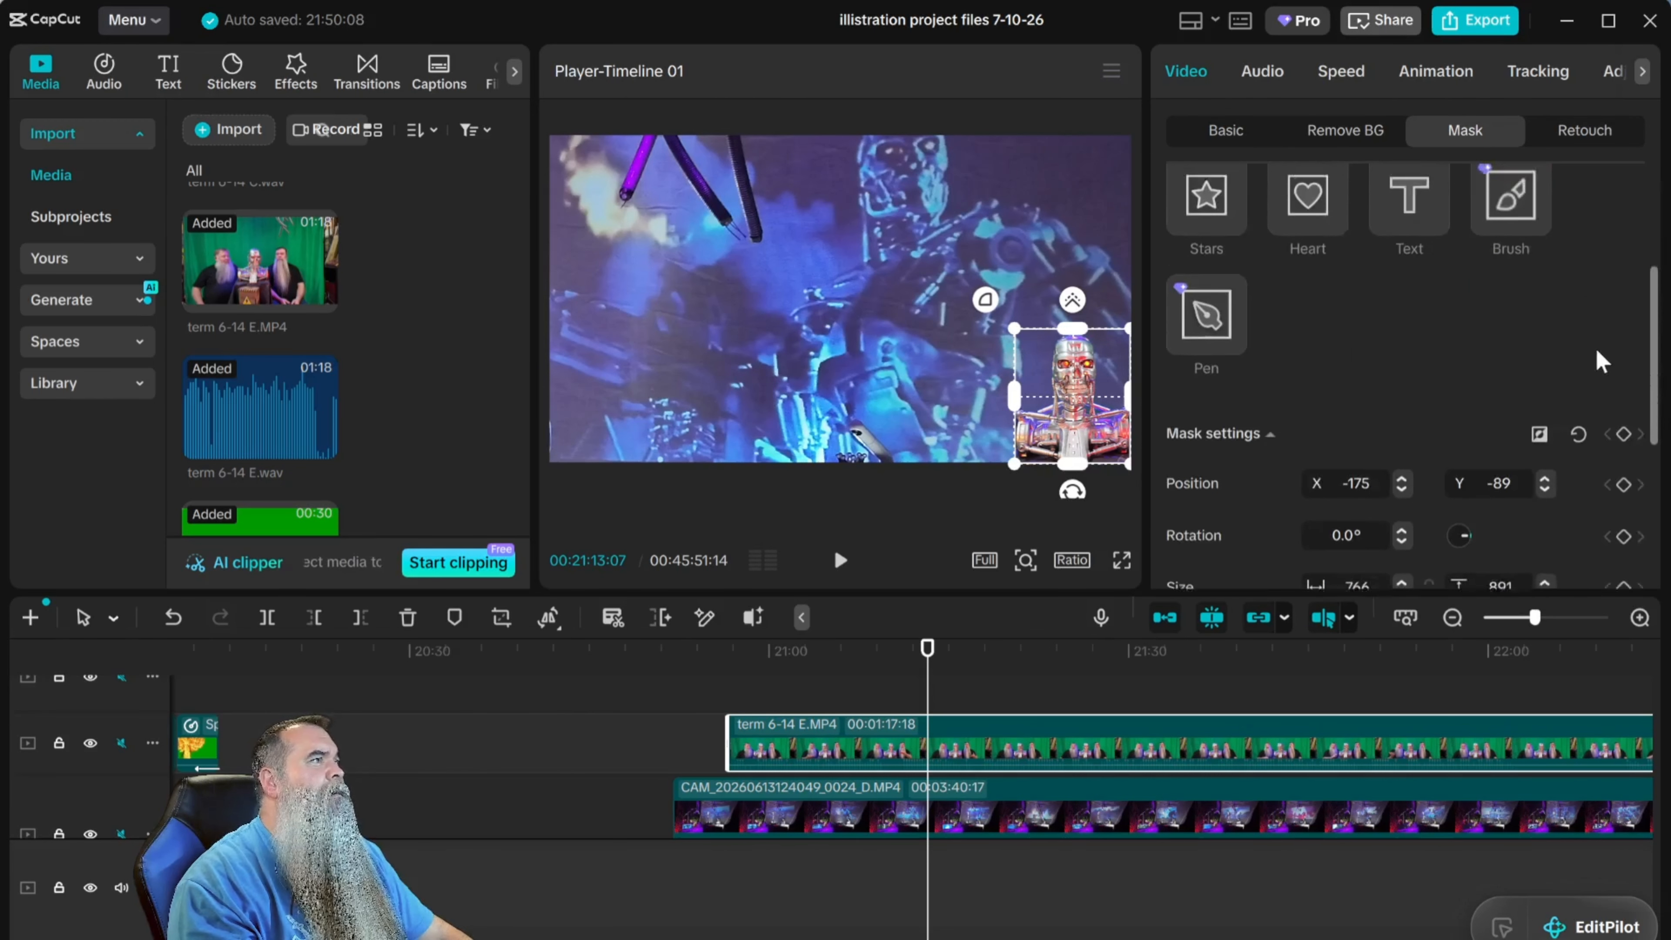
pyautogui.scroll(-1, 1594, 365)
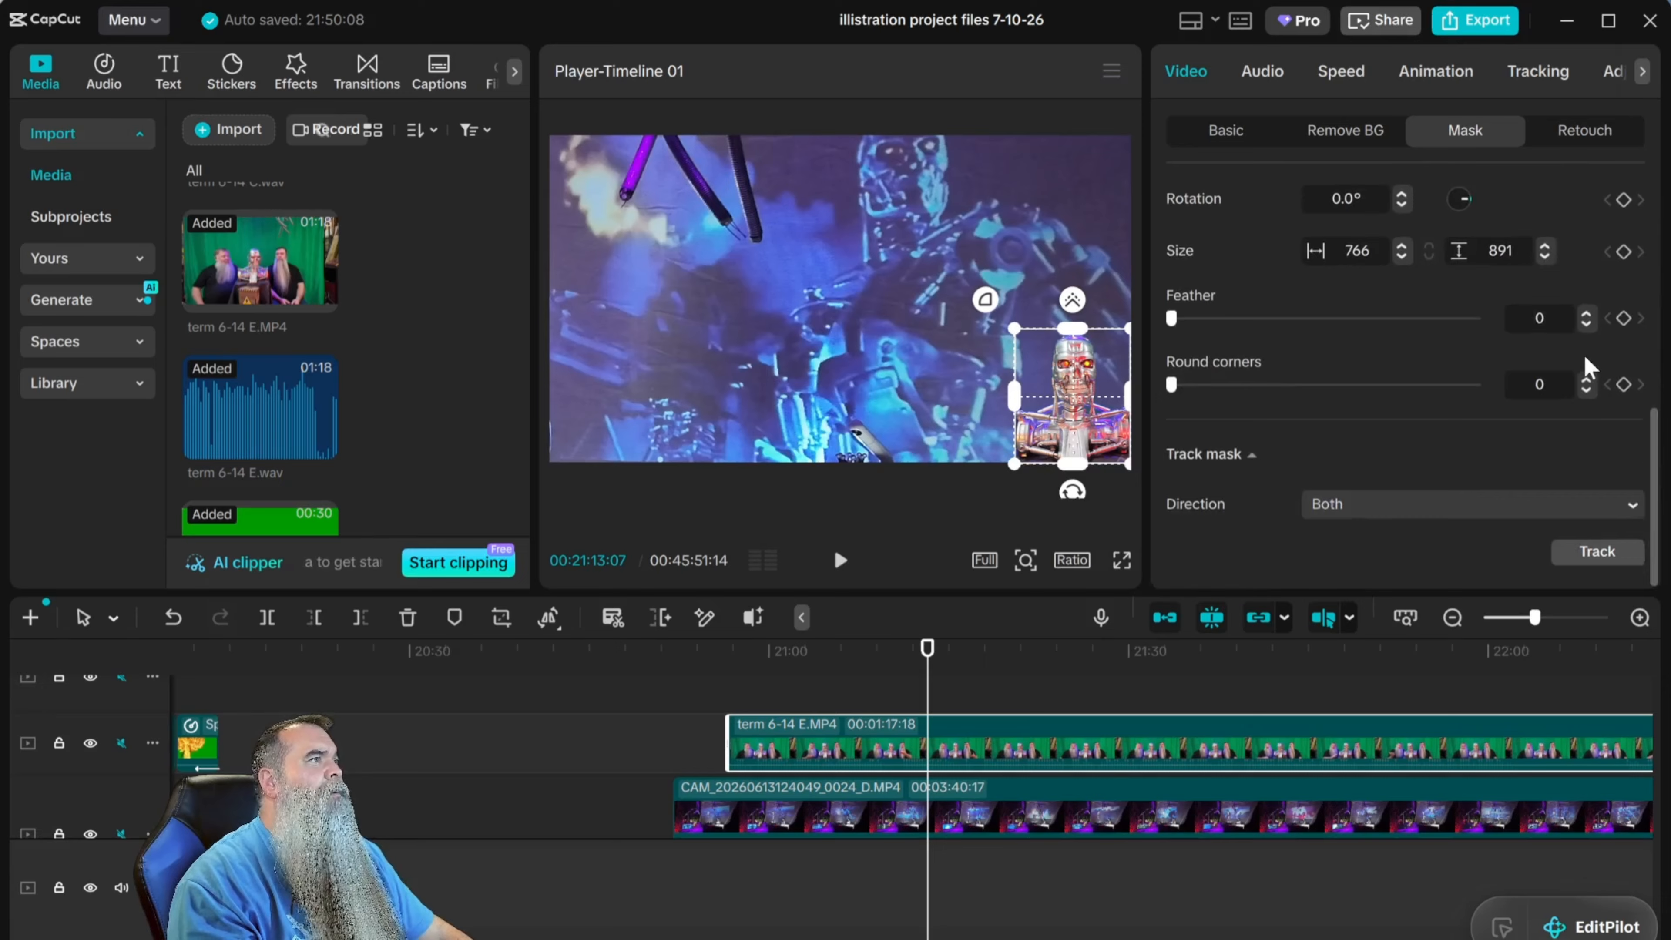
pyautogui.moveTo(1172, 319); pyautogui.dragTo(1201, 320)
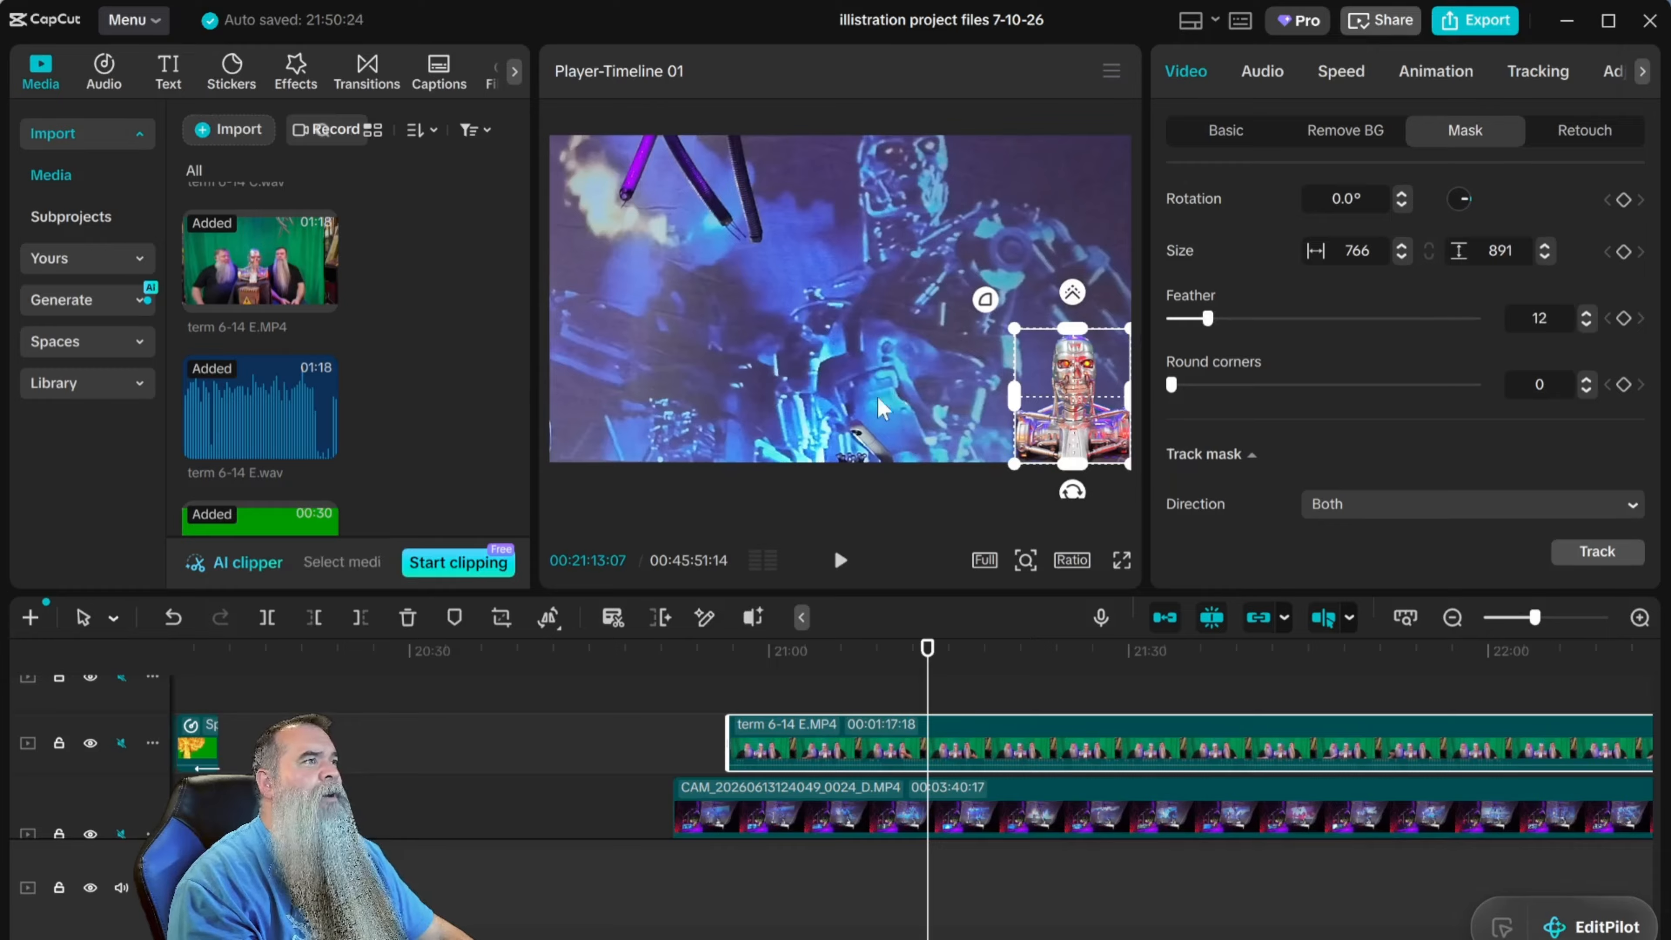
pyautogui.click(783, 793)
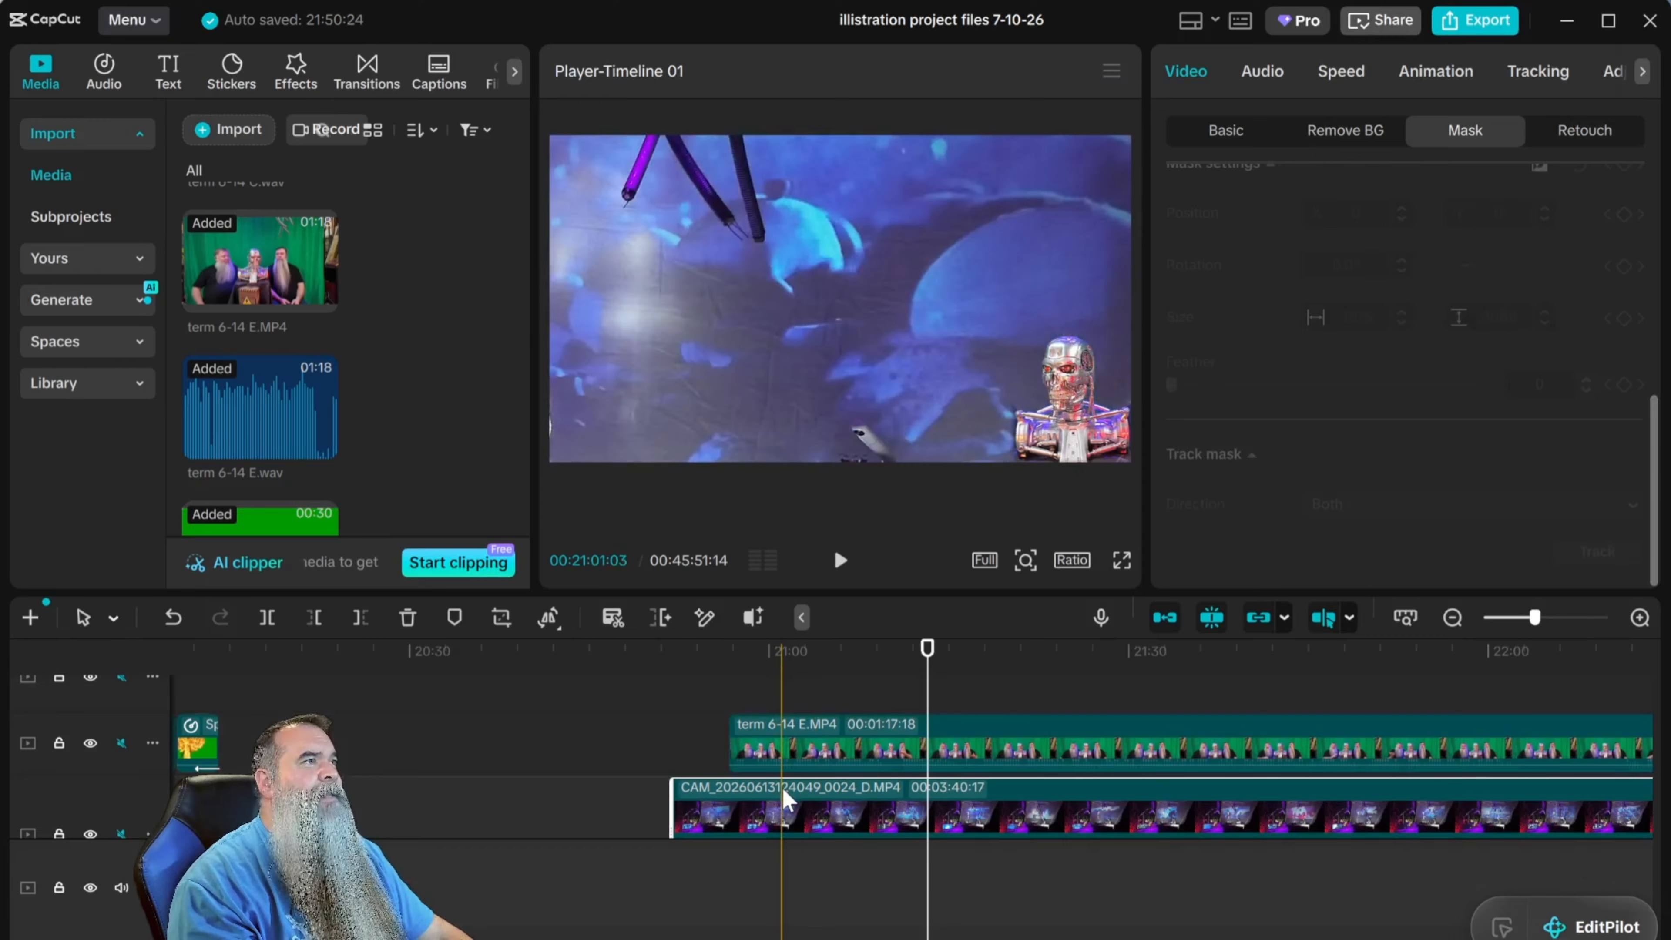
pyautogui.click(842, 561)
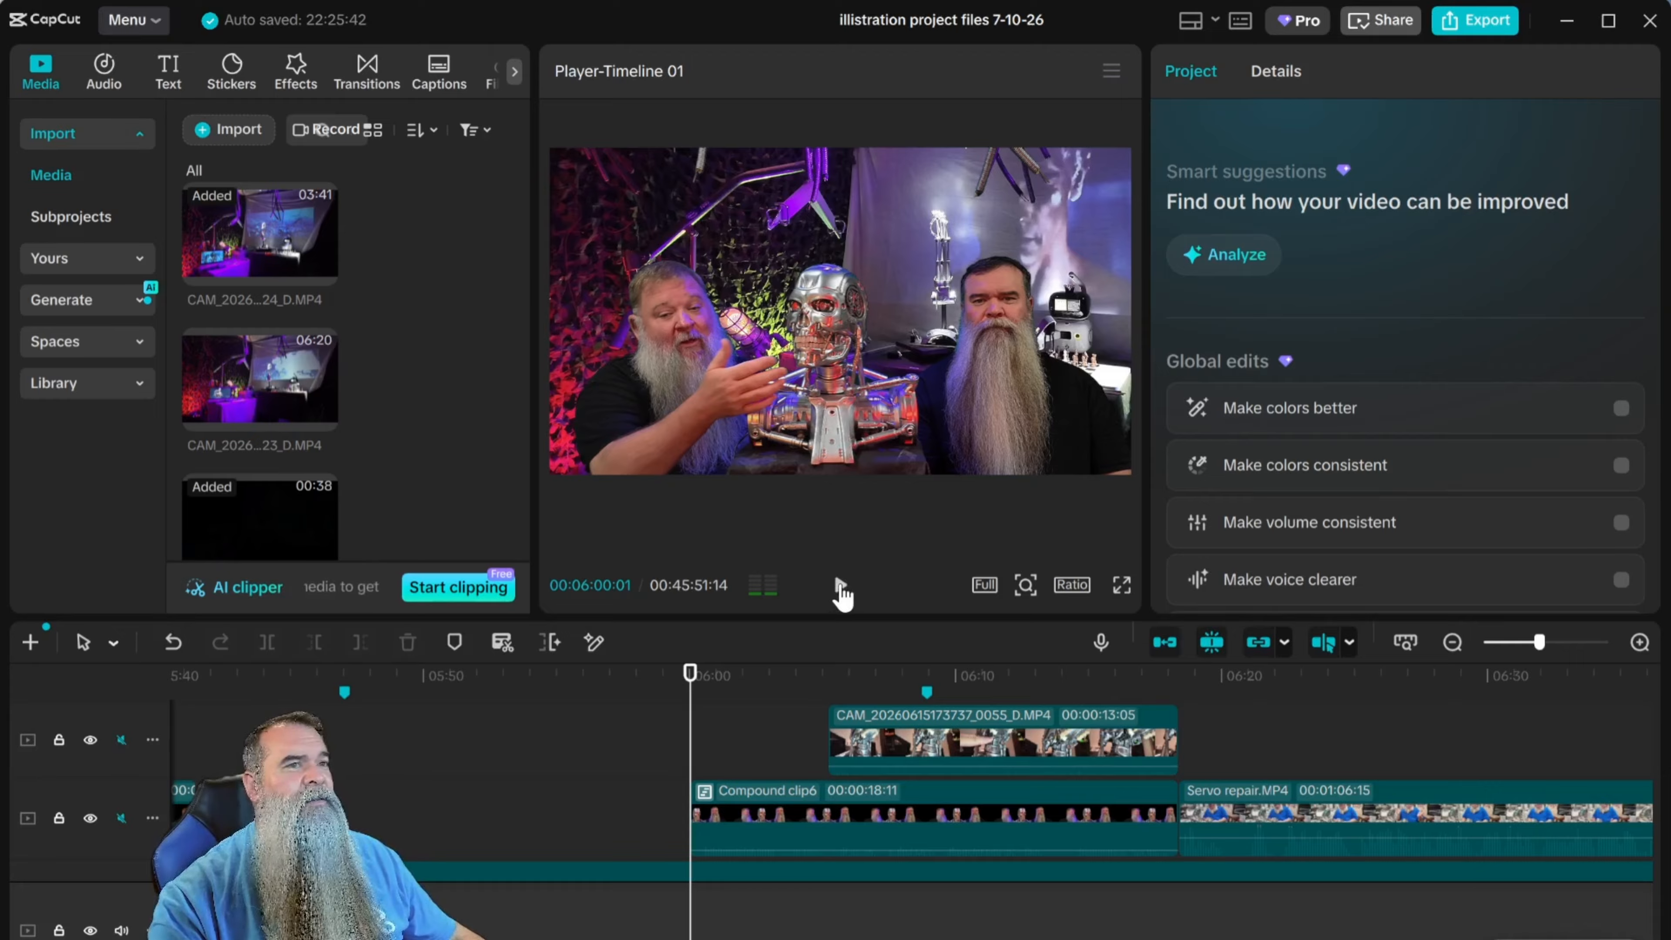
pyautogui.click(841, 588)
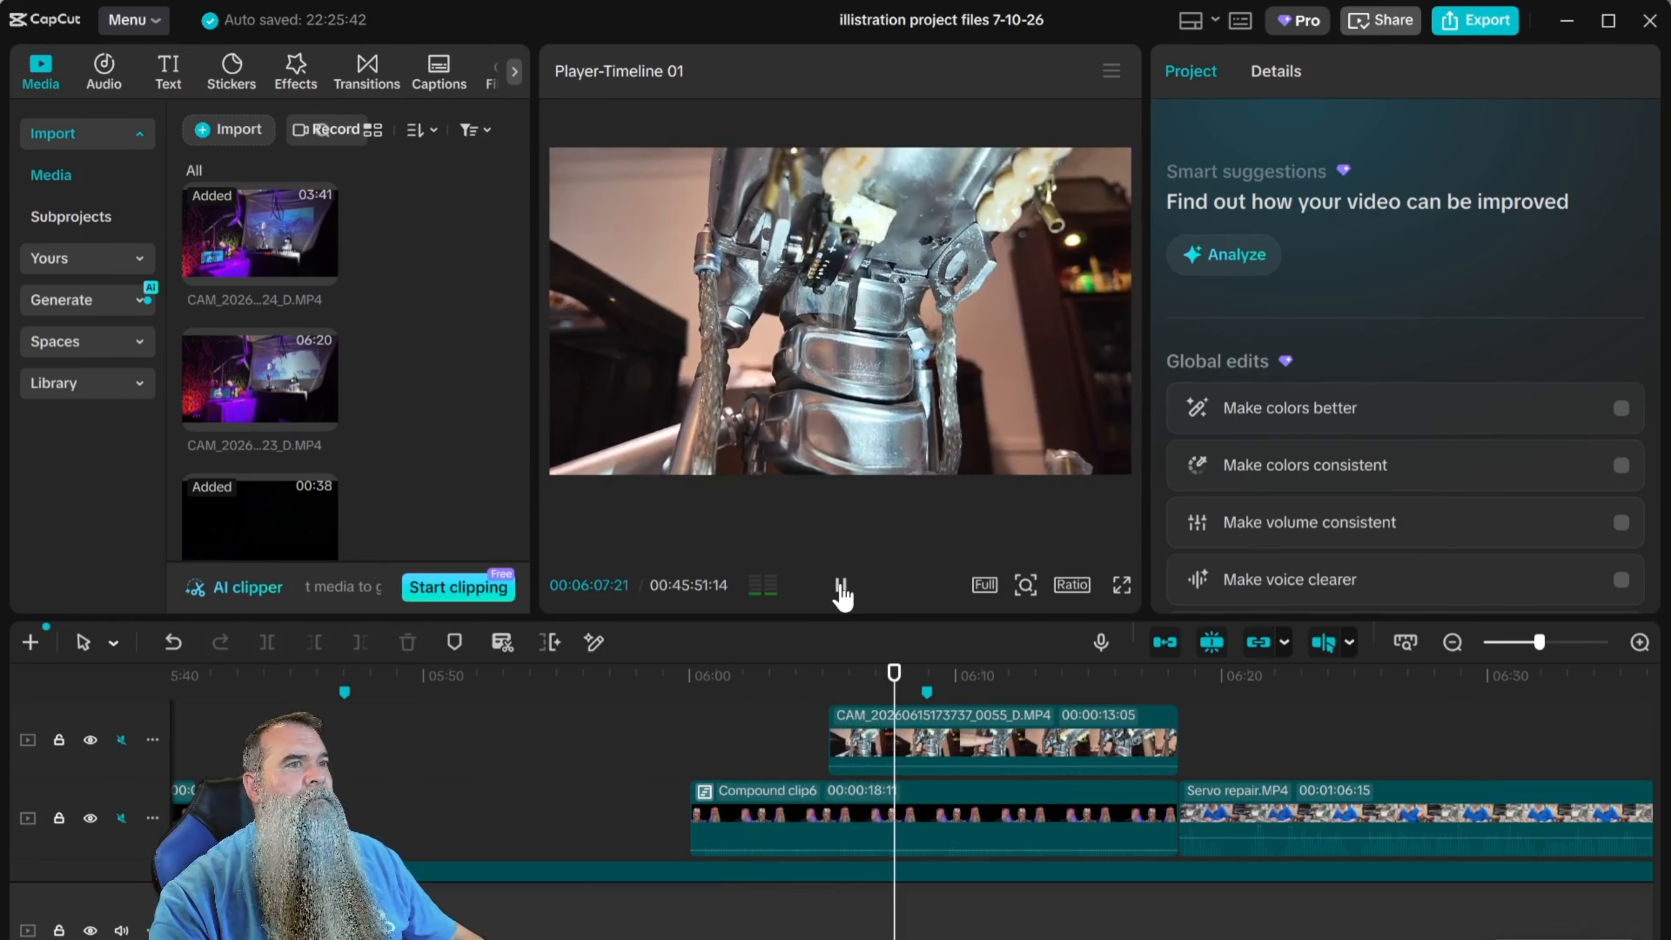
pyautogui.click(842, 585)
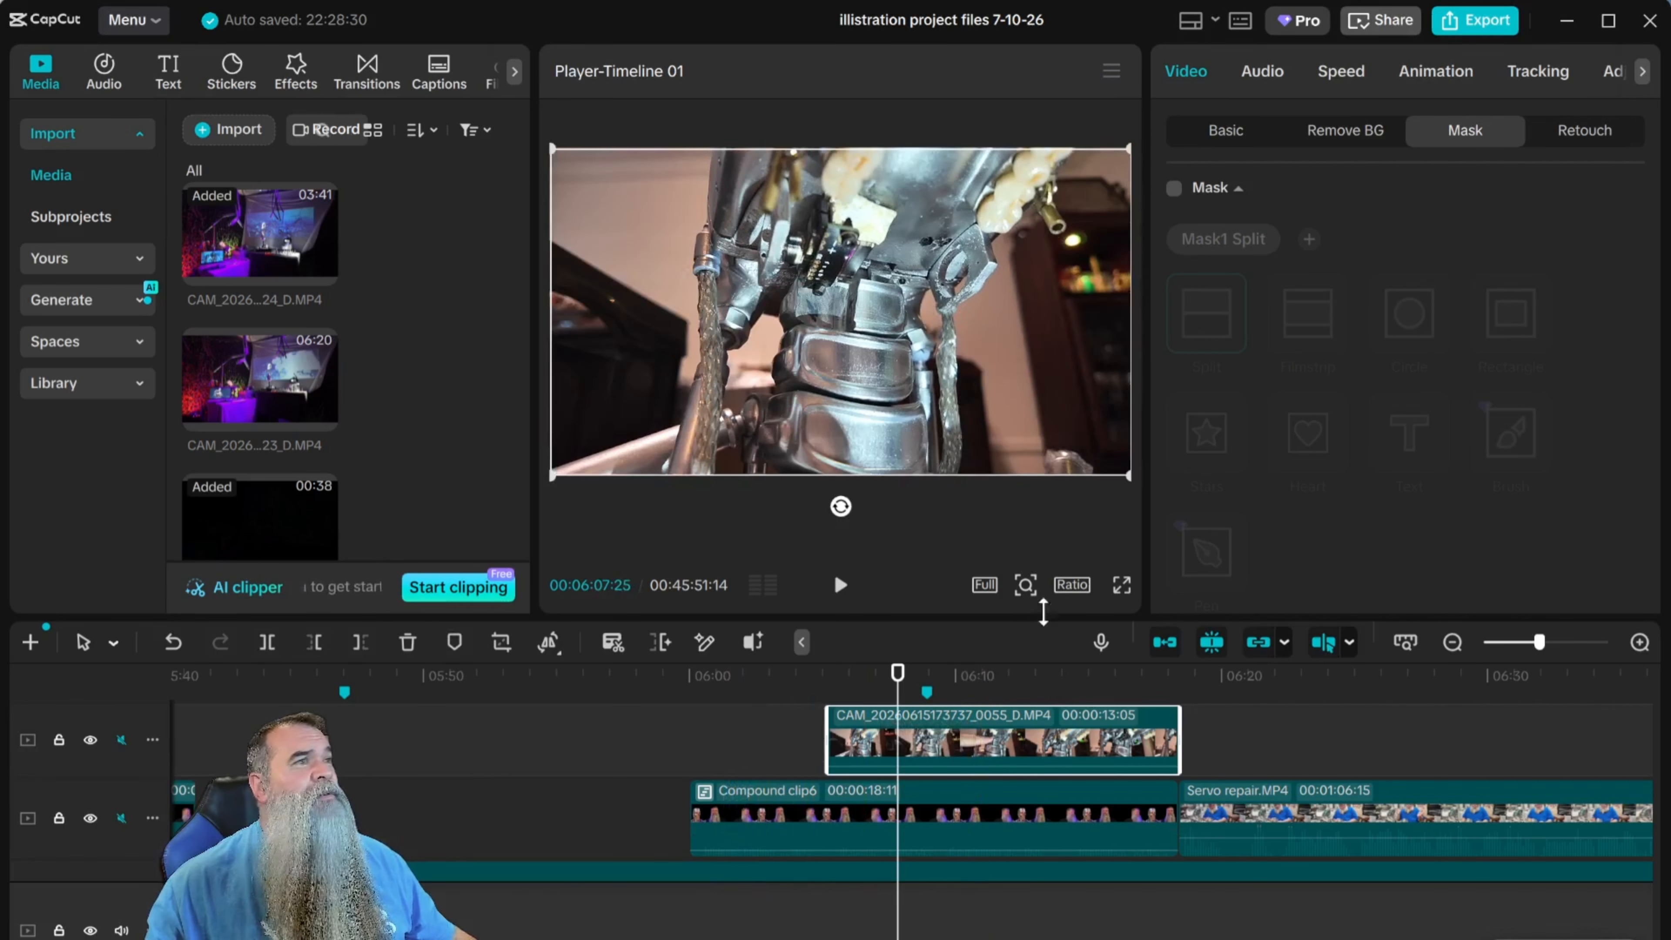
pyautogui.click(1174, 189)
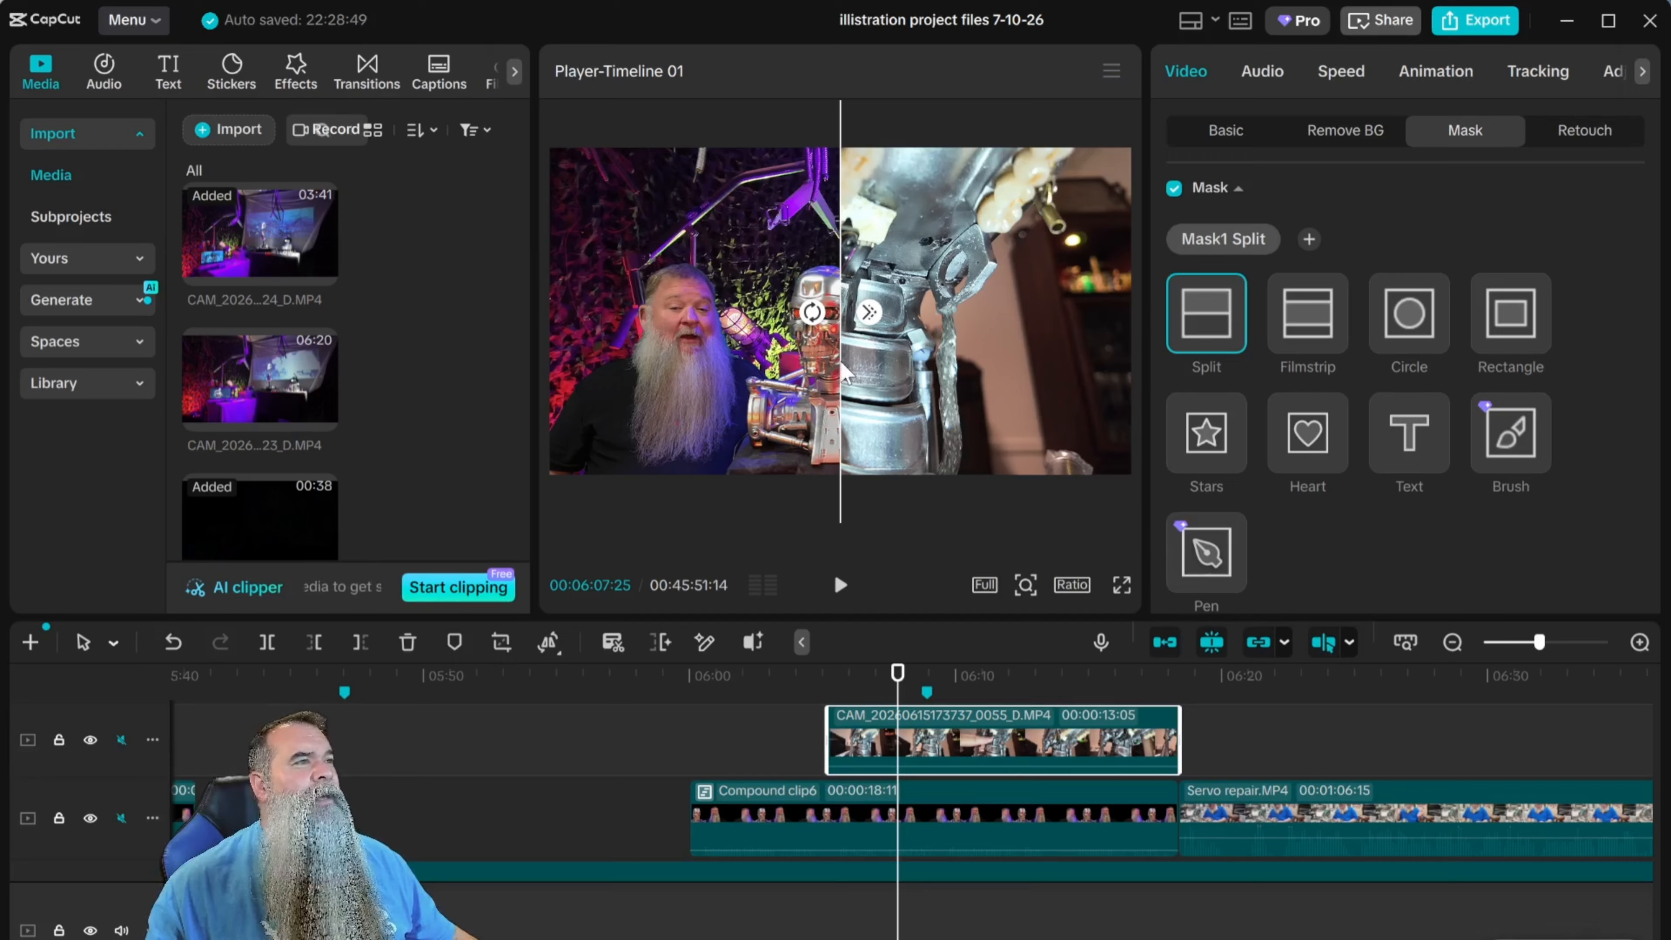
pyautogui.moveTo(846, 372); pyautogui.dragTo(741, 378)
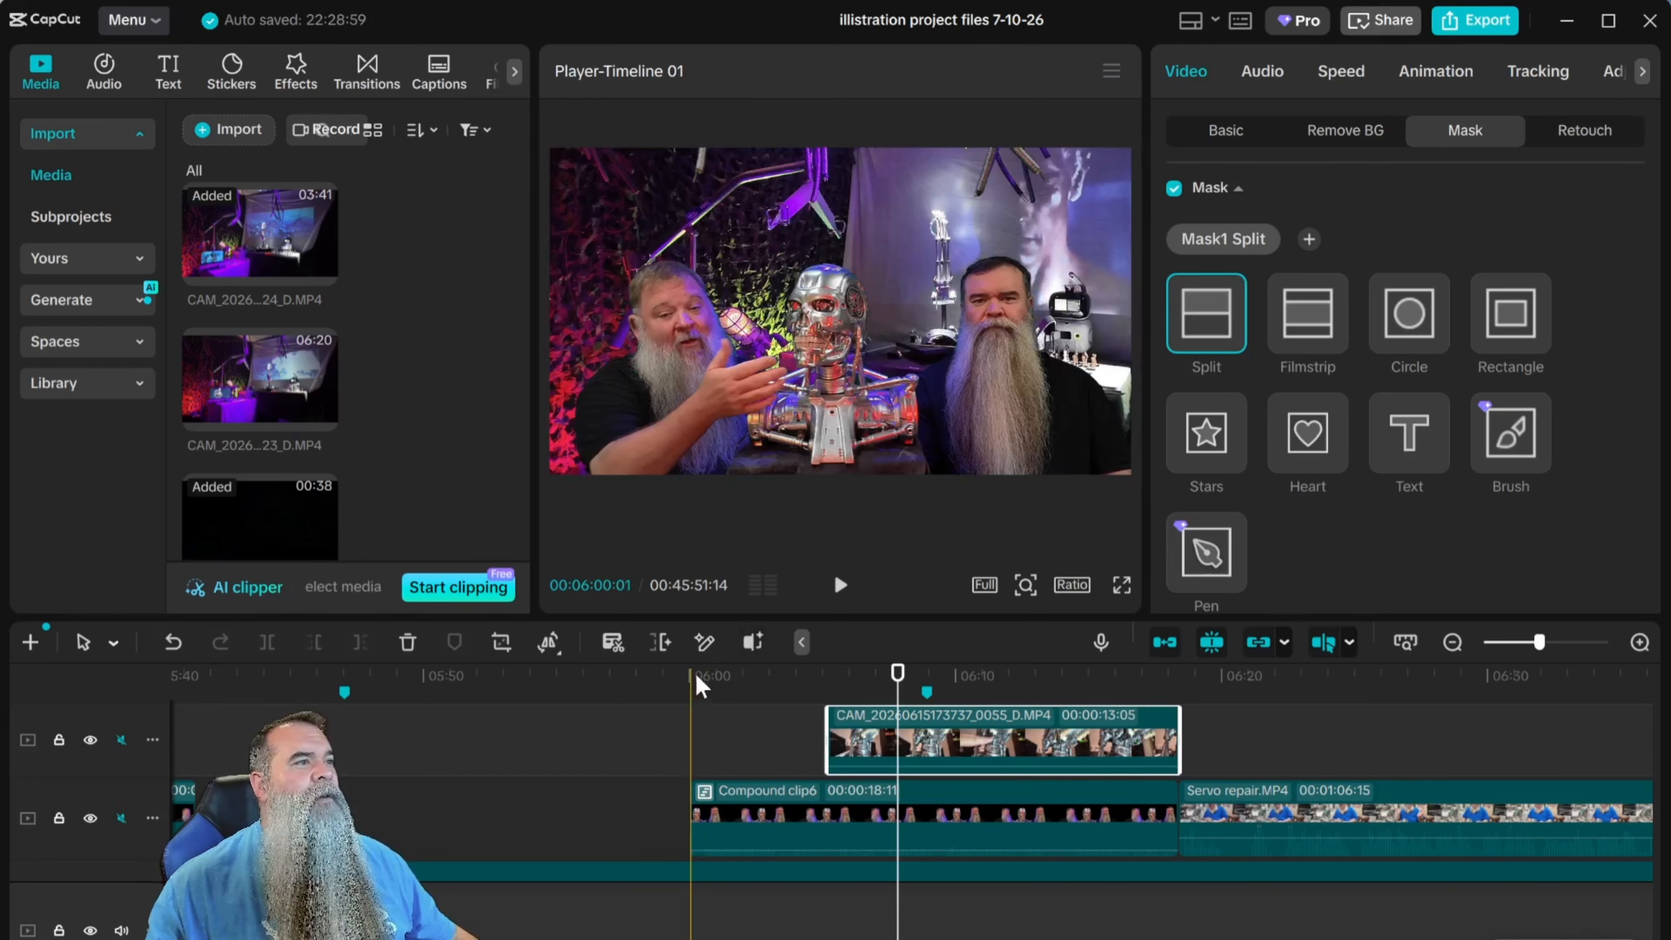
pyautogui.click(757, 691)
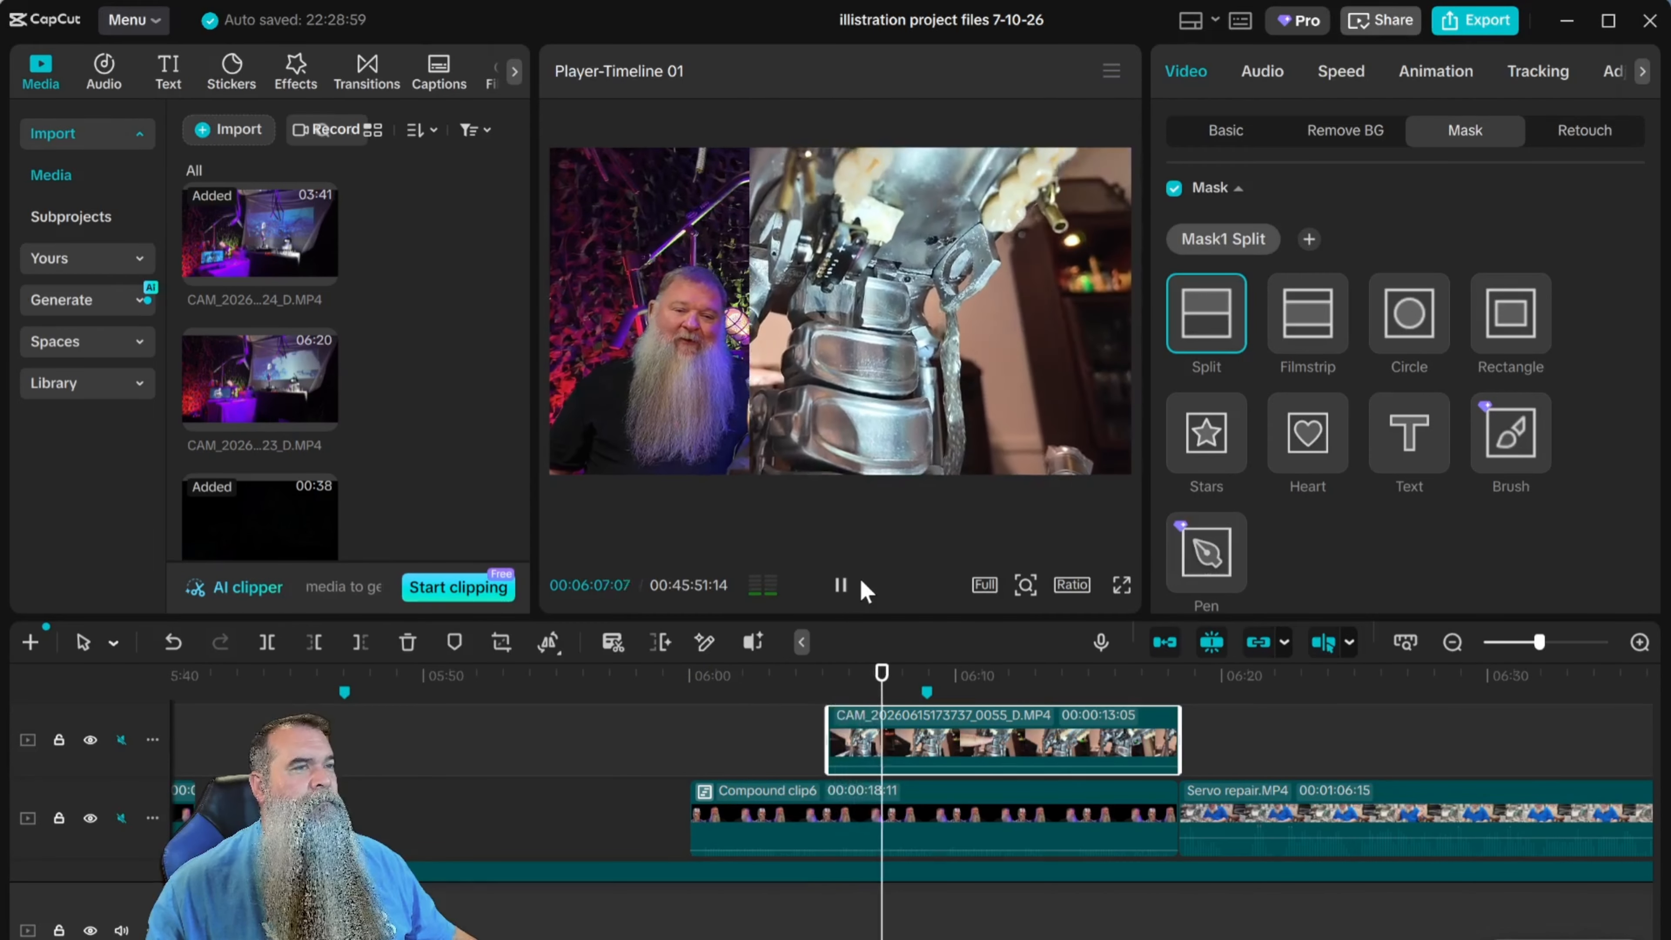
pyautogui.click(840, 585)
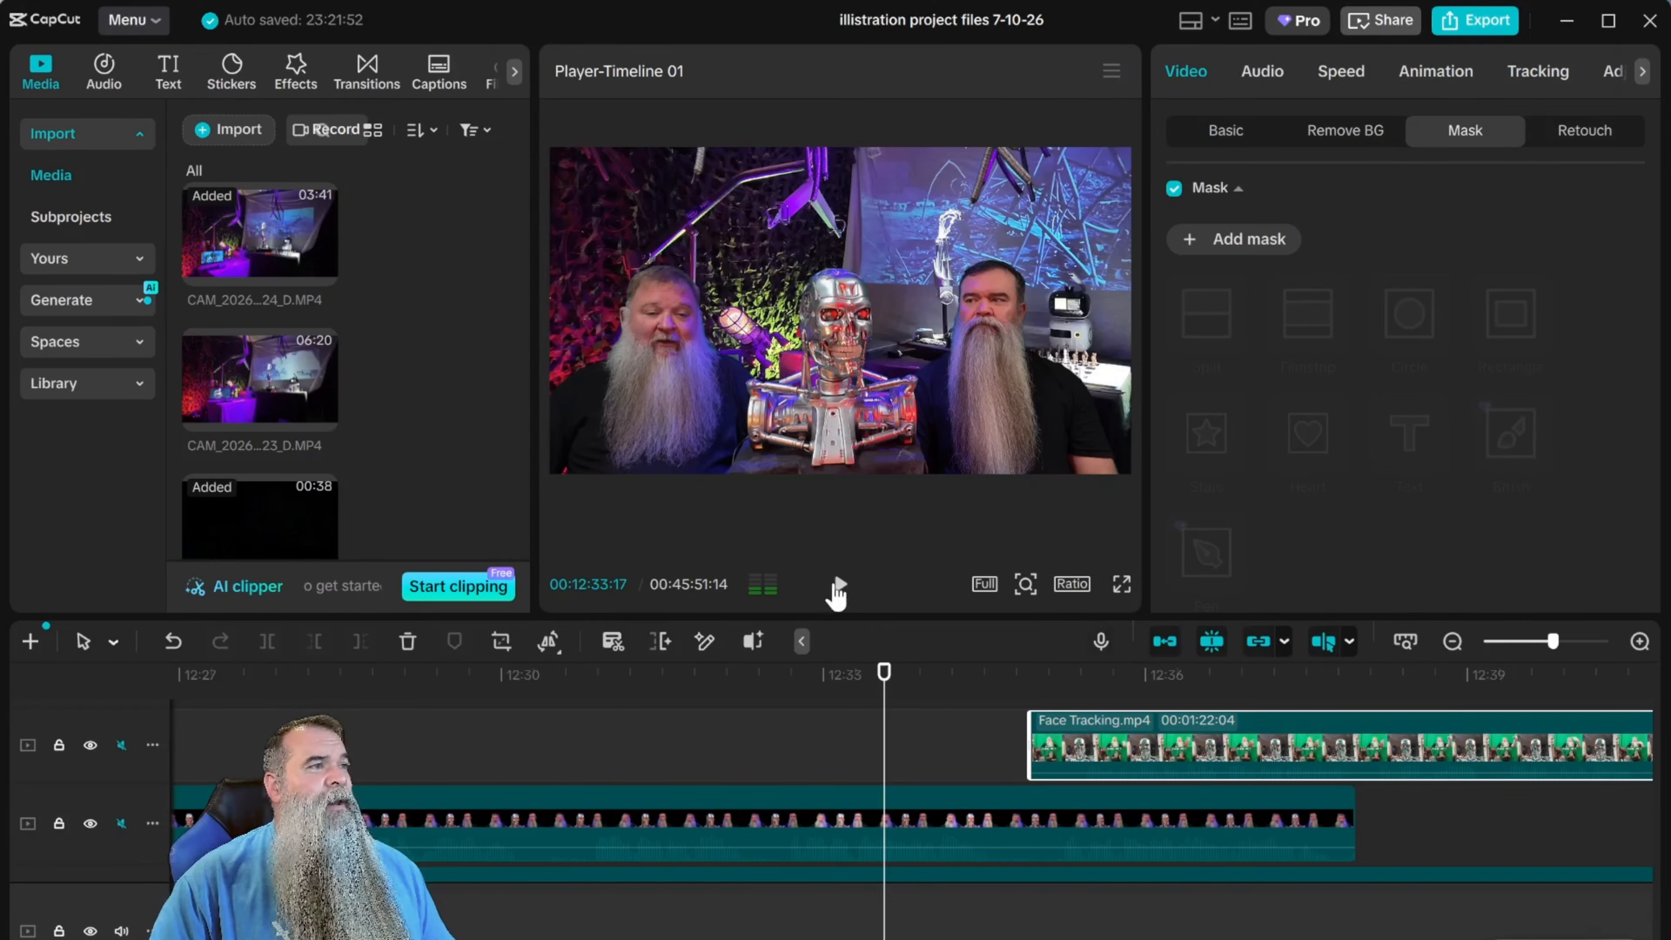
# Add a Split mask to Face Tracking.mp4 and rotate its dividing line to run diagonally from the frame's upper-left to lower-right corner.
pyautogui.click(838, 585)
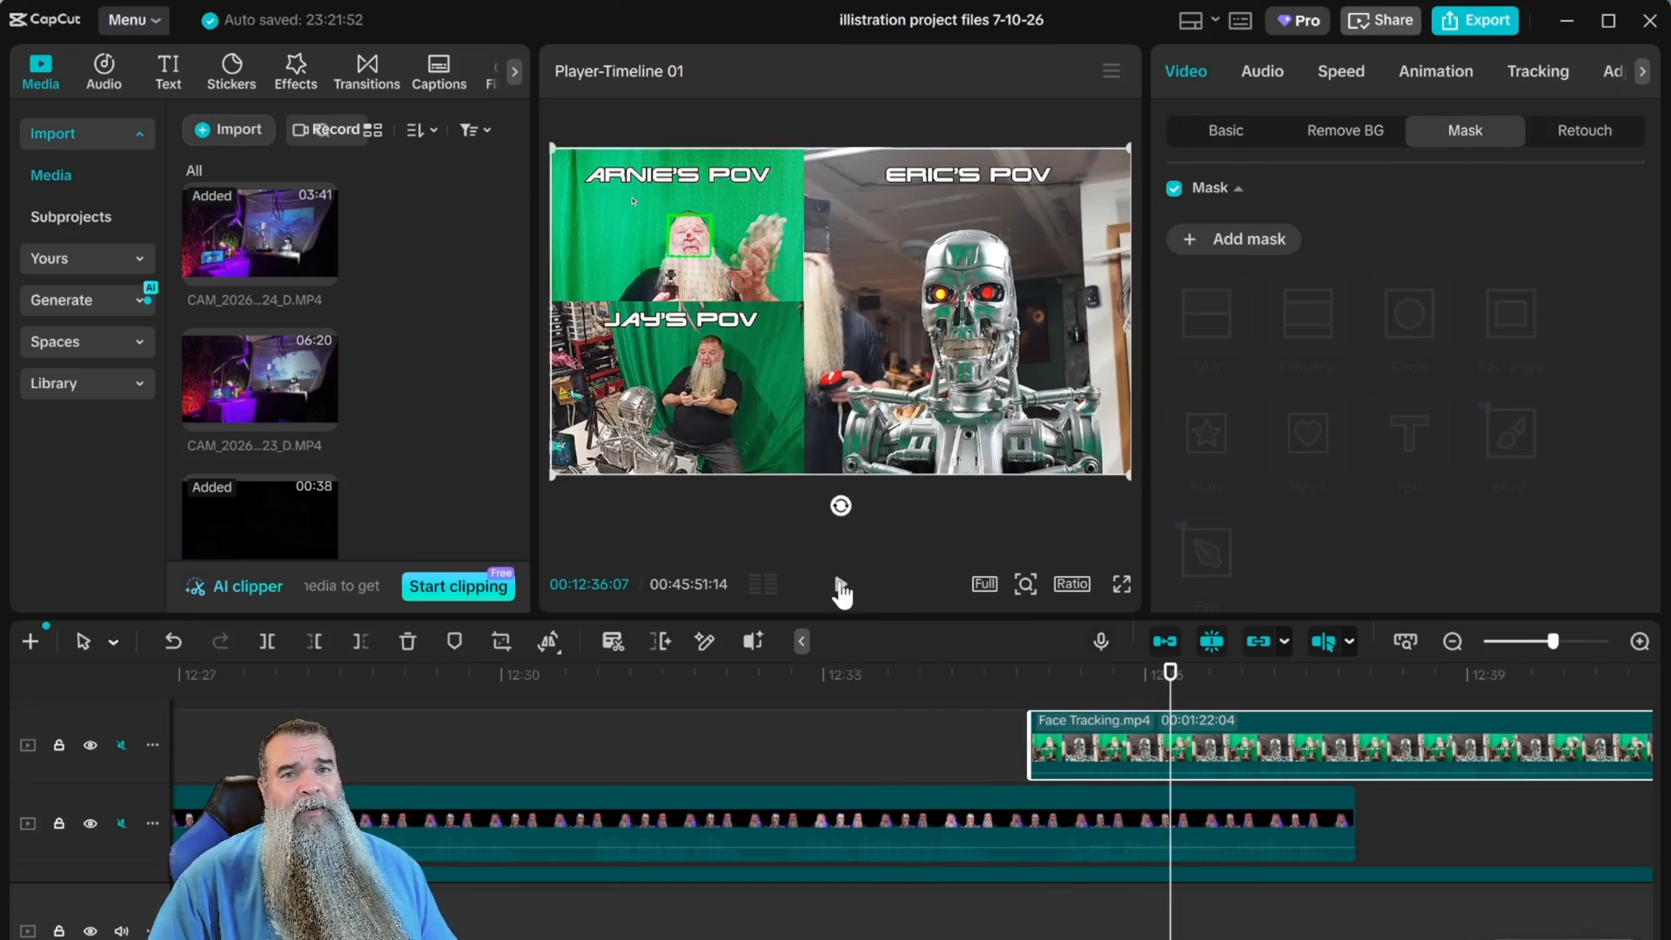
pyautogui.moveTo(1170, 675); pyautogui.dragTo(910, 703)
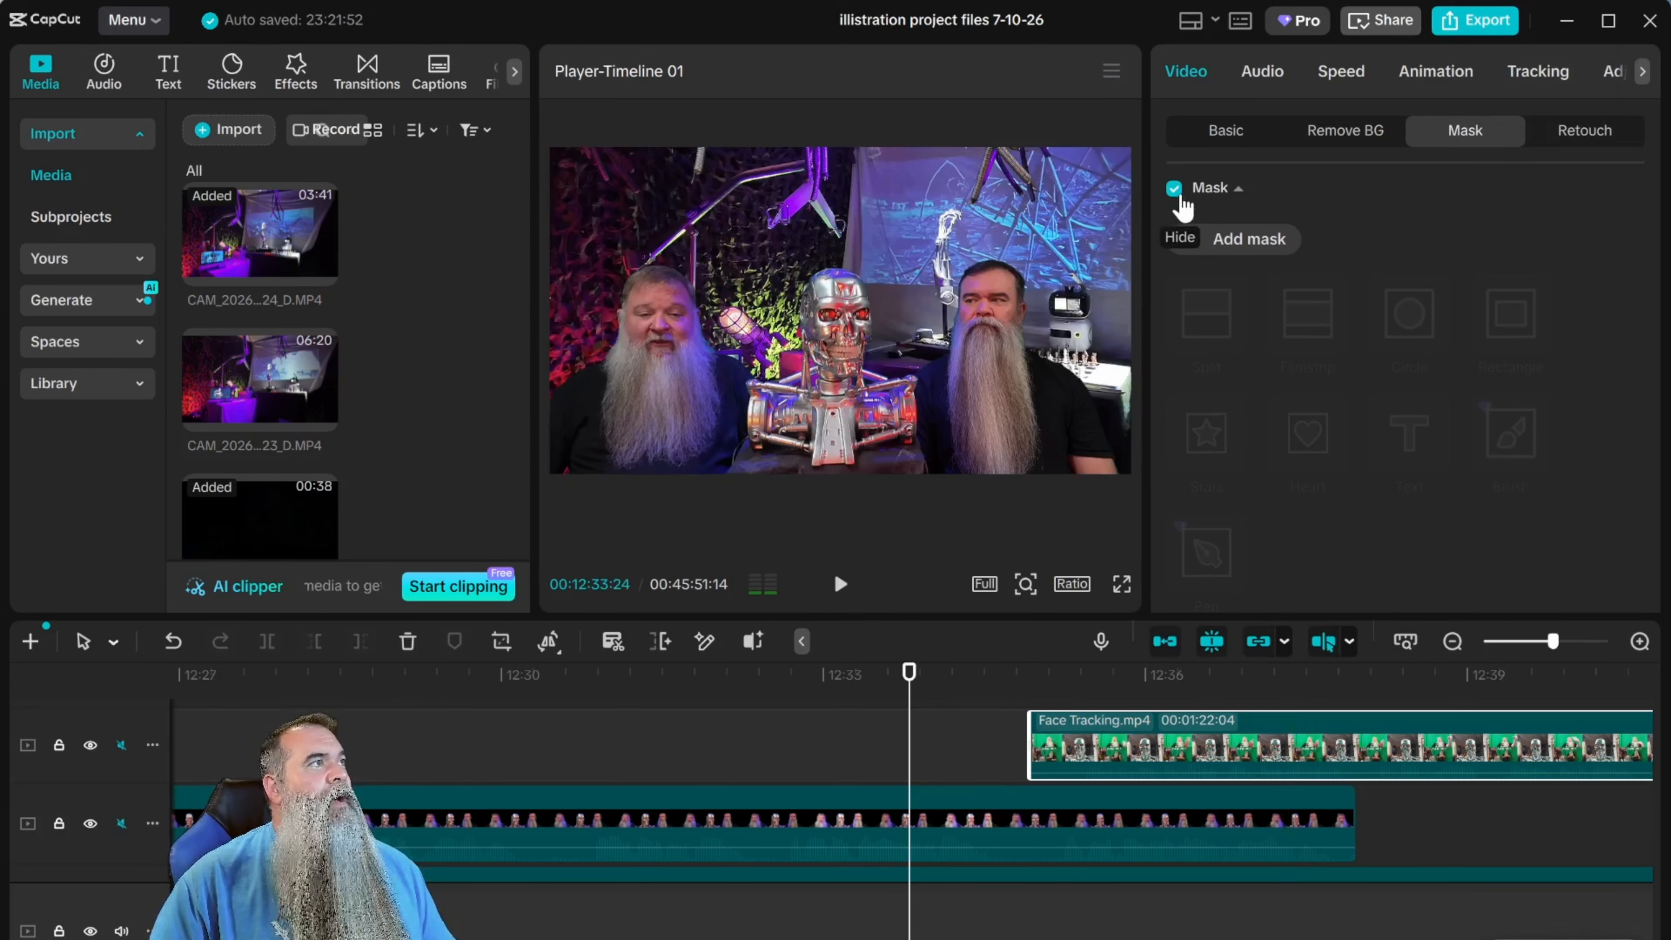
pyautogui.click(1243, 240)
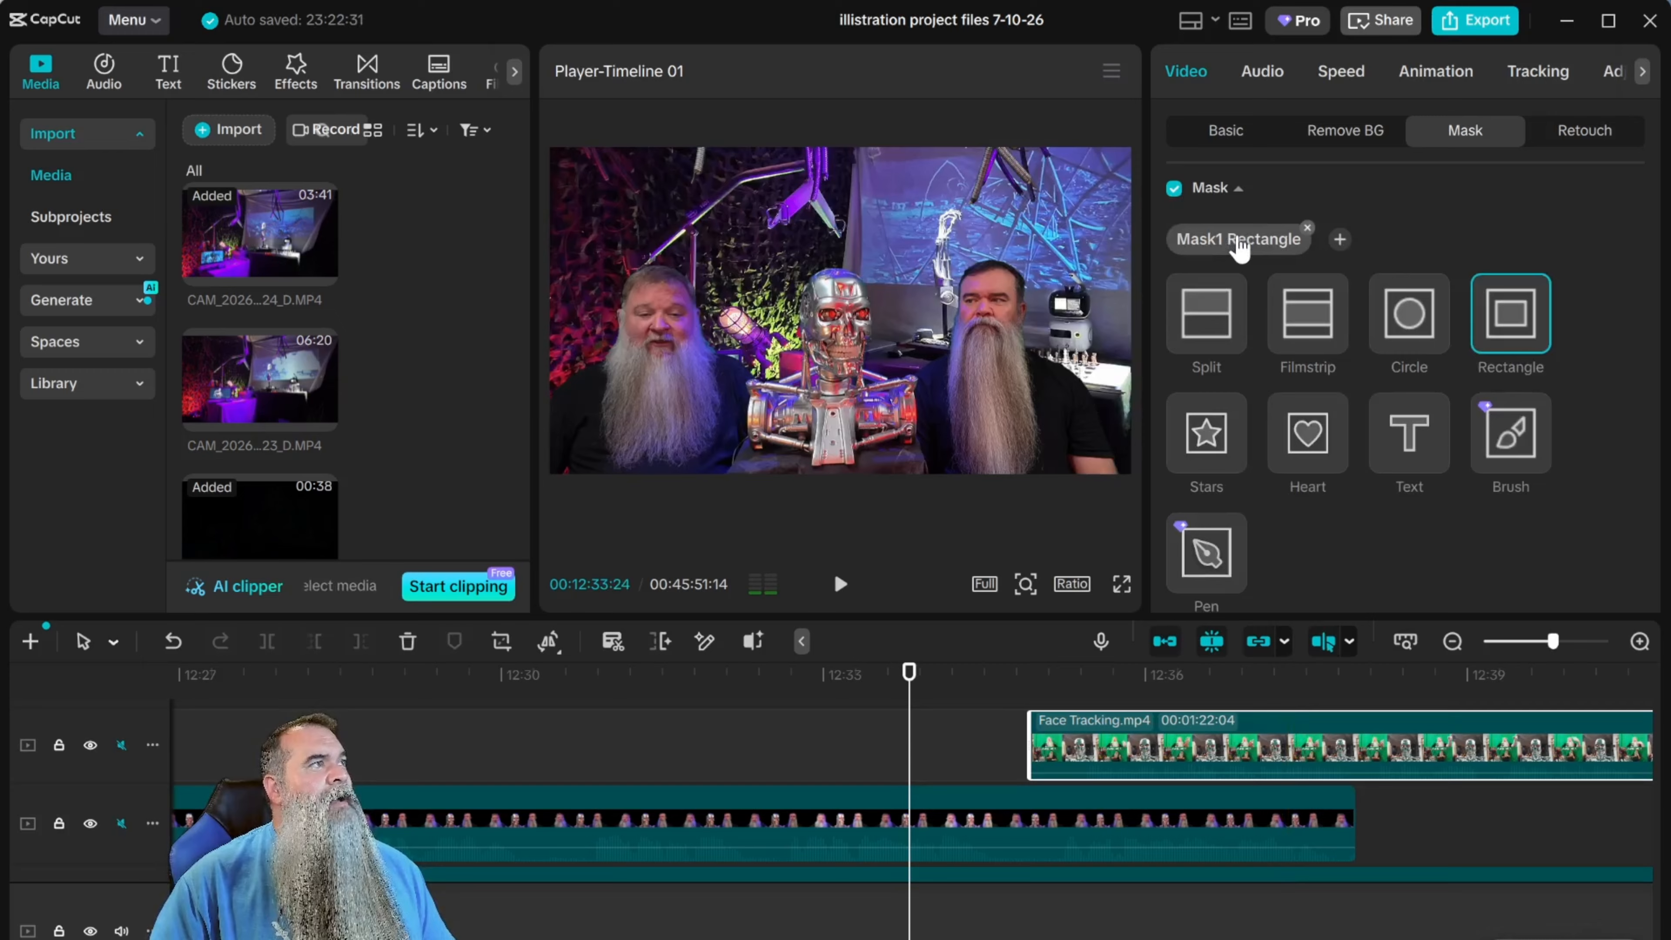
pyautogui.click(1212, 308)
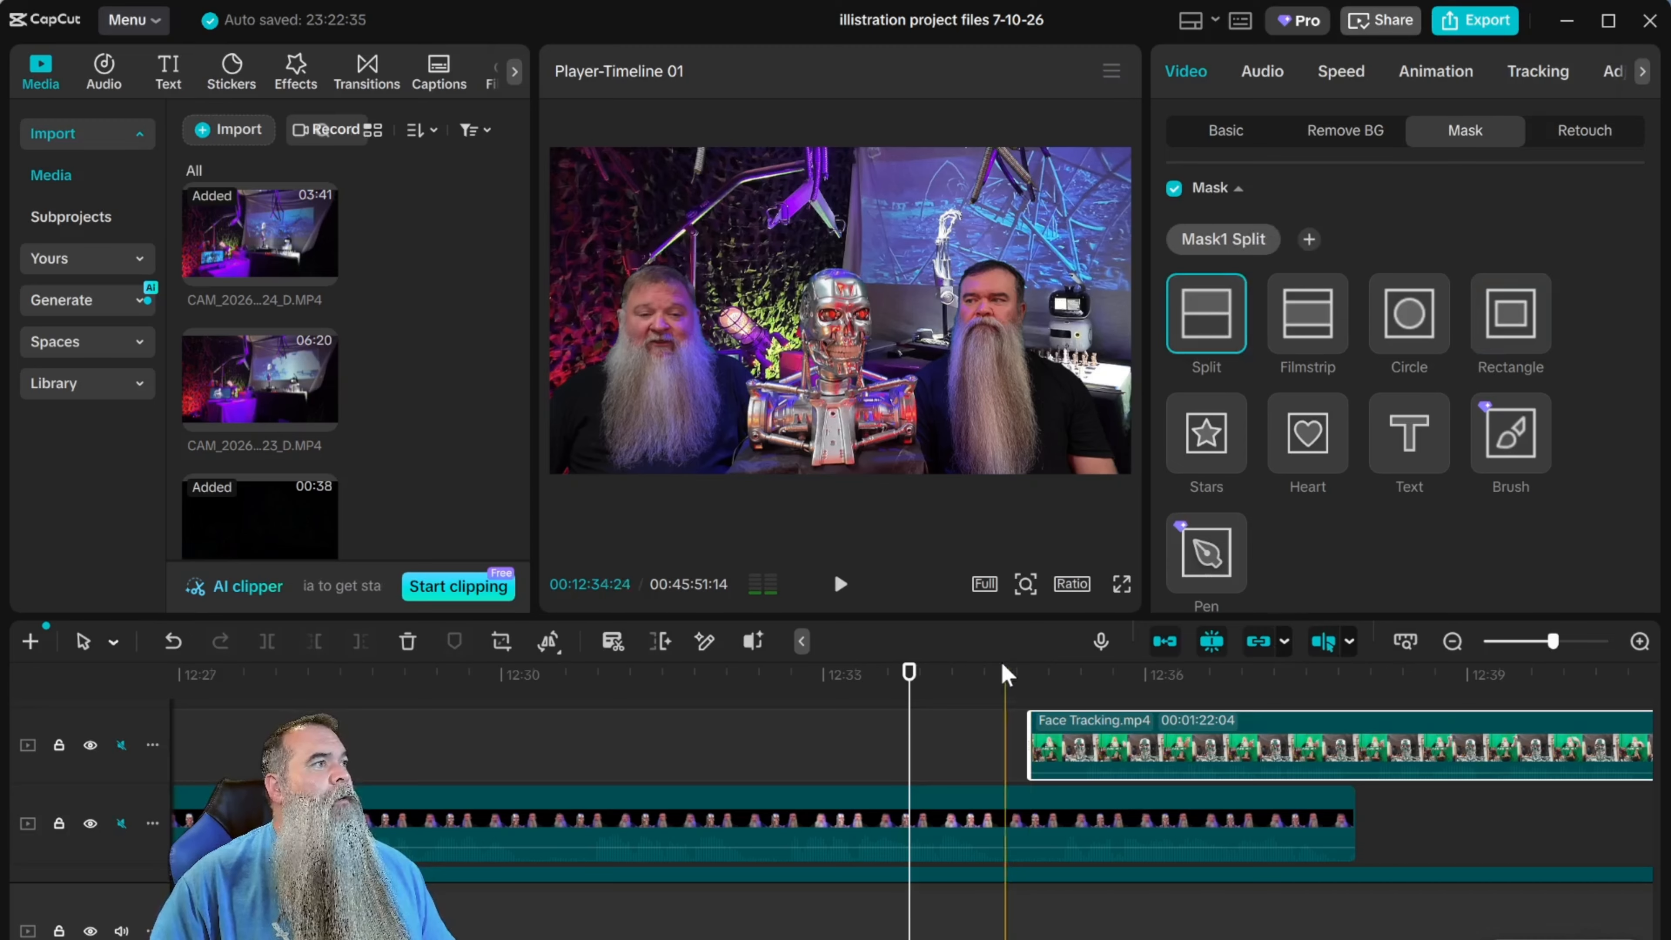
pyautogui.moveTo(909, 671); pyautogui.dragTo(1050, 689)
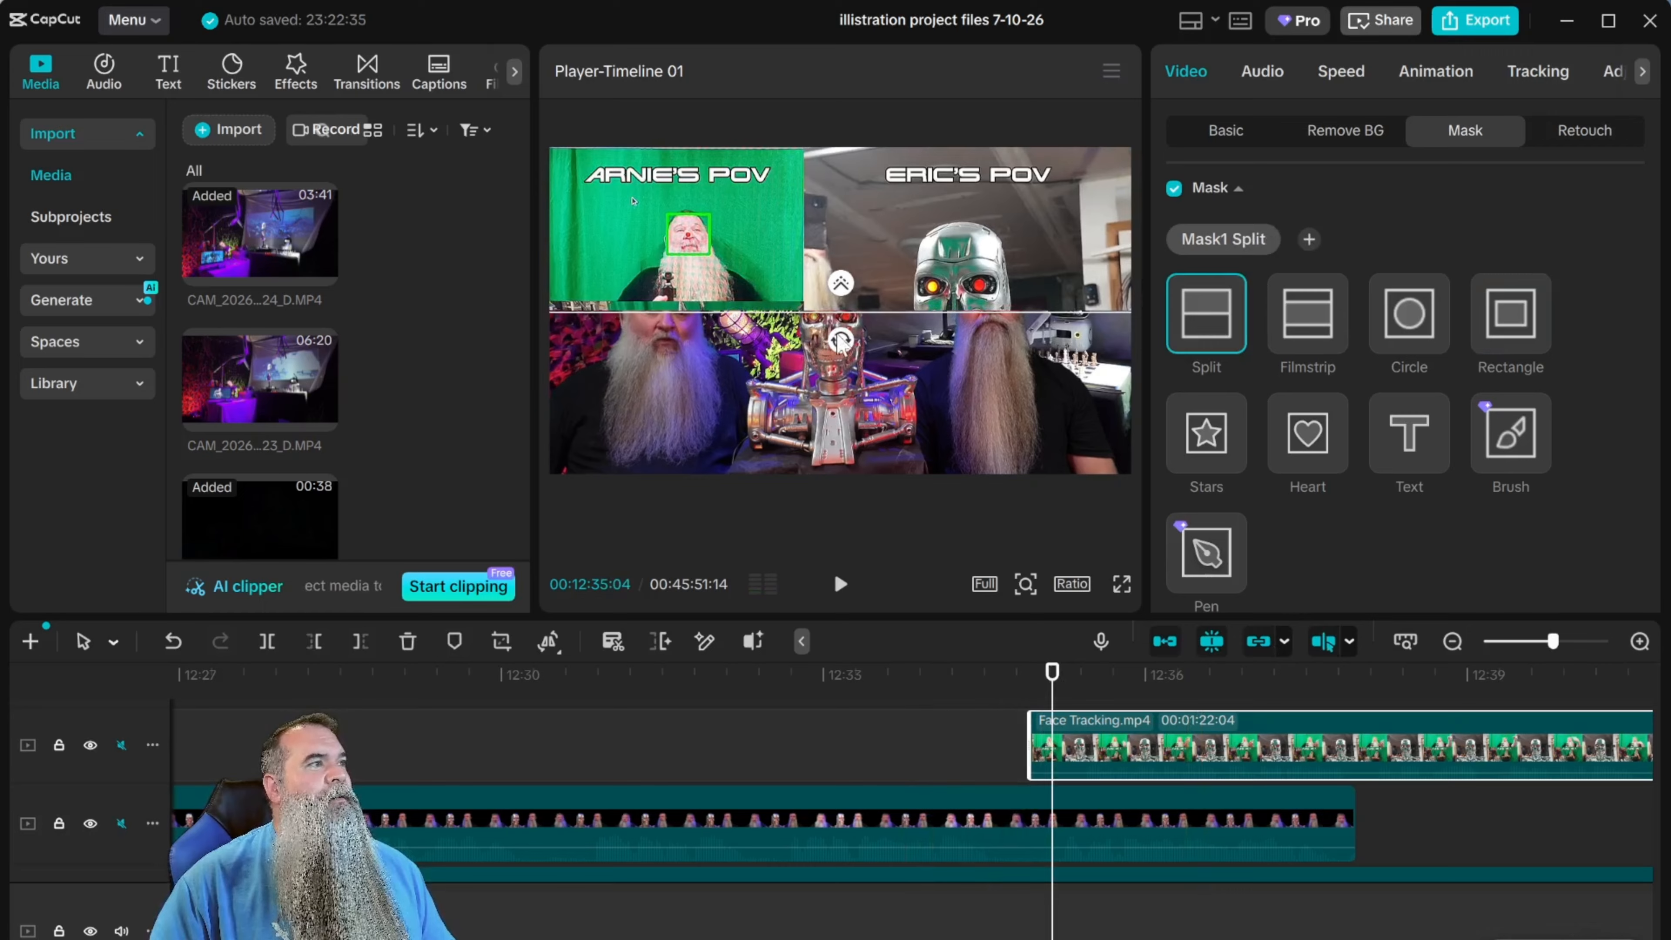
pyautogui.moveTo(839, 344); pyautogui.dragTo(905, 240)
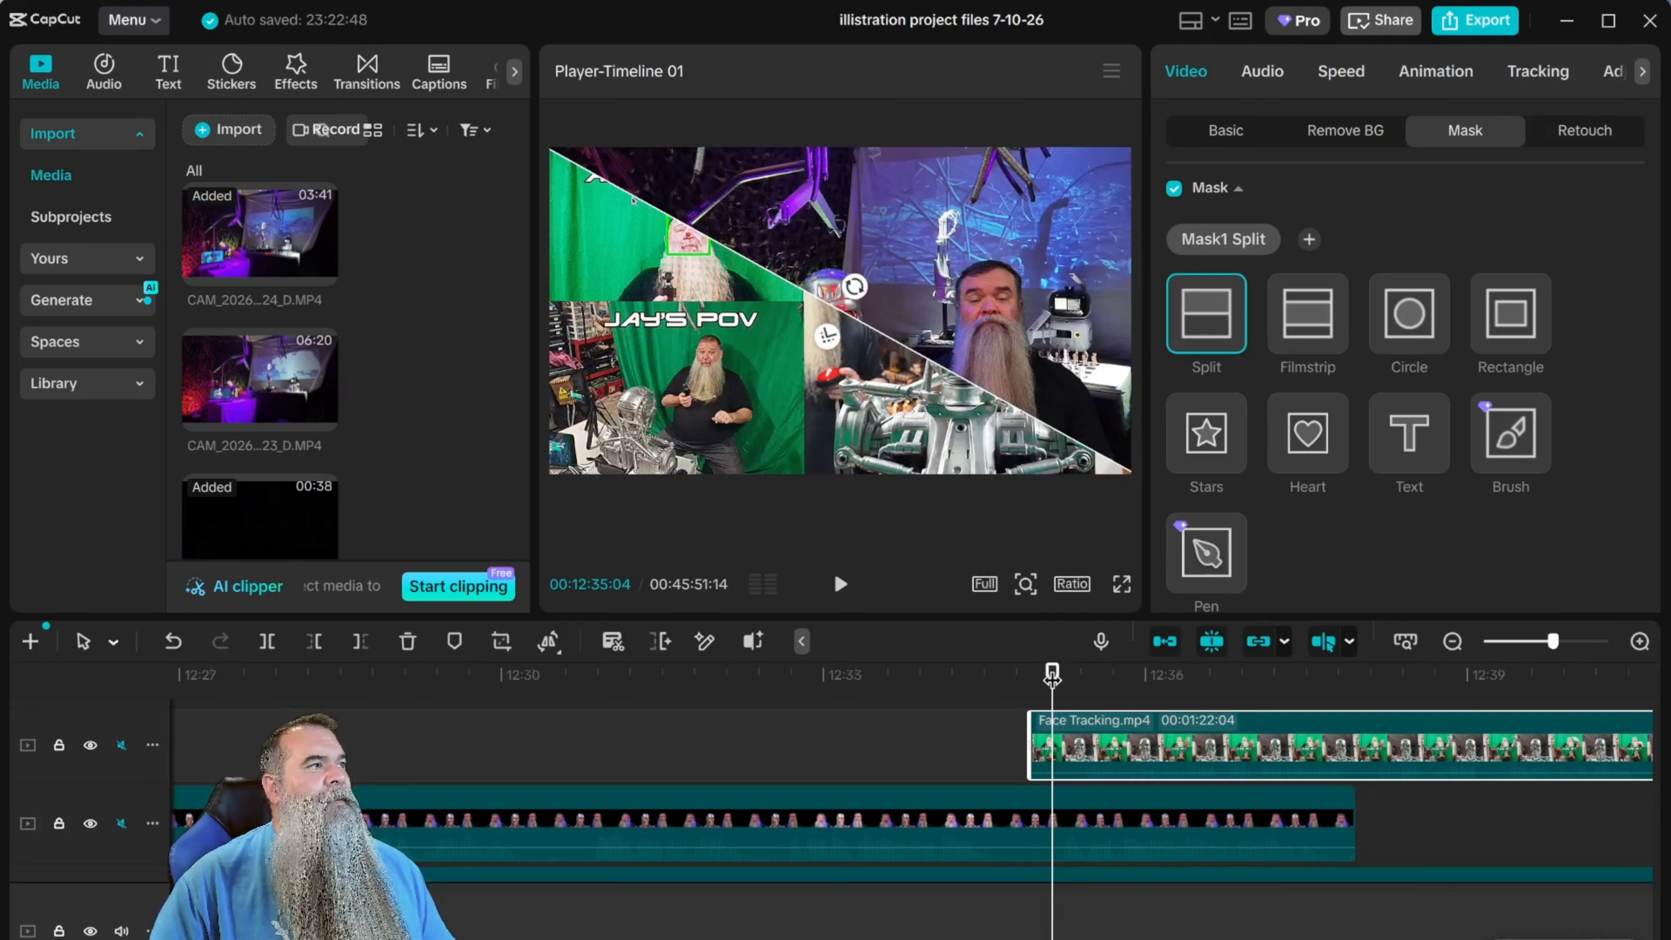
# At the start of Face Tracking.mp4, feather the split mask's edge and move its diagonal line beyond the frame's lower-left corner.
pyautogui.moveTo(1051, 674); pyautogui.dragTo(1030, 672)
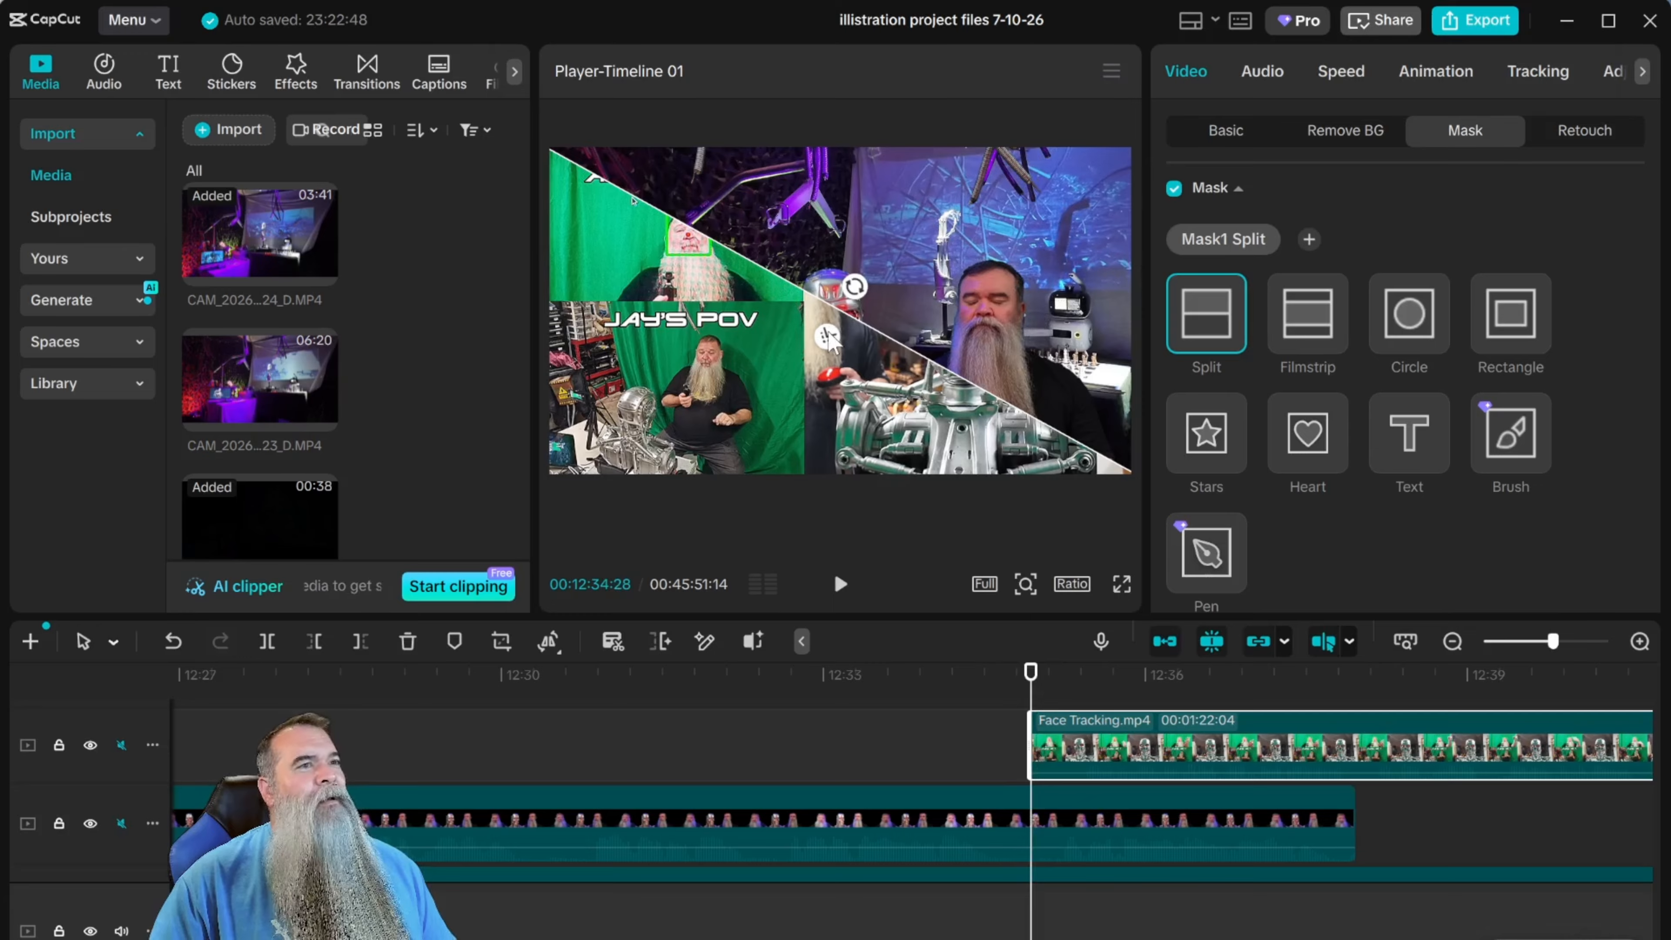
pyautogui.moveTo(828, 336); pyautogui.dragTo(817, 387)
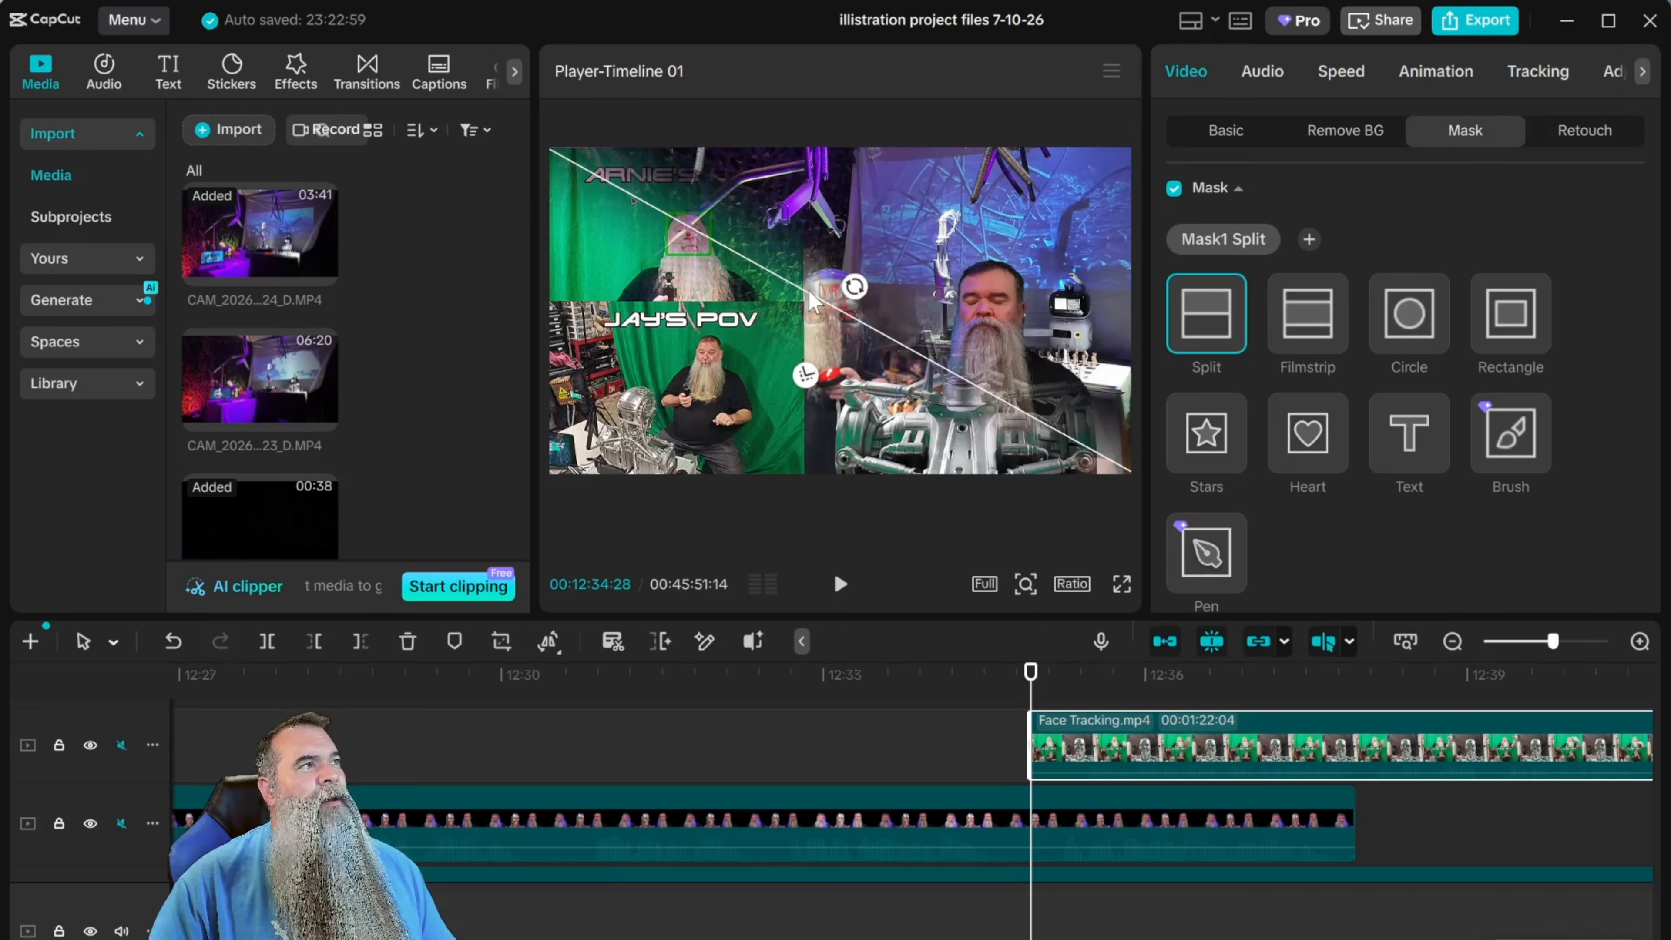
pyautogui.moveTo(808, 291); pyautogui.dragTo(510, 534)
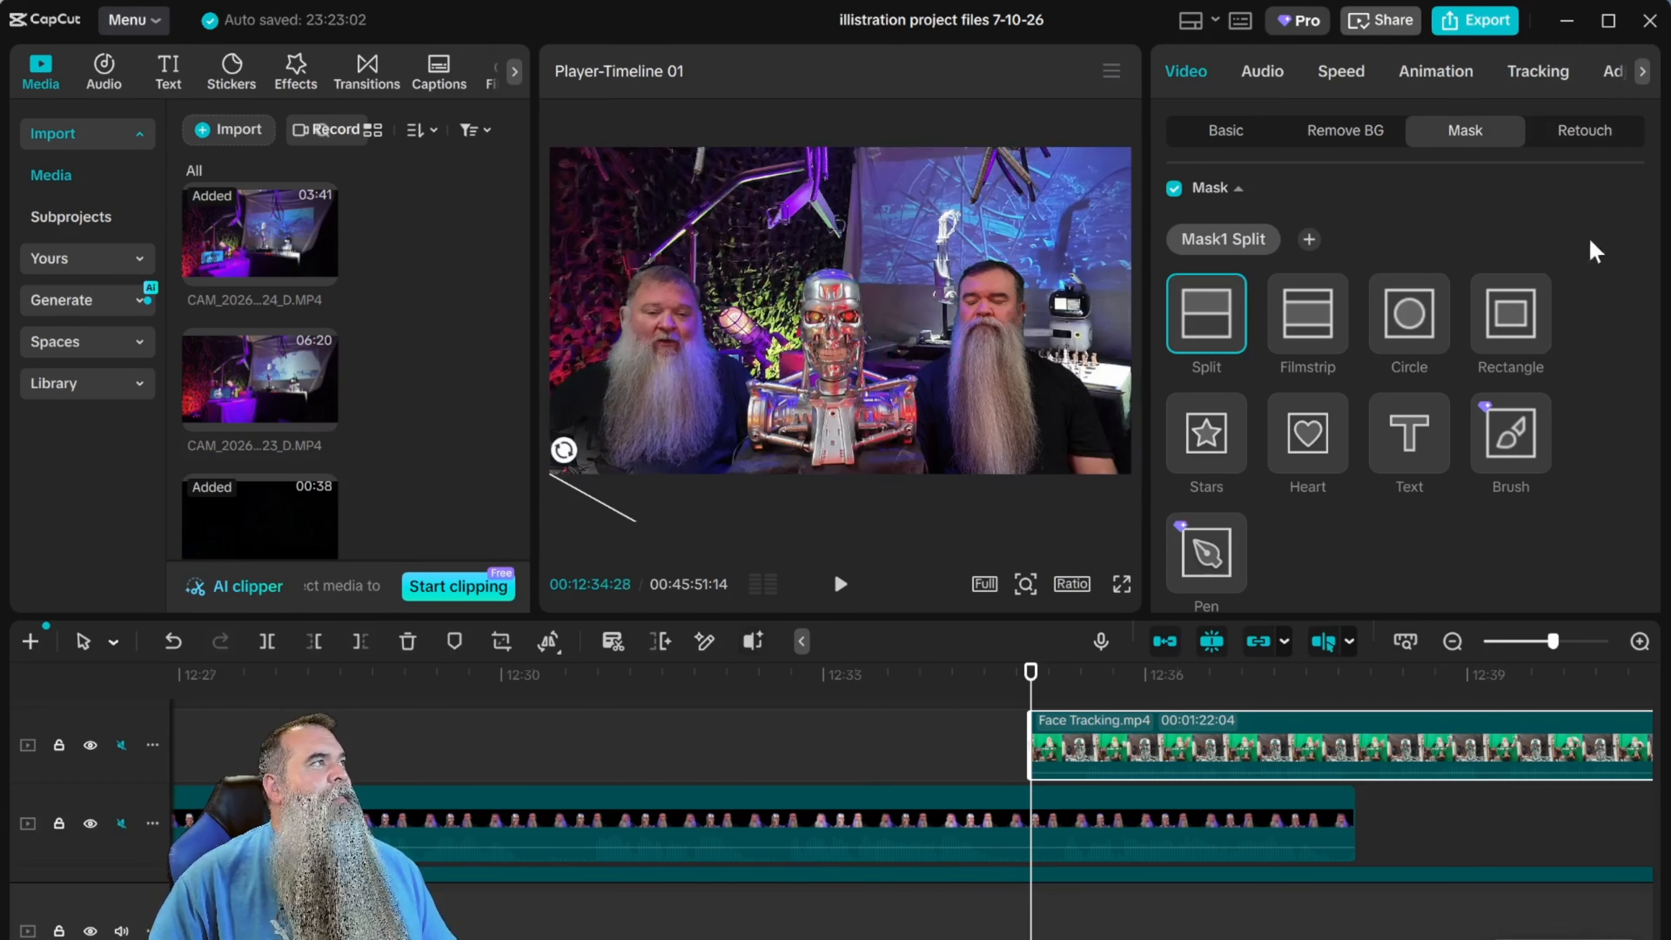
# Keyframe all split mask settings at the clip's start and at 00:12:37:09, with the line moved to X 1920, Y 1080 at the second keyframe.
pyautogui.moveTo(1651, 228); pyautogui.dragTo(1655, 369)
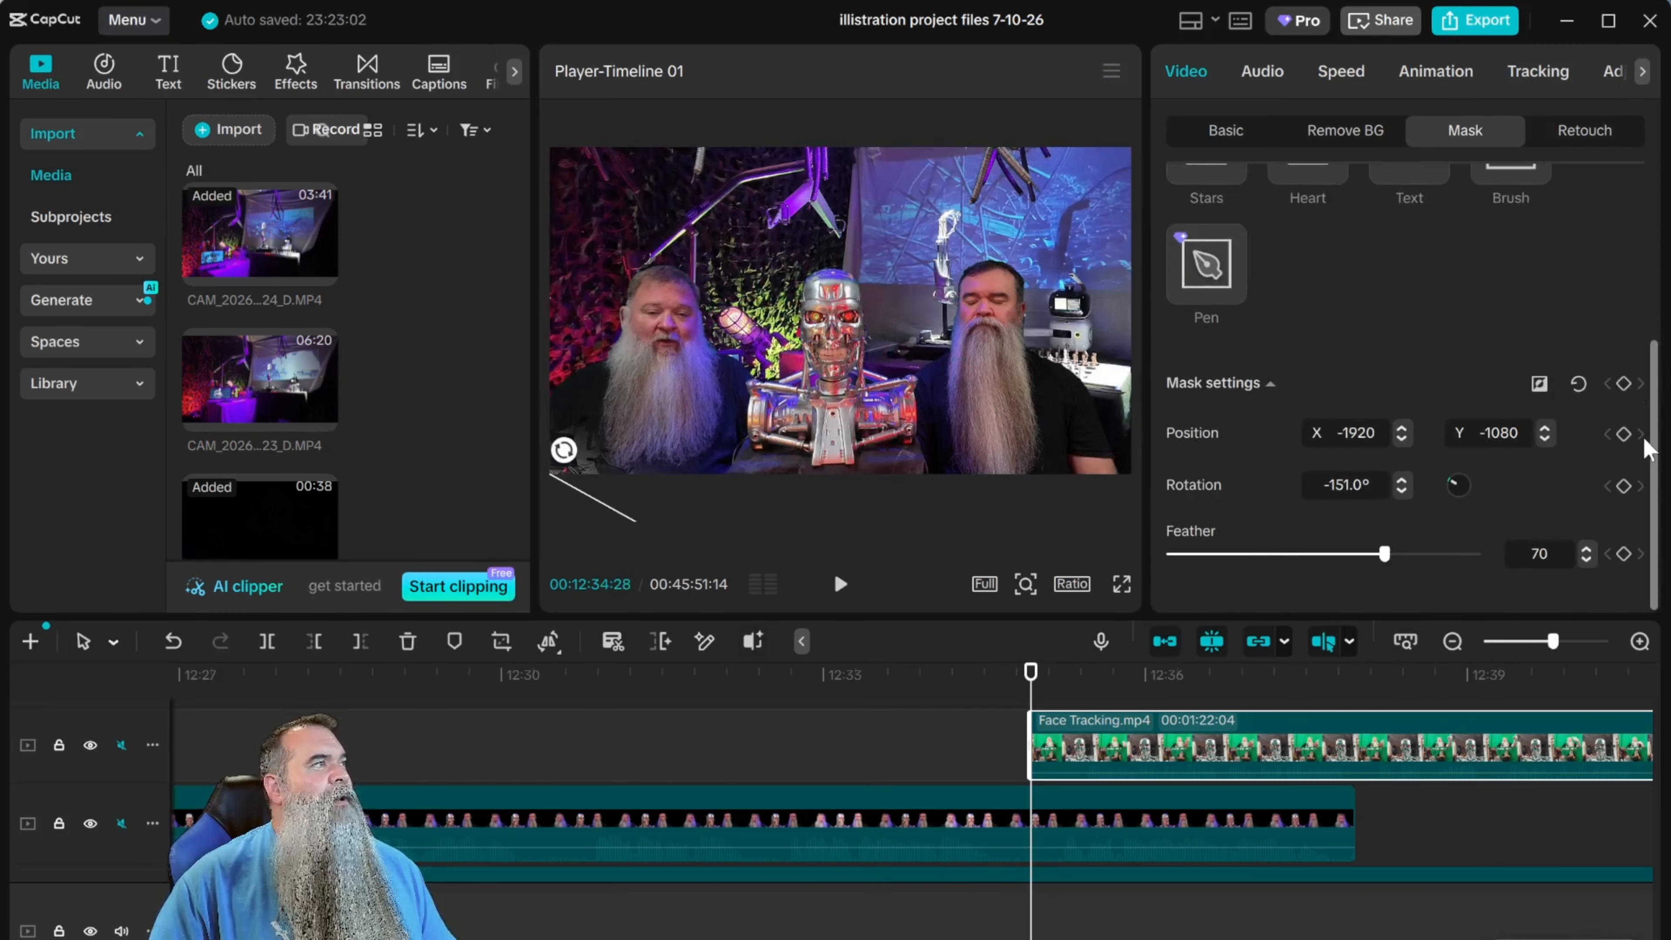
pyautogui.click(1623, 383)
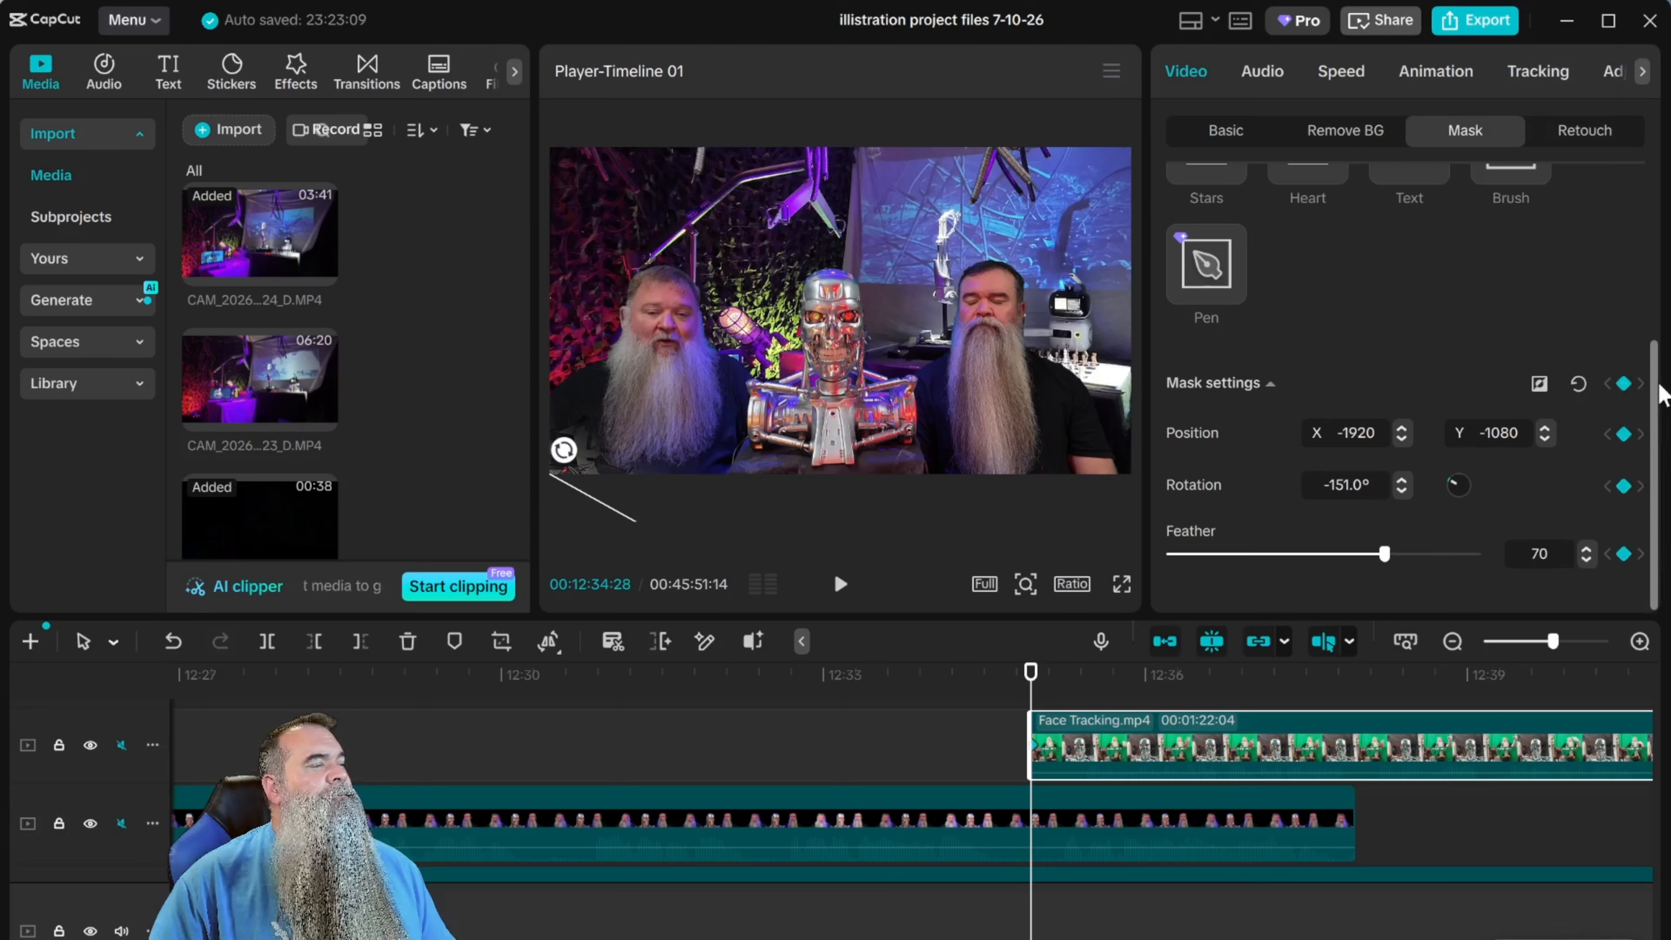
pyautogui.moveTo(1029, 671); pyautogui.dragTo(1286, 709)
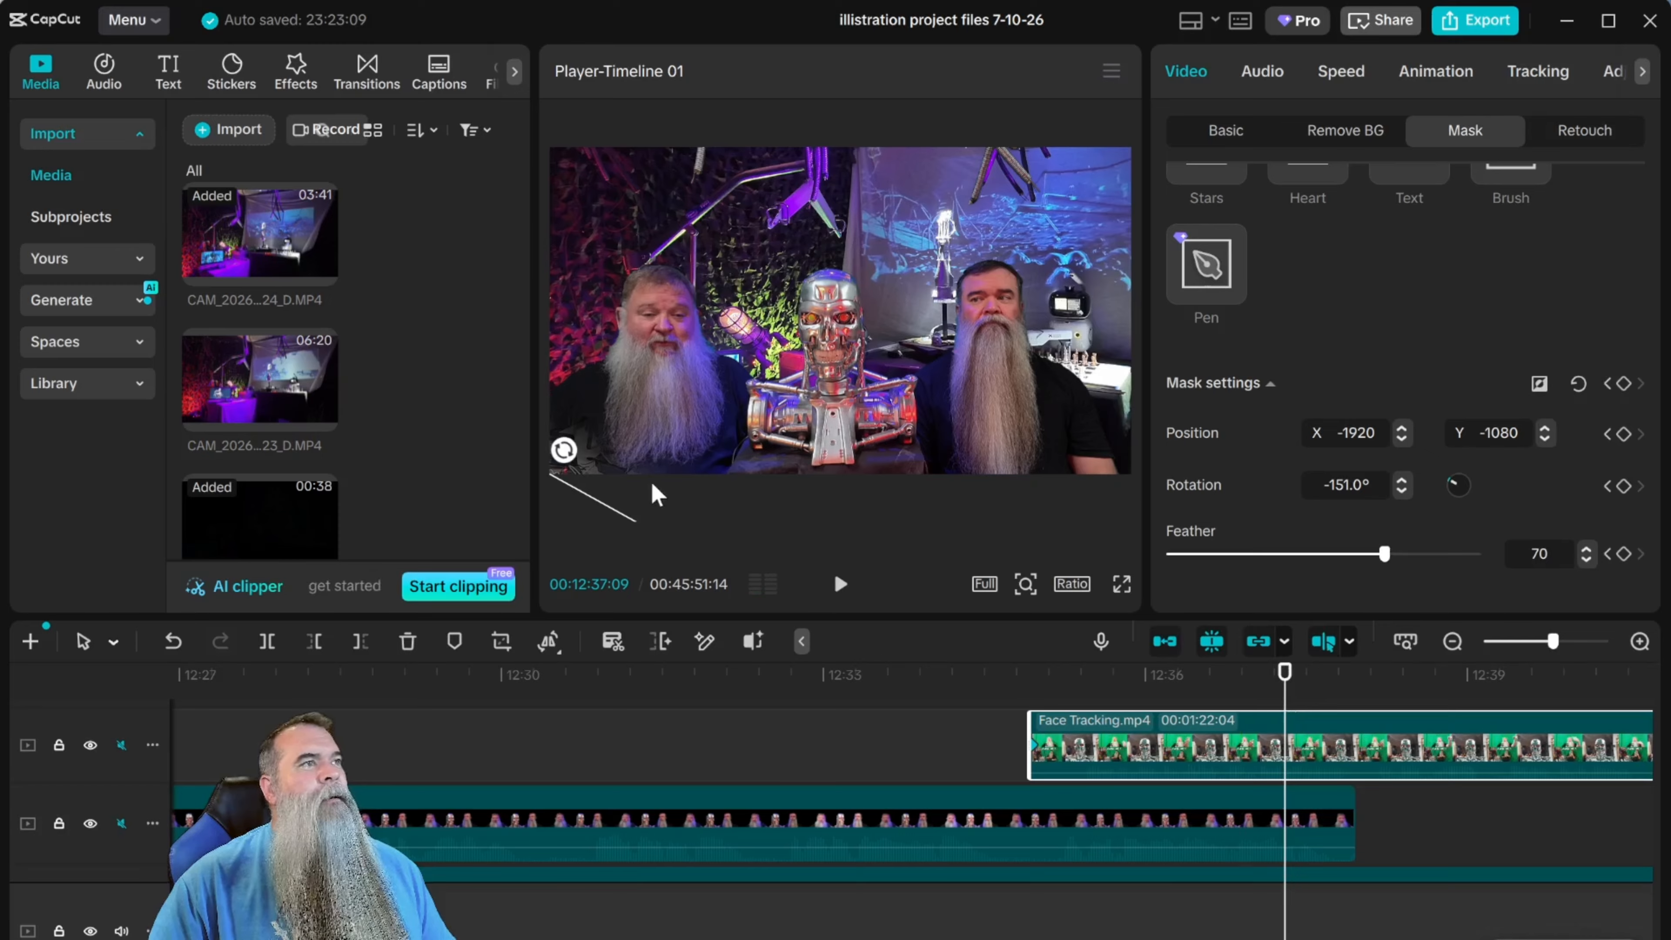
pyautogui.moveTo(585, 507); pyautogui.dragTo(1184, 119)
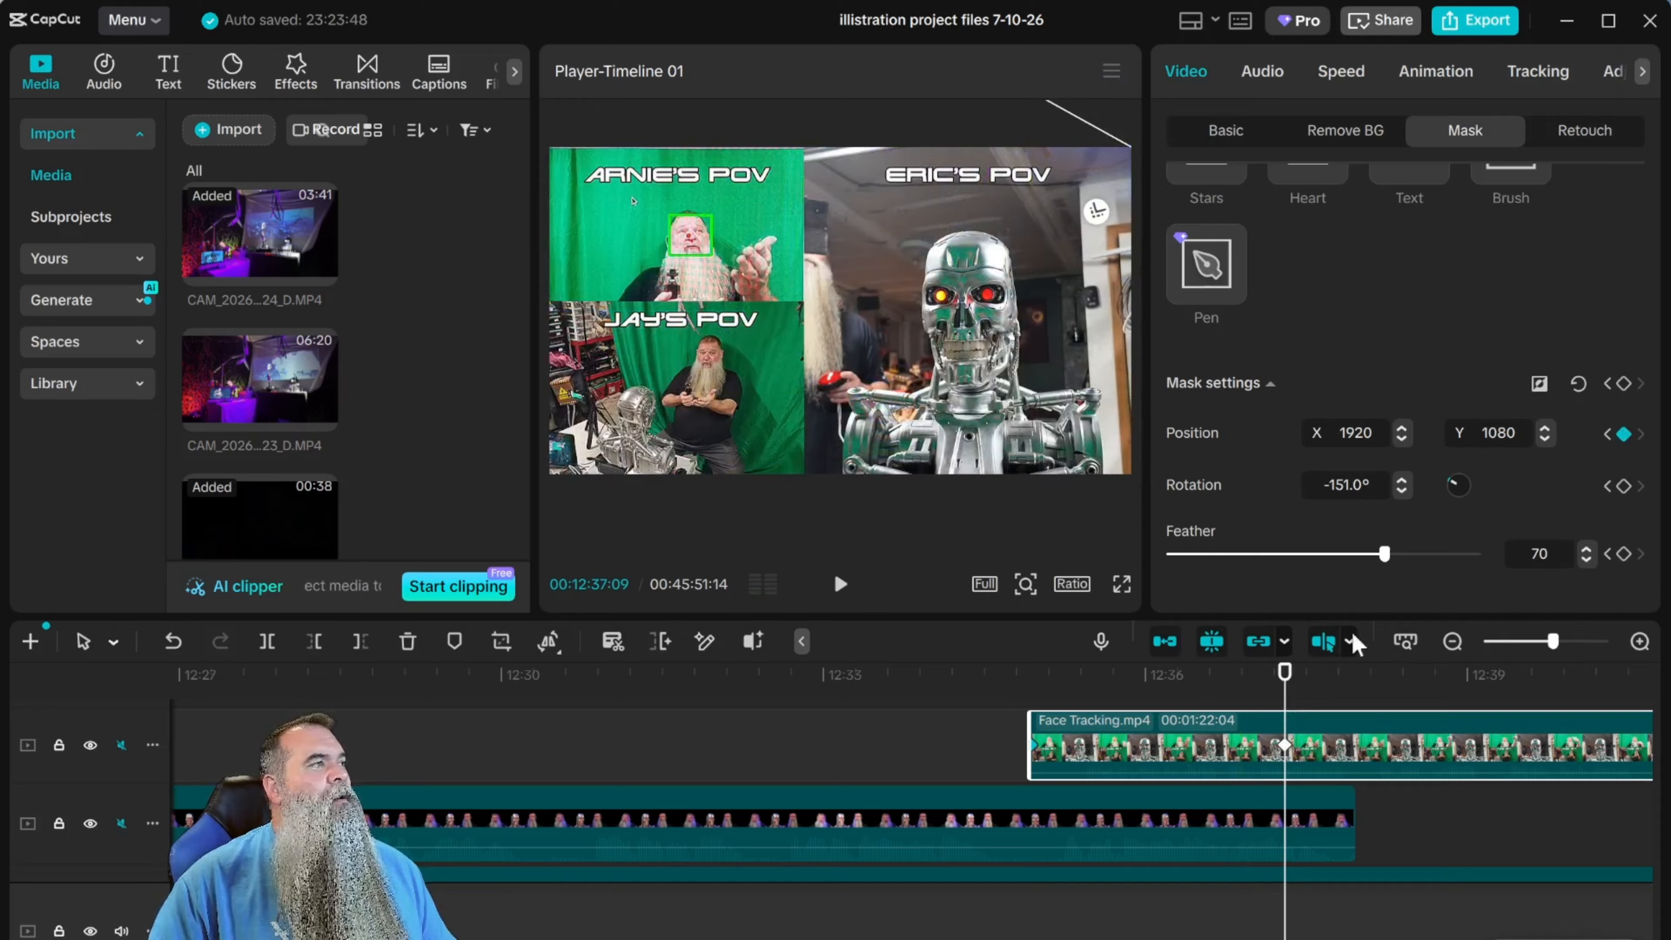
pyautogui.click(1623, 383)
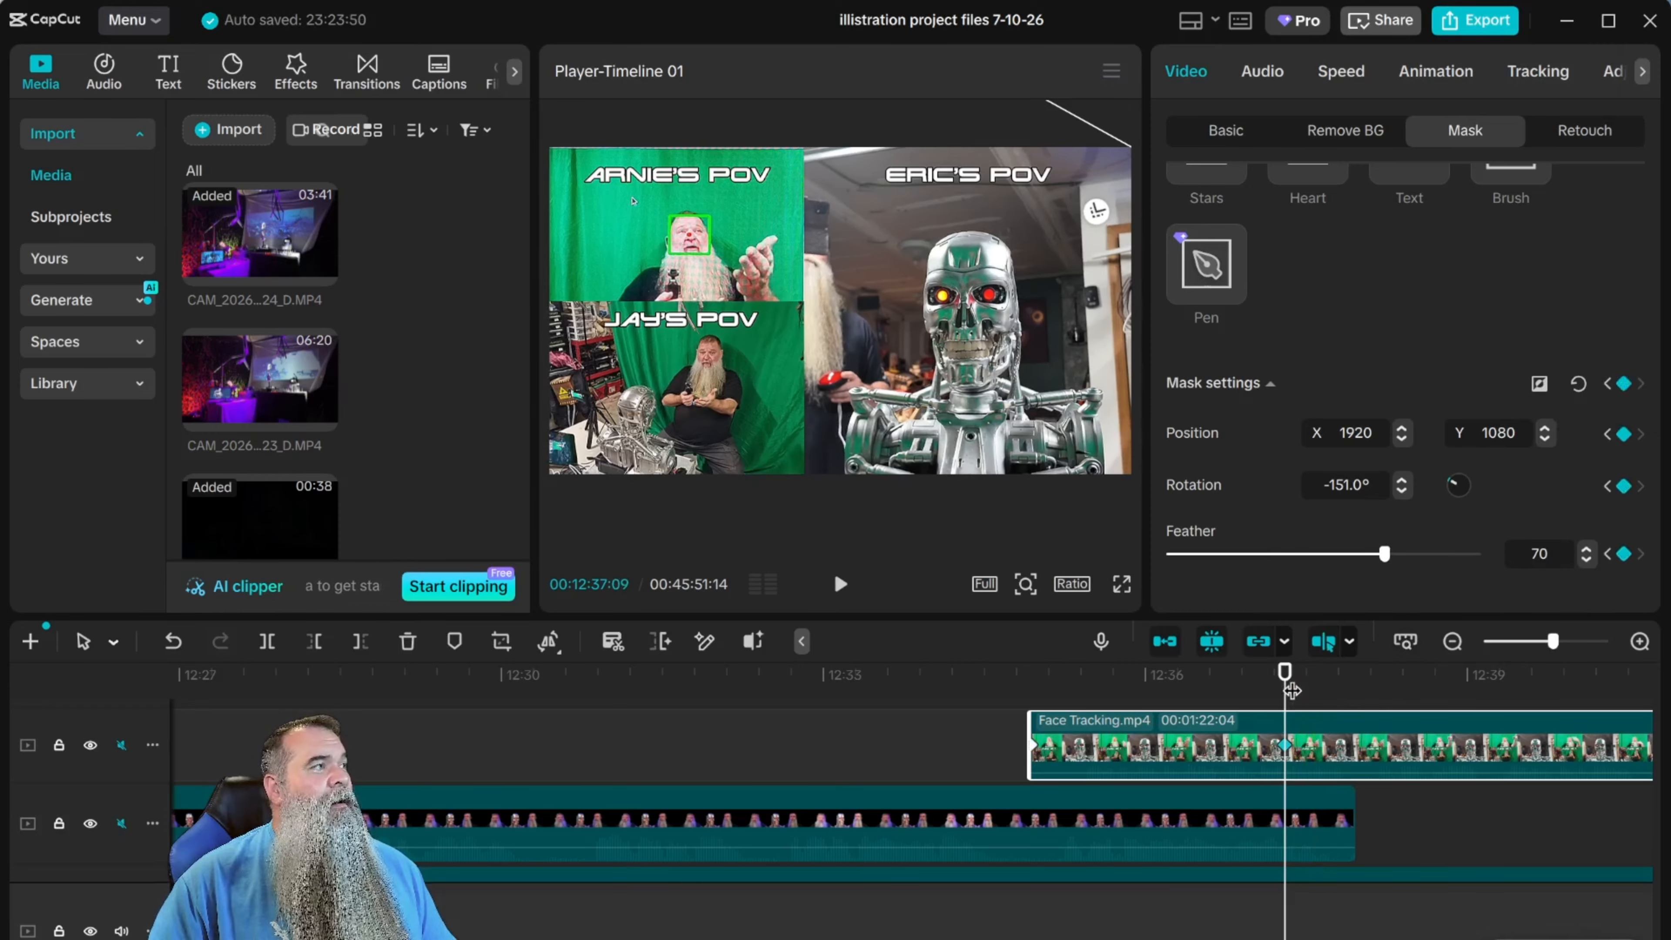
# Play back the diagonal split-mask reveal from just before Face Tracking.mp4 begins.
pyautogui.moveTo(1285, 672); pyautogui.dragTo(952, 673)
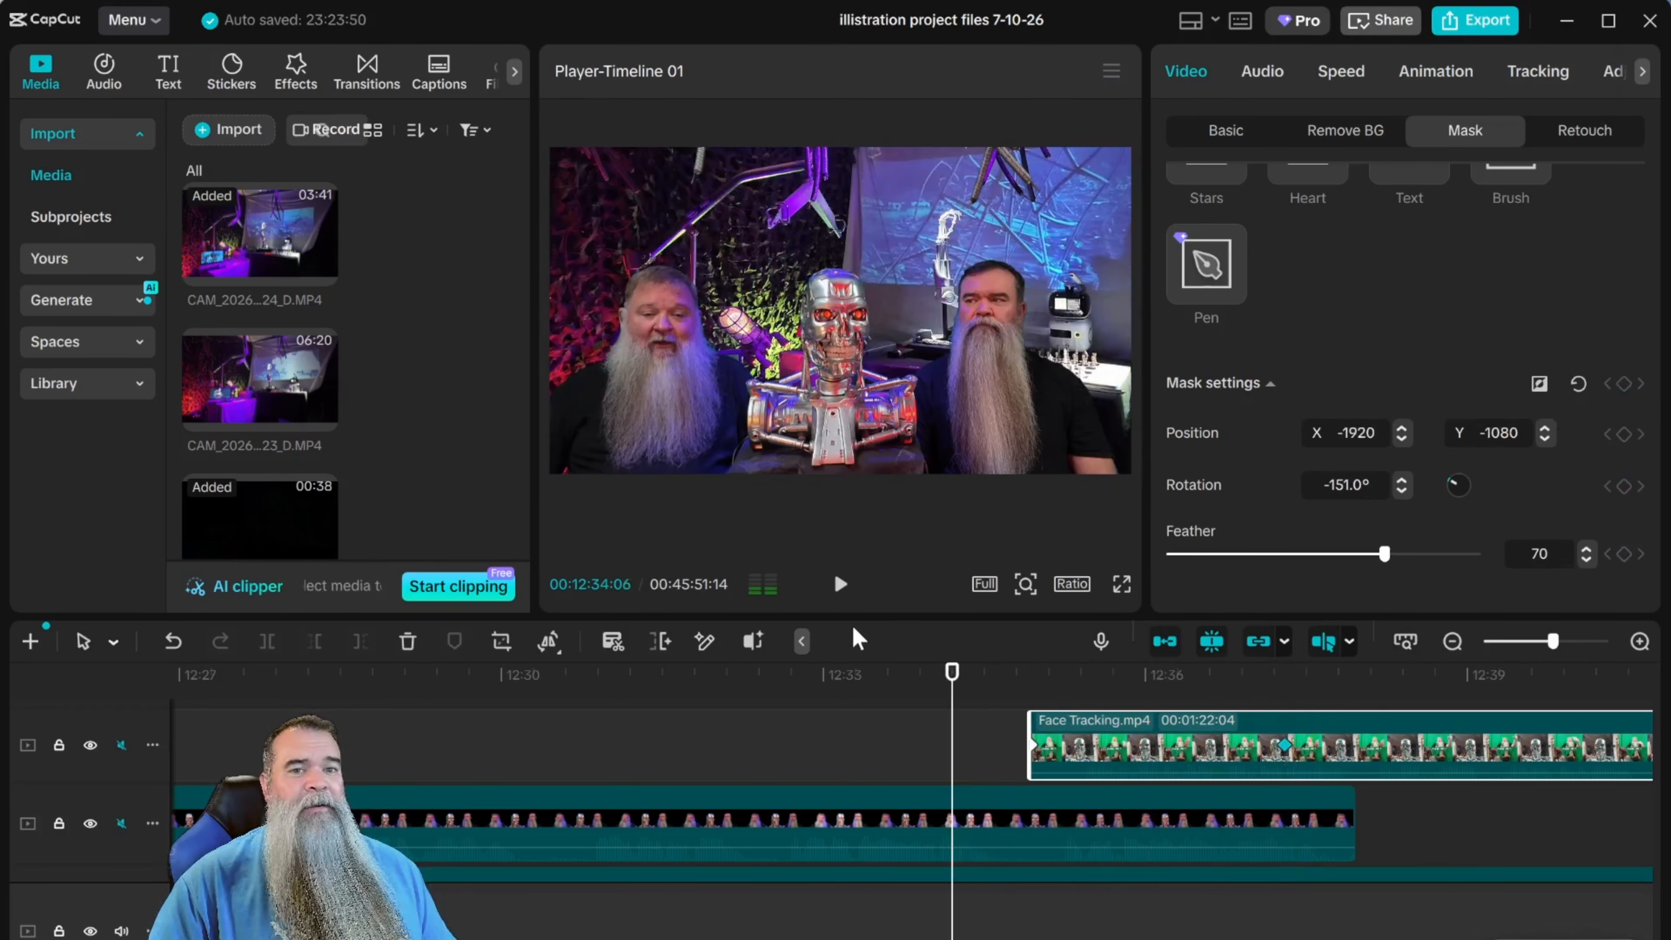
pyautogui.click(841, 584)
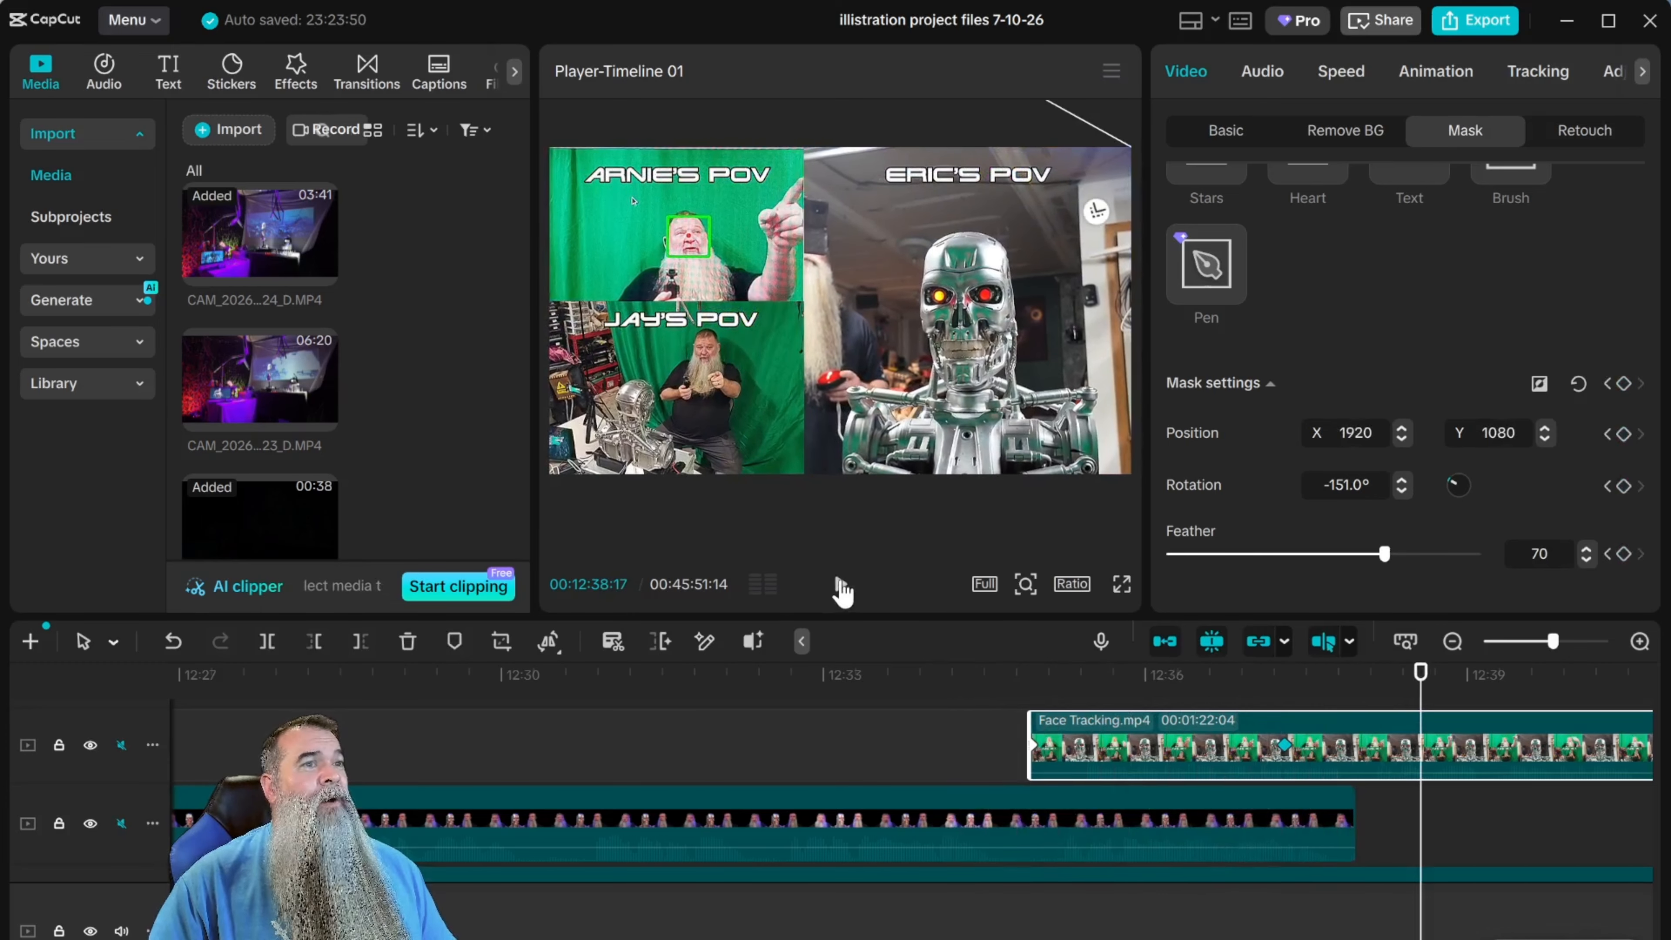
pyautogui.click(842, 585)
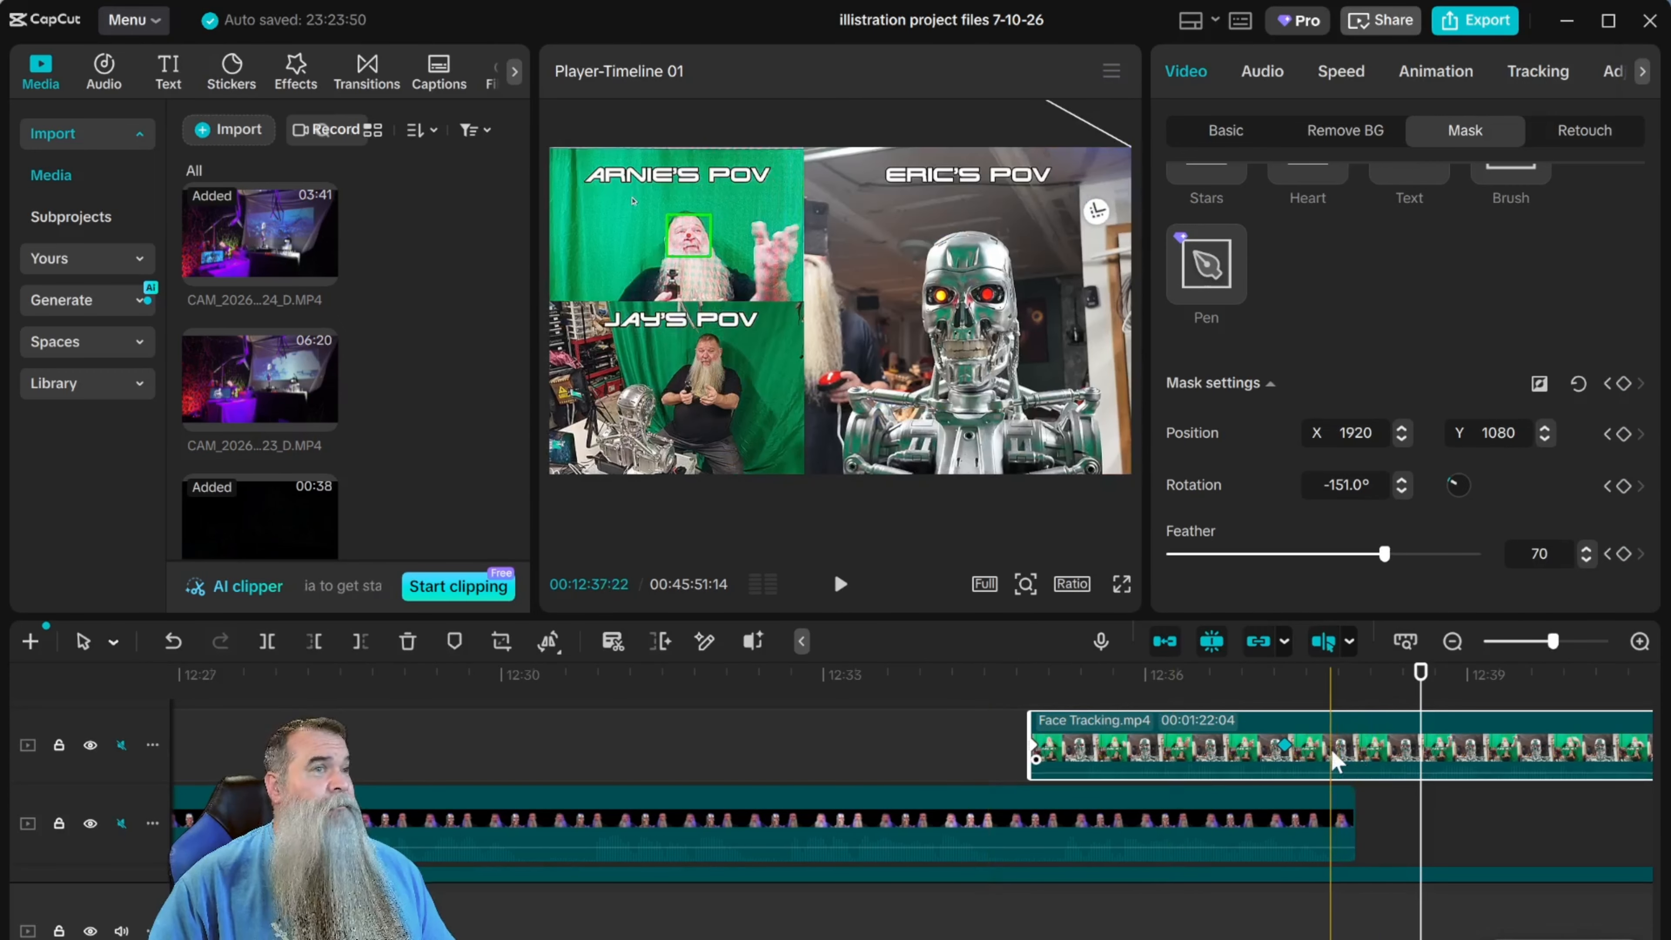
# Shorten the reveal by moving the second mask keyframe to about one second after the clip's start, and play it back.
pyautogui.click(1286, 748)
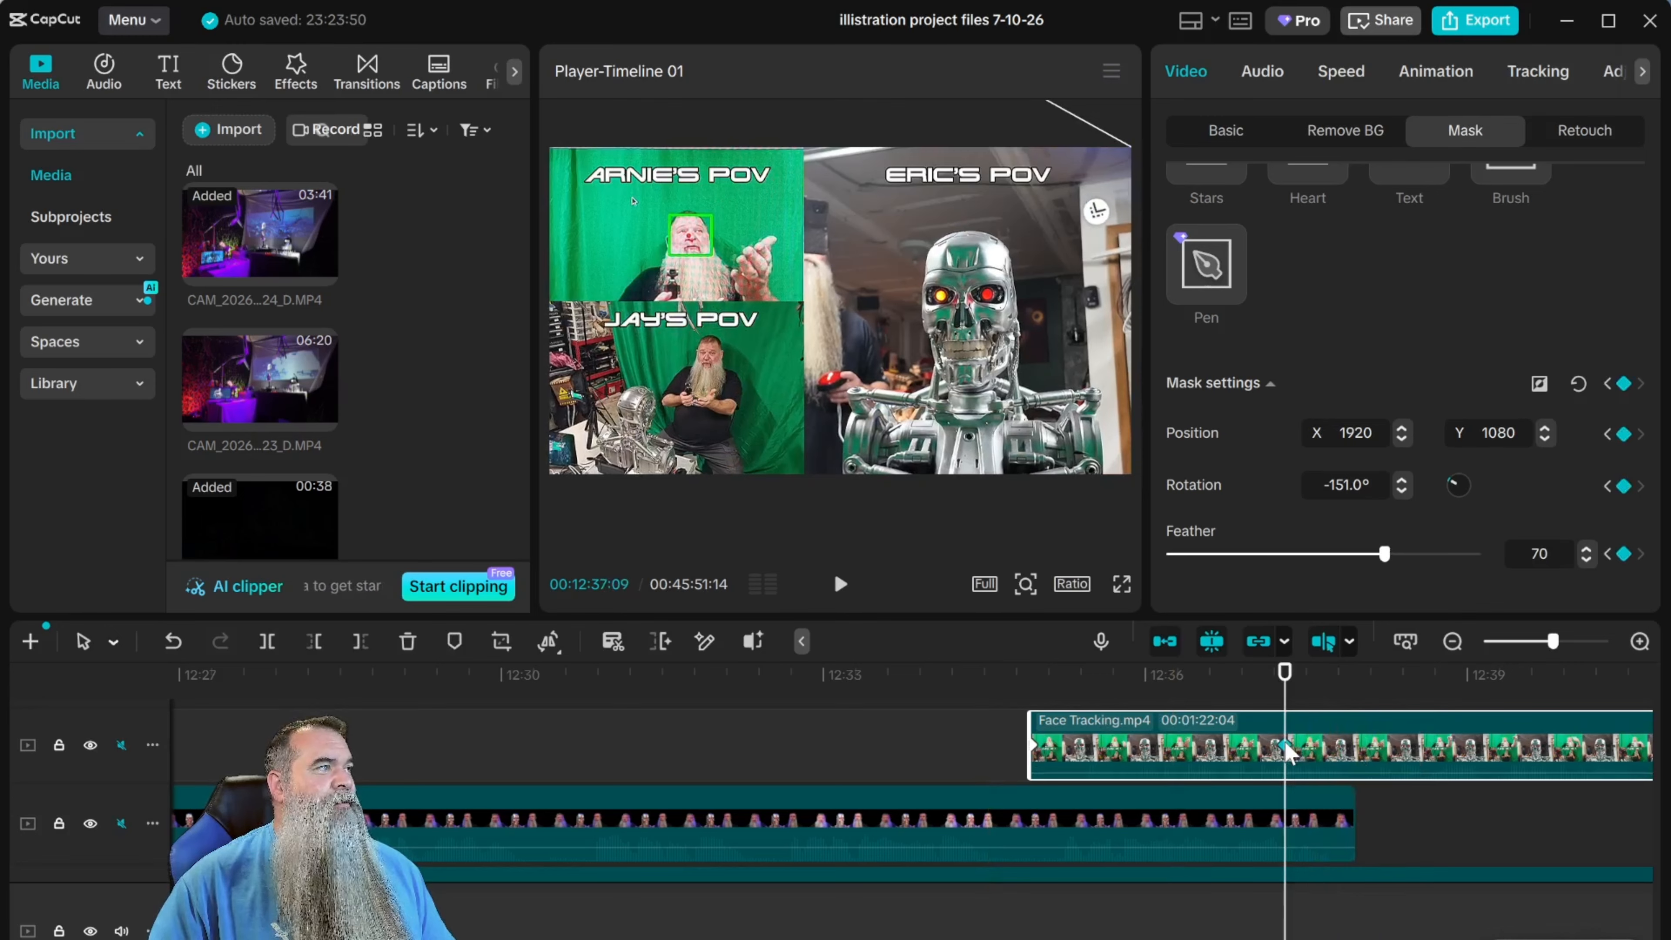
pyautogui.moveTo(1286, 750); pyautogui.dragTo(1137, 750)
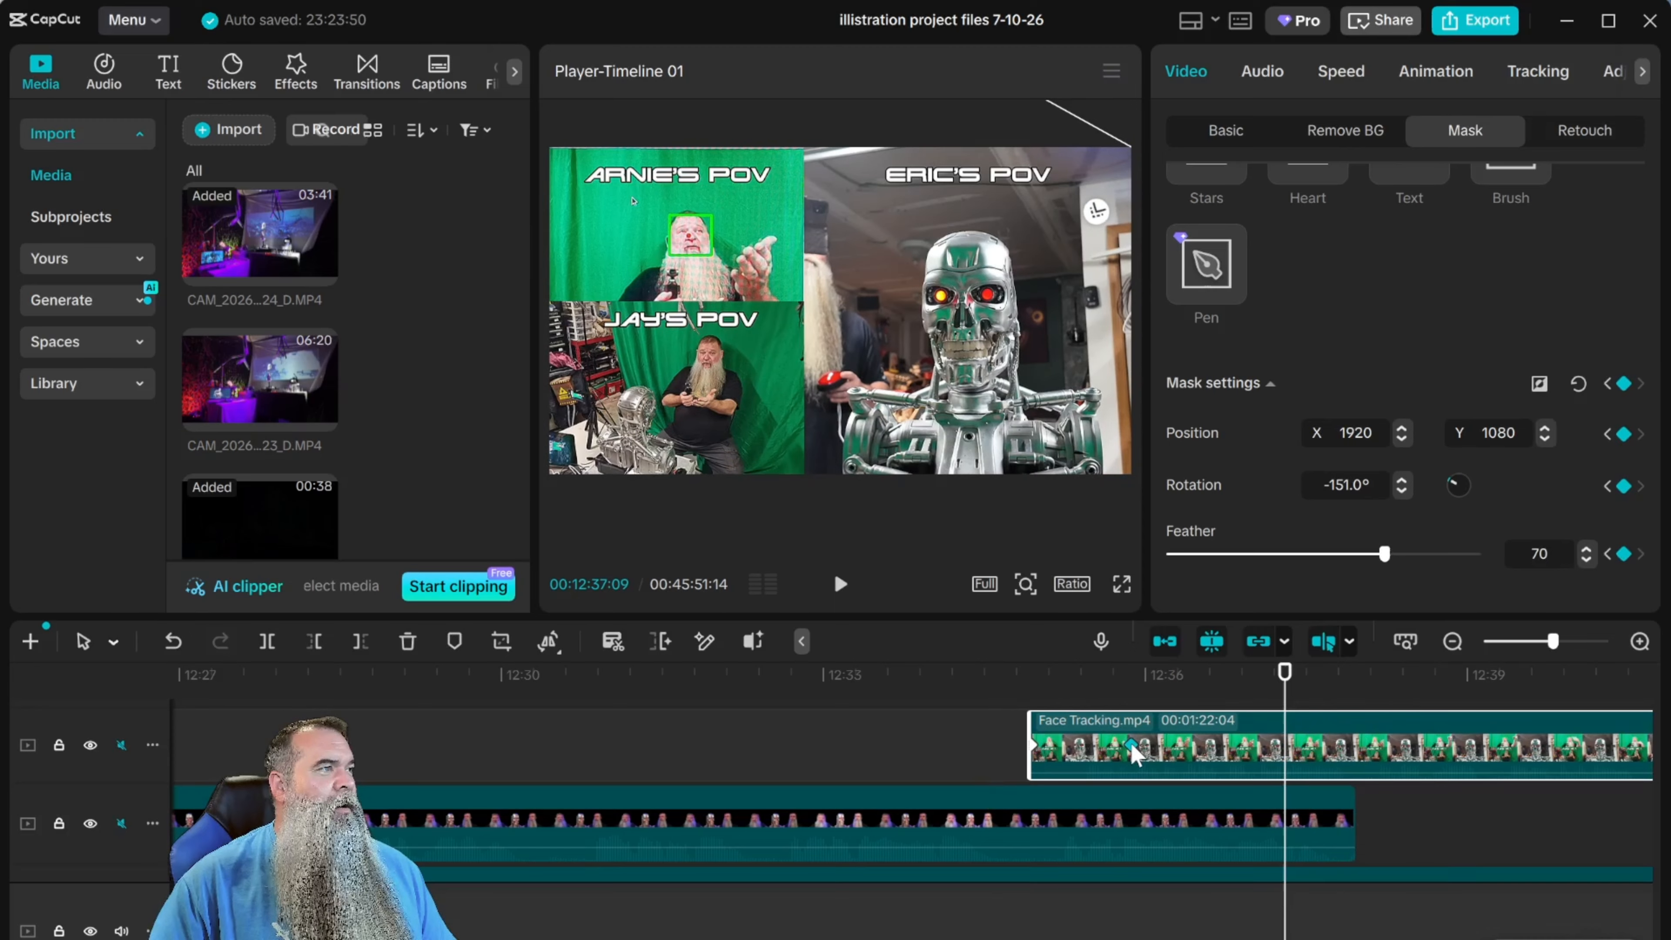
pyautogui.click(950, 678)
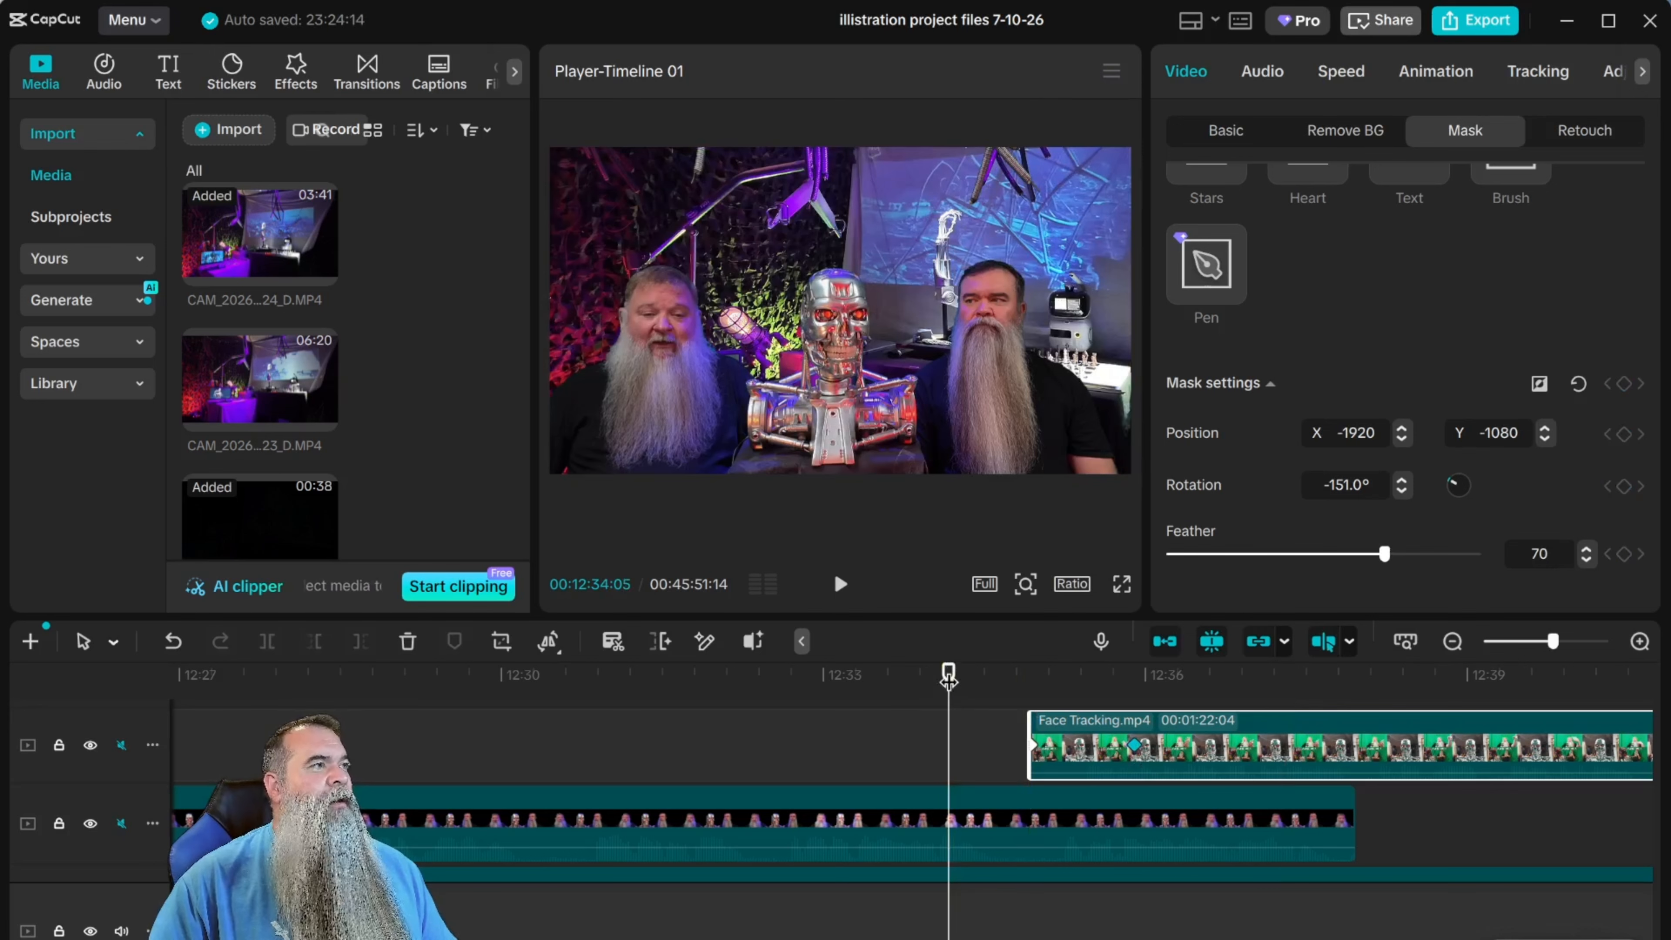
pyautogui.click(840, 584)
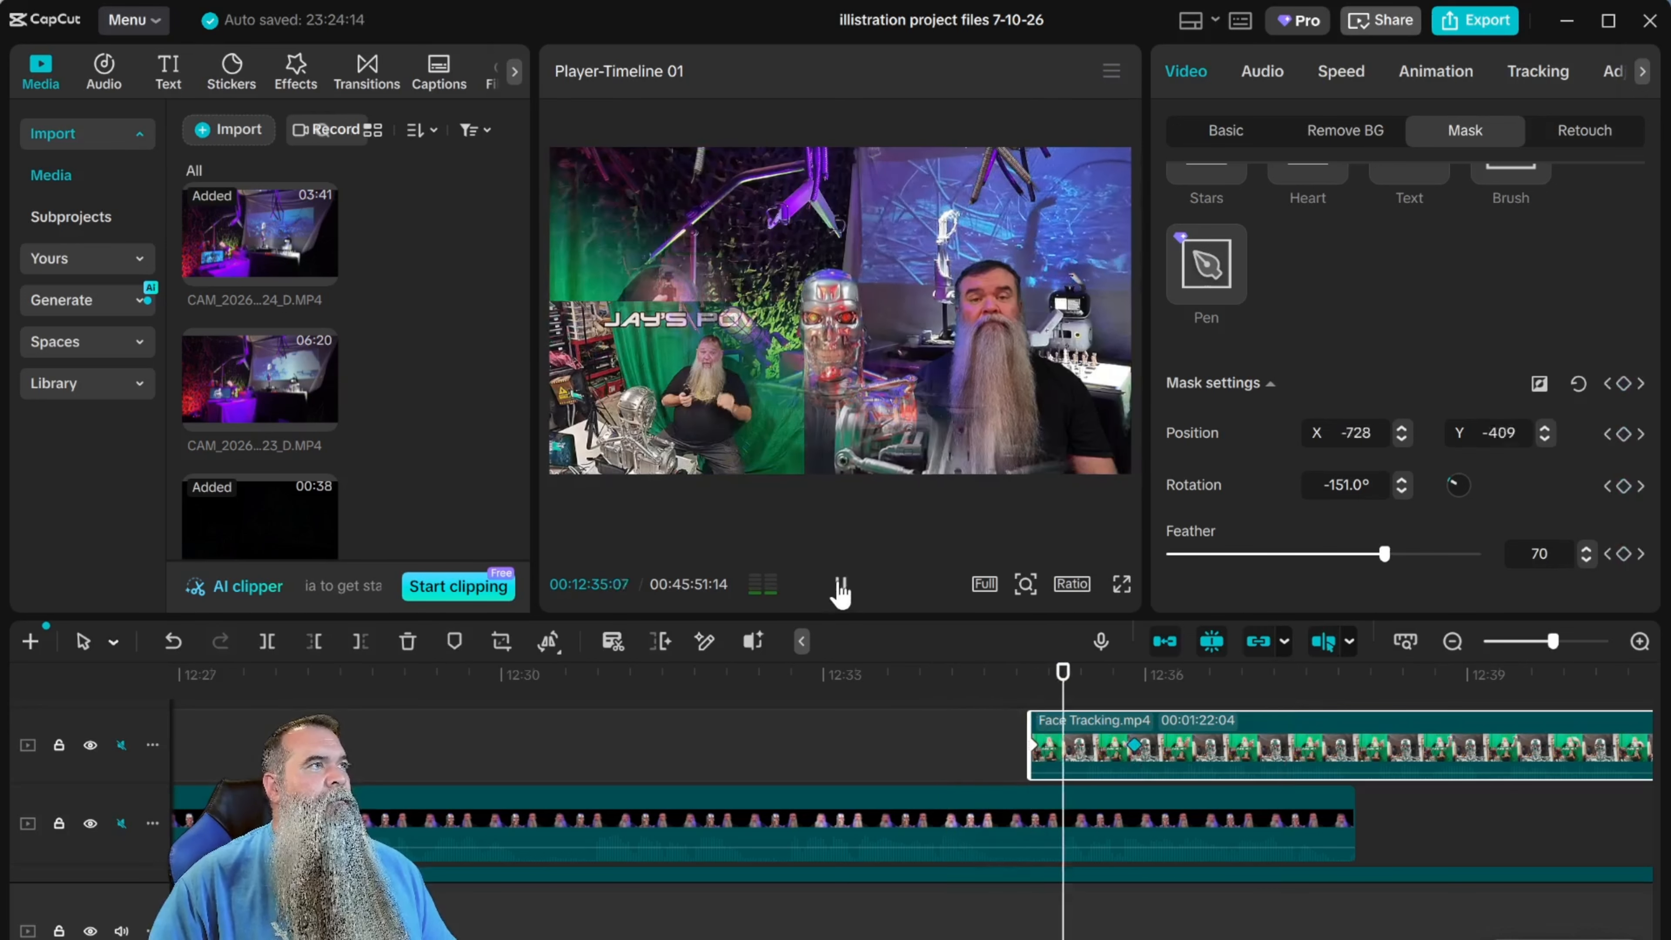
pyautogui.click(840, 585)
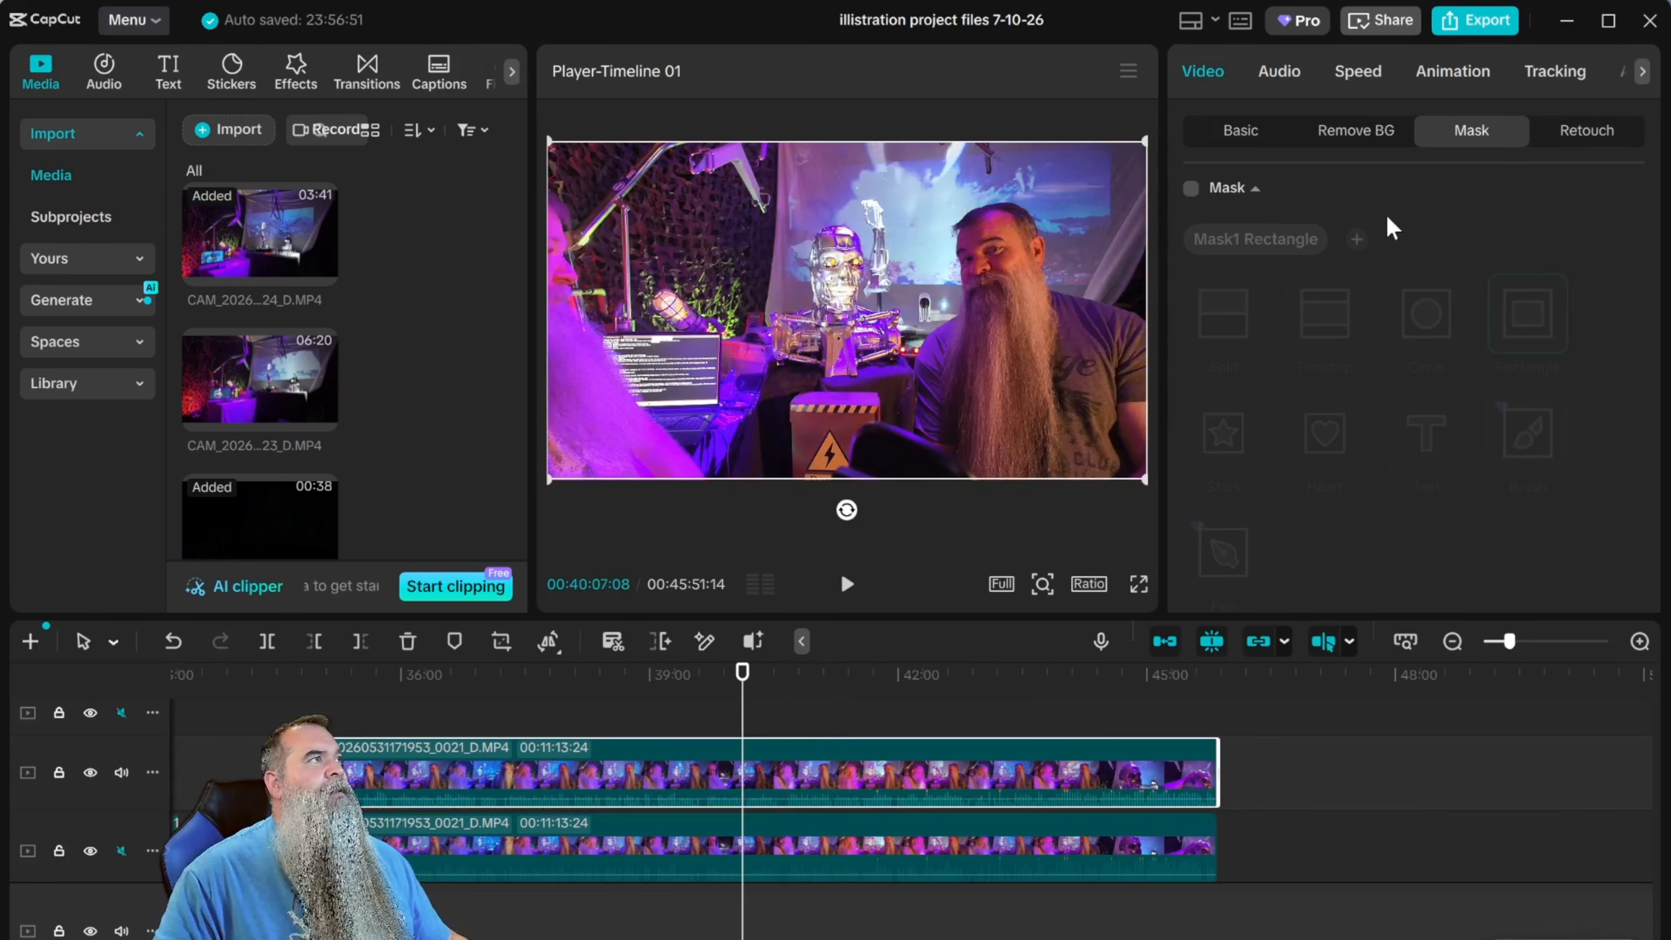
# Enable the upper clip's mask, change it to Circle and fit it around the robot's head at X -78, Y 261, size 369 by 490.
pyautogui.click(1190, 189)
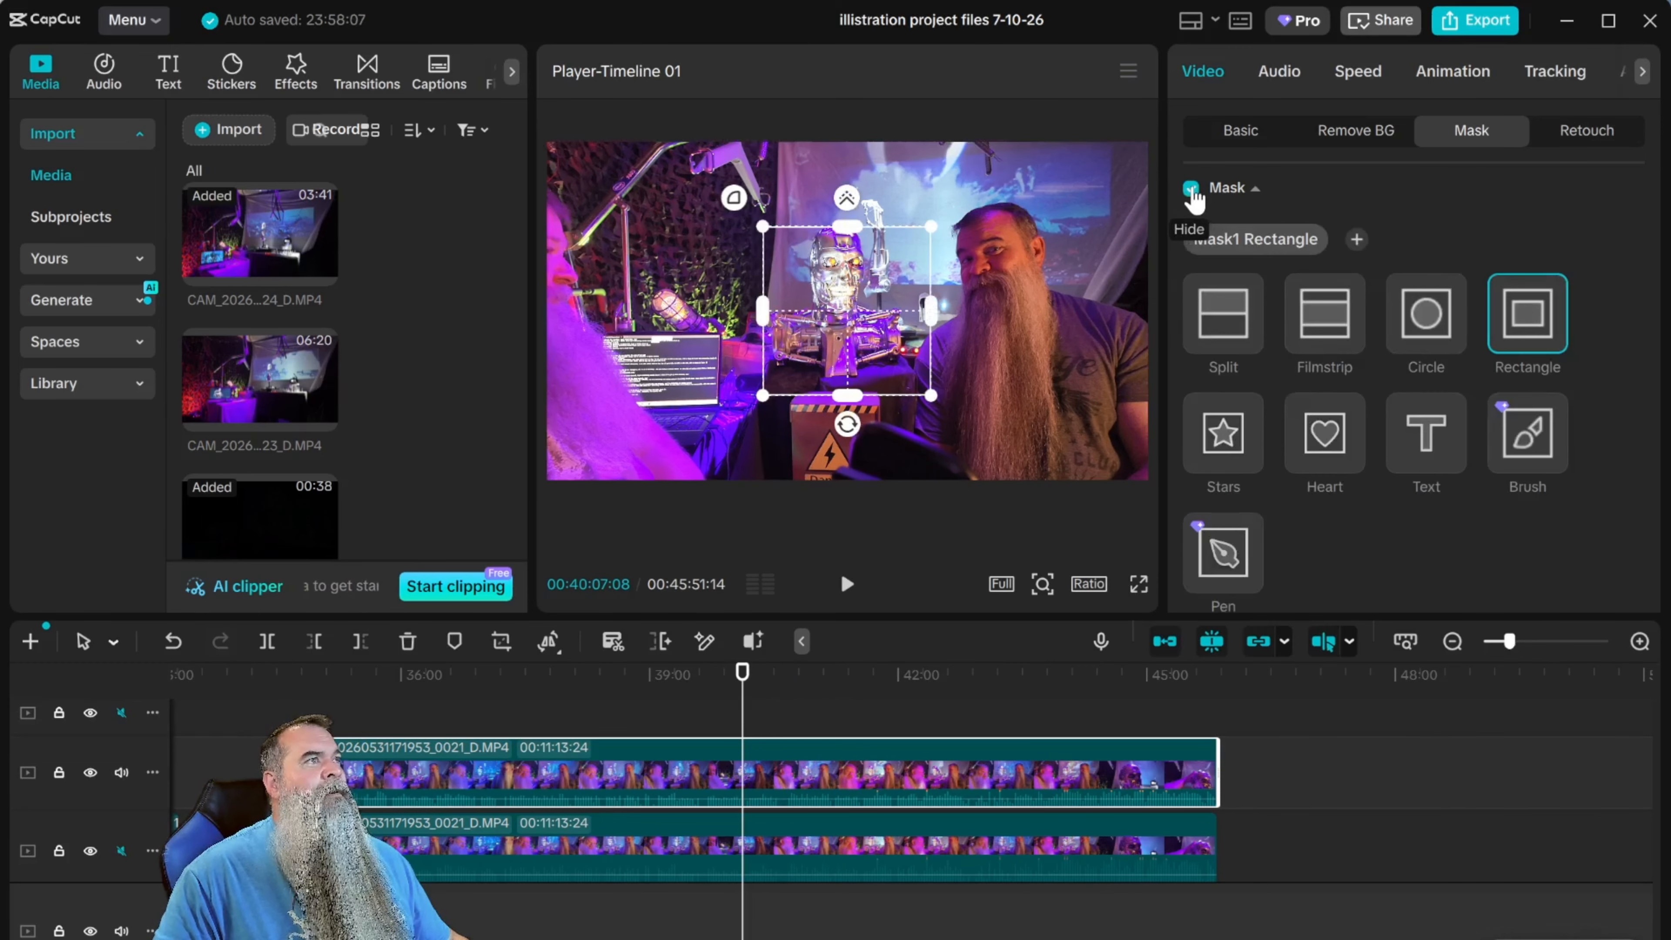
pyautogui.click(1426, 314)
pyautogui.moveTo(847, 309); pyautogui.dragTo(838, 266)
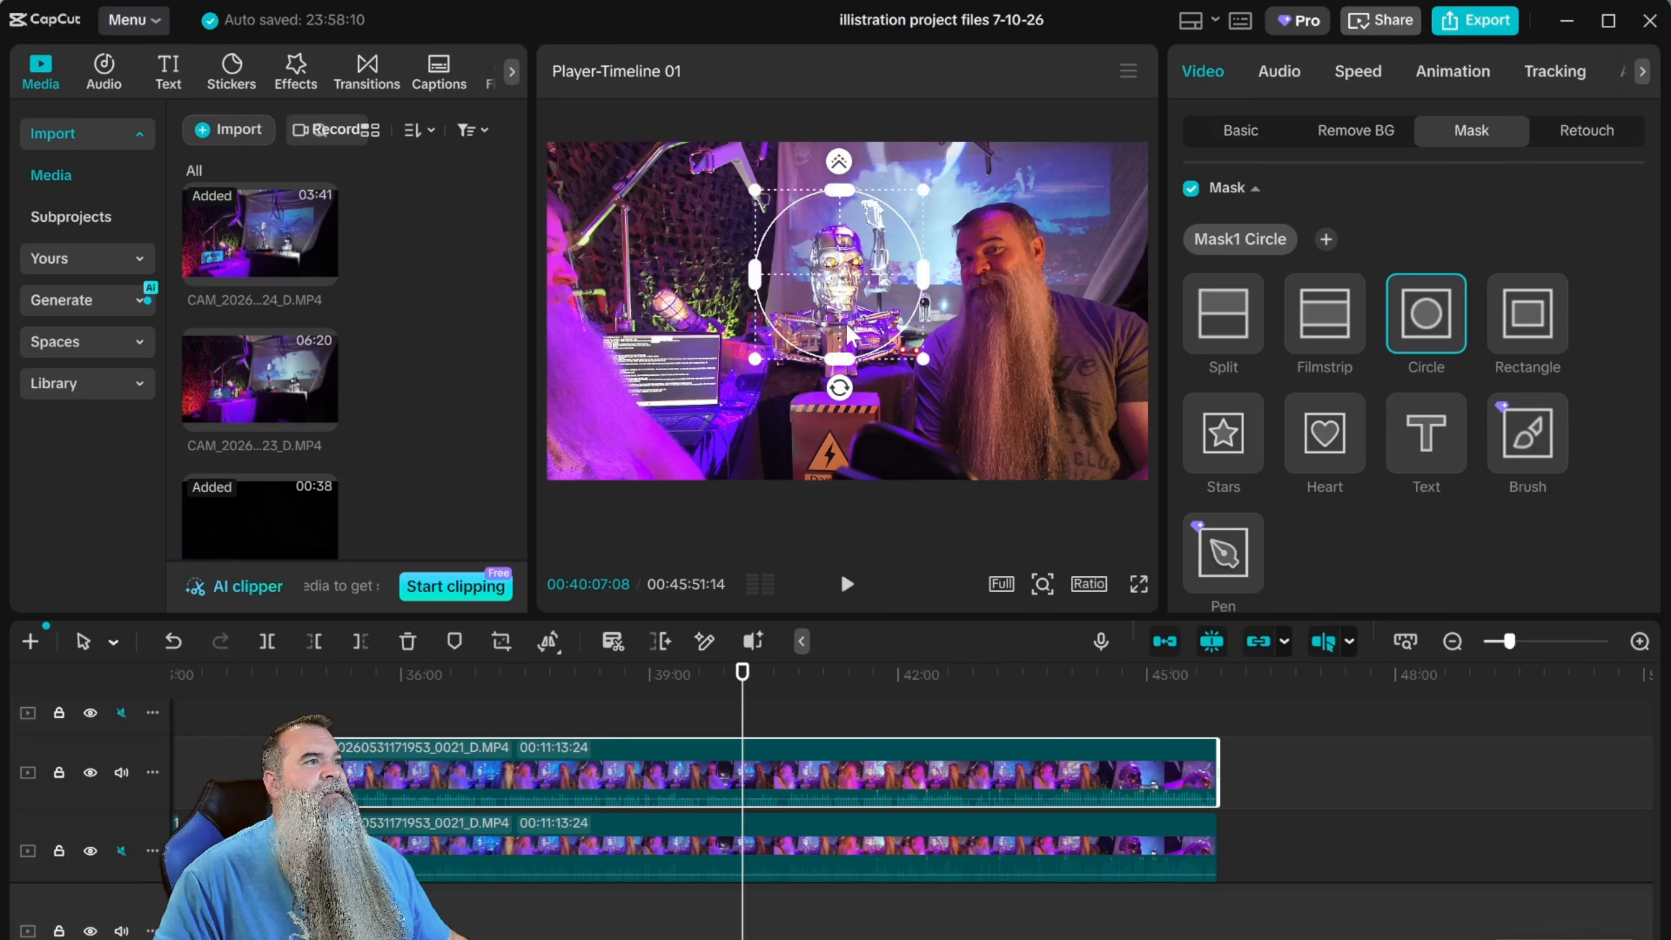
pyautogui.moveTo(848, 361); pyautogui.dragTo(829, 265)
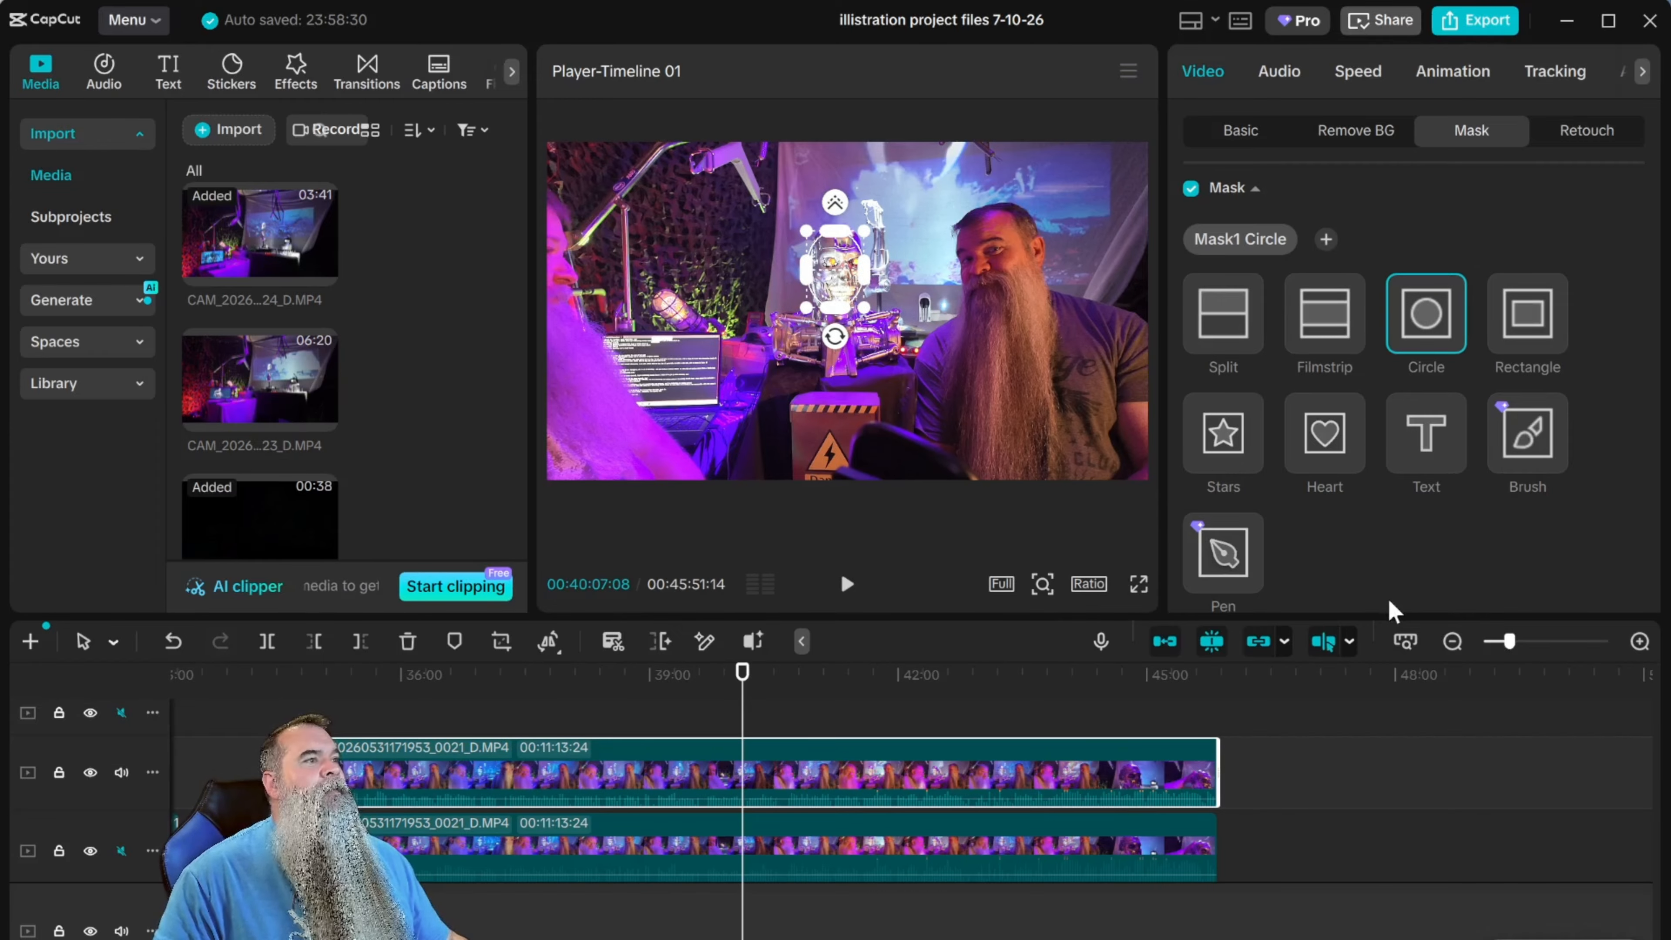
# Lower the masked upper clip's exposure to -22.
pyautogui.click(1642, 70)
pyautogui.click(1523, 73)
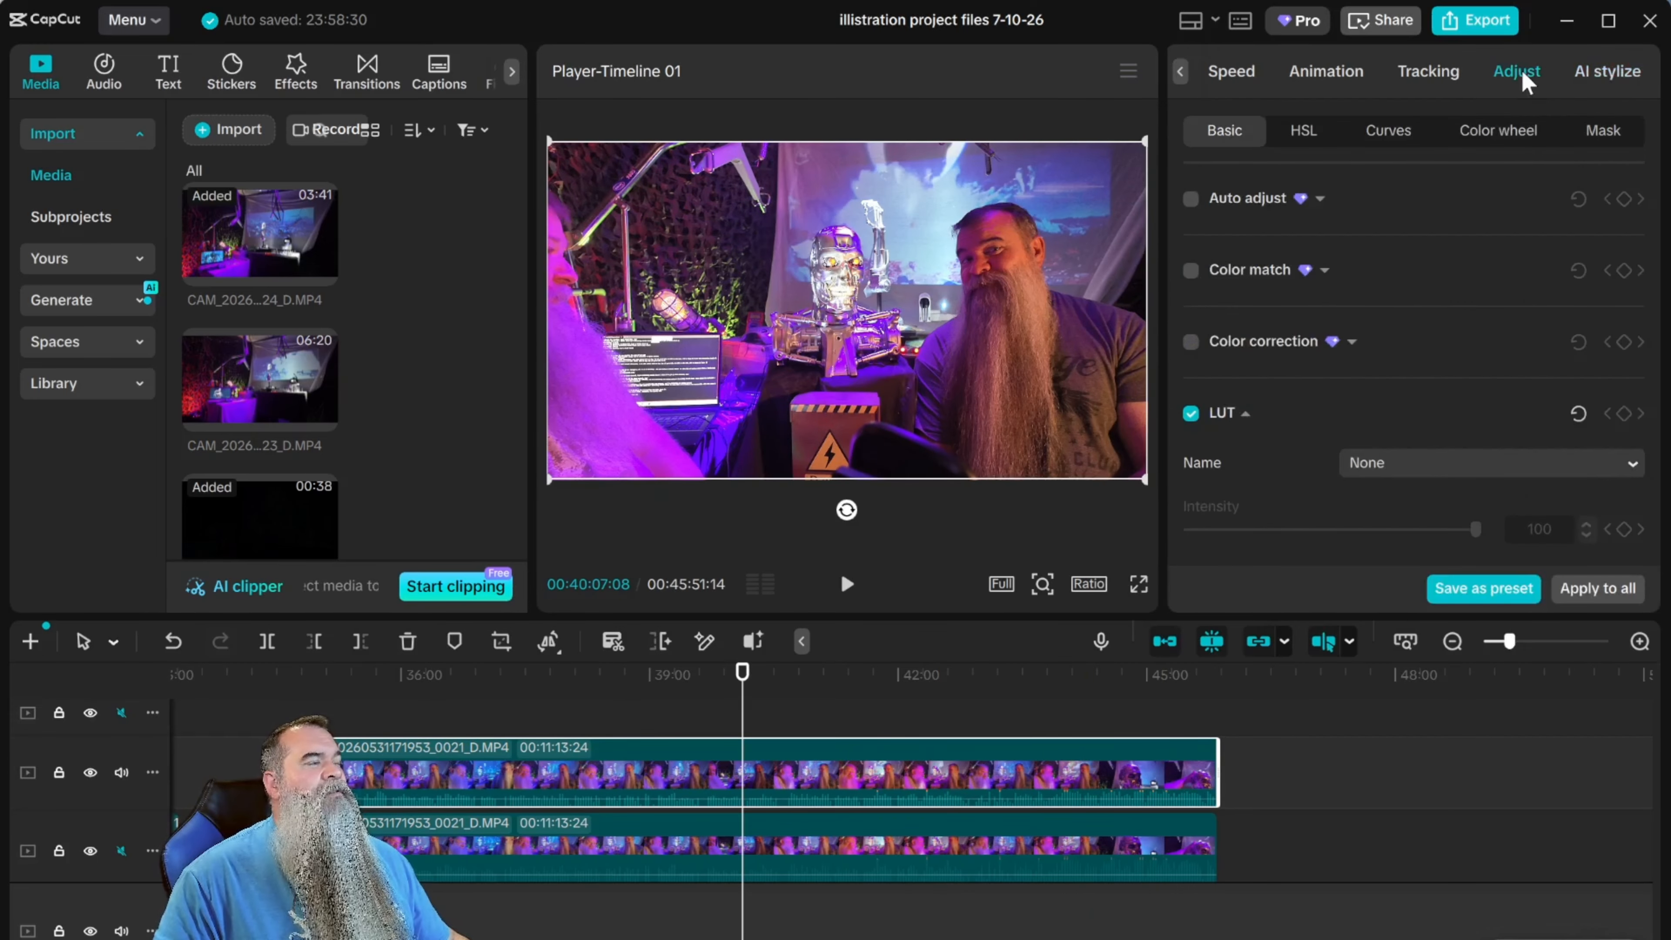
pyautogui.scroll(-5, 1335, 276)
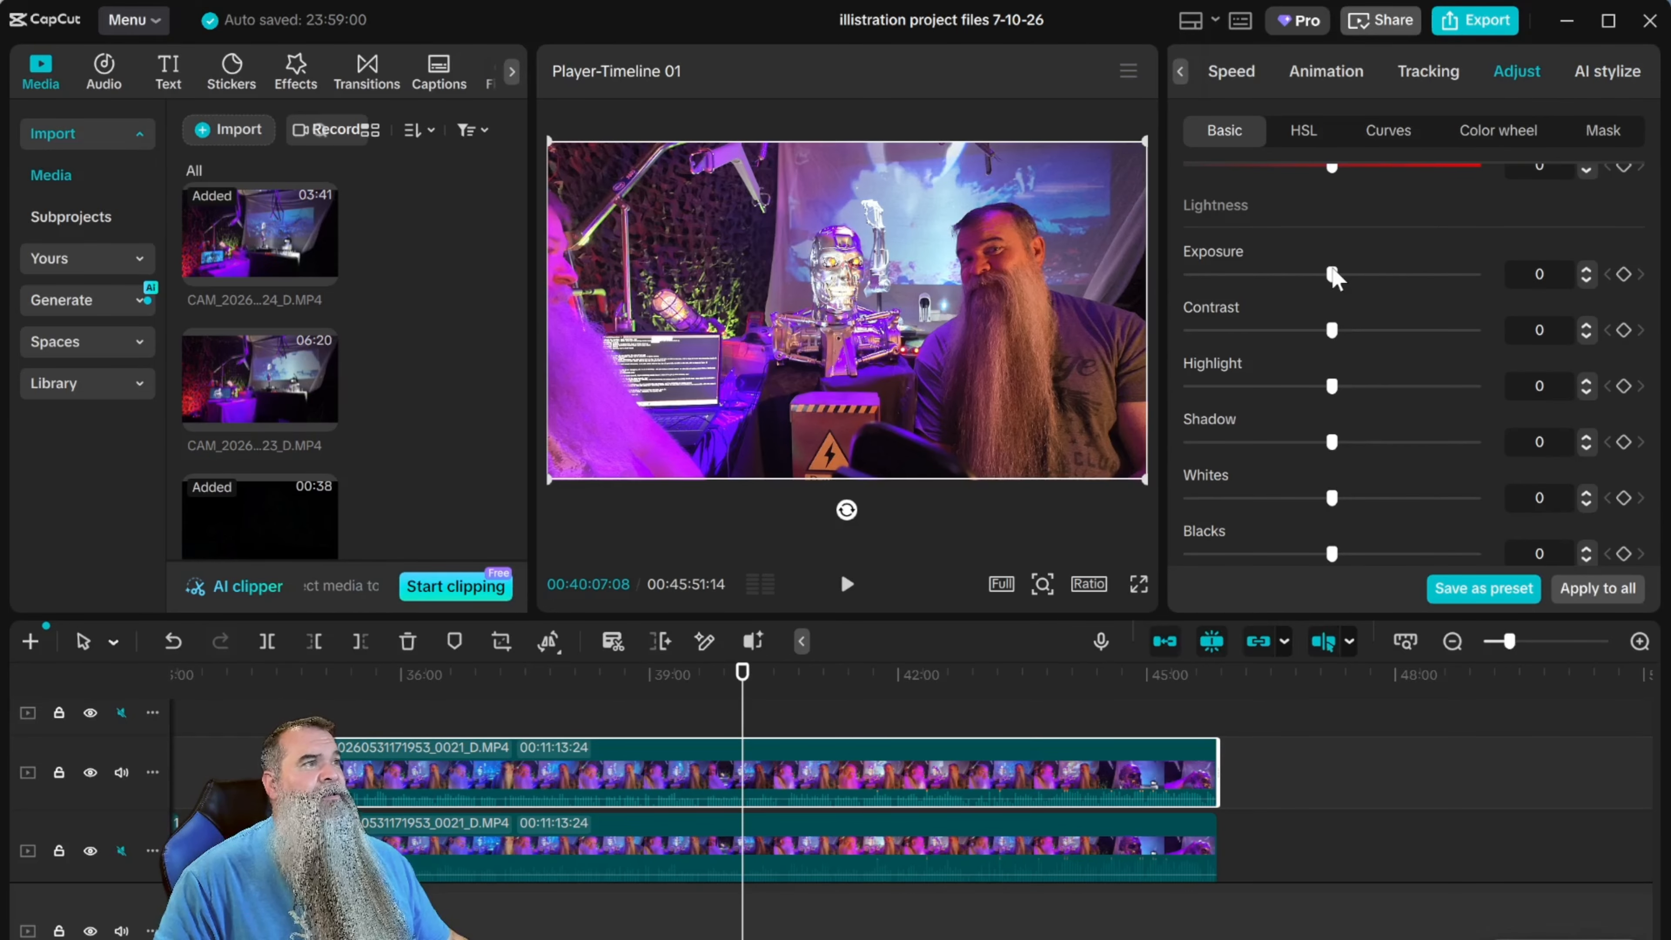
pyautogui.moveTo(1331, 273); pyautogui.dragTo(1267, 274)
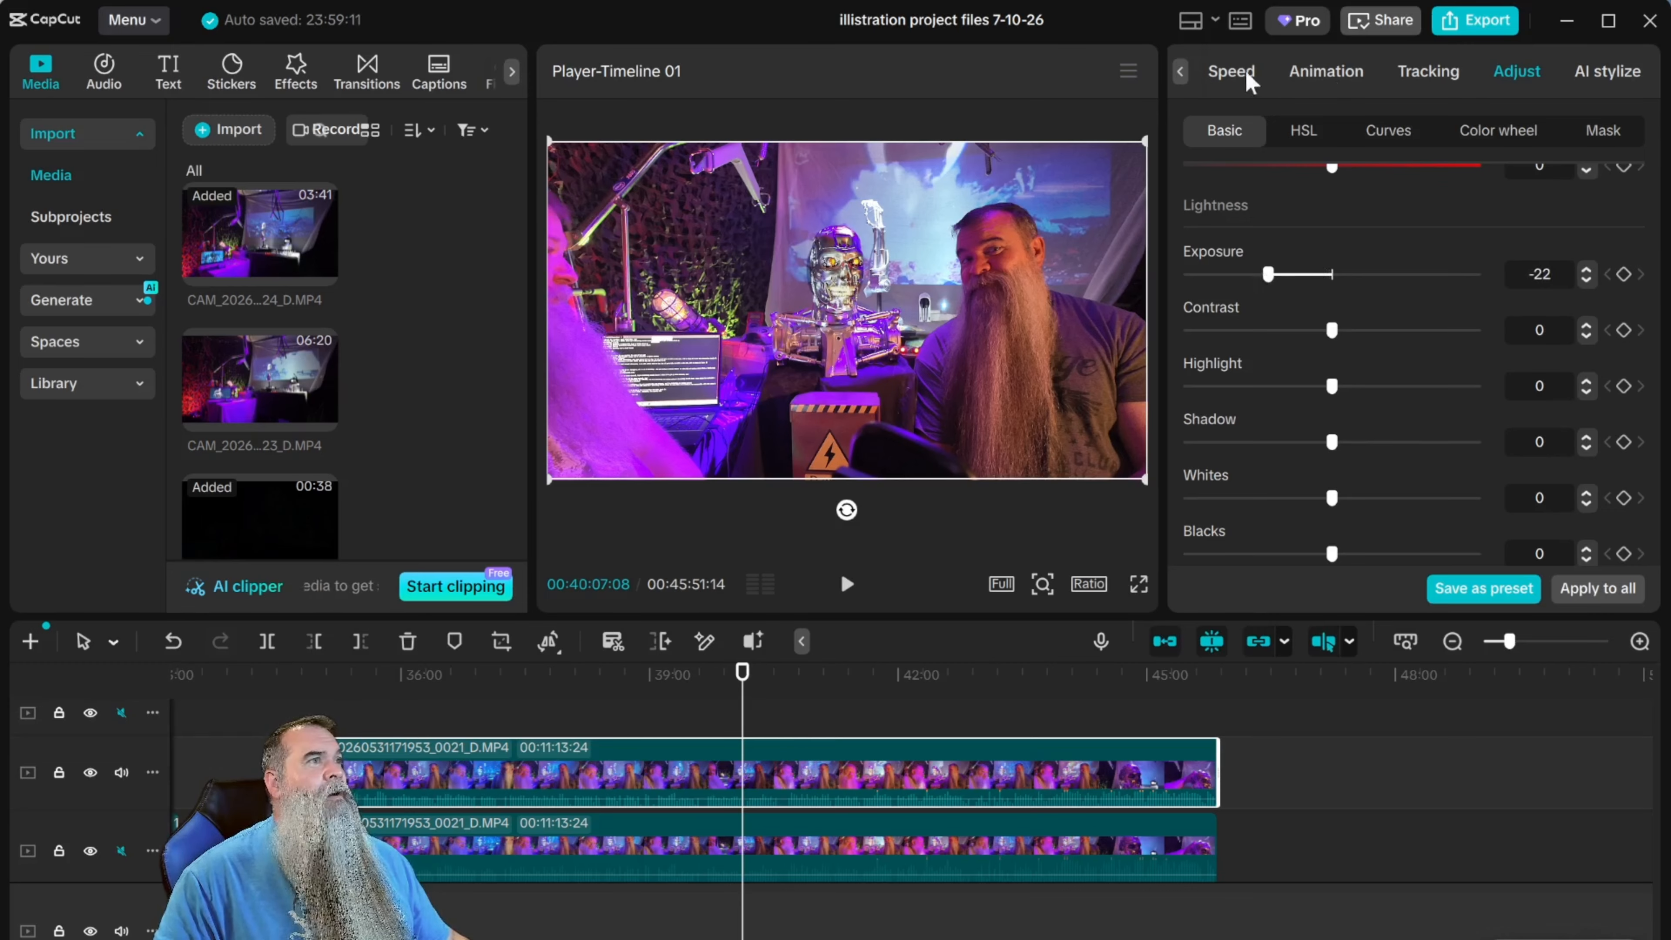
# Set the circle mask's feather to 18.
pyautogui.click(1181, 72)
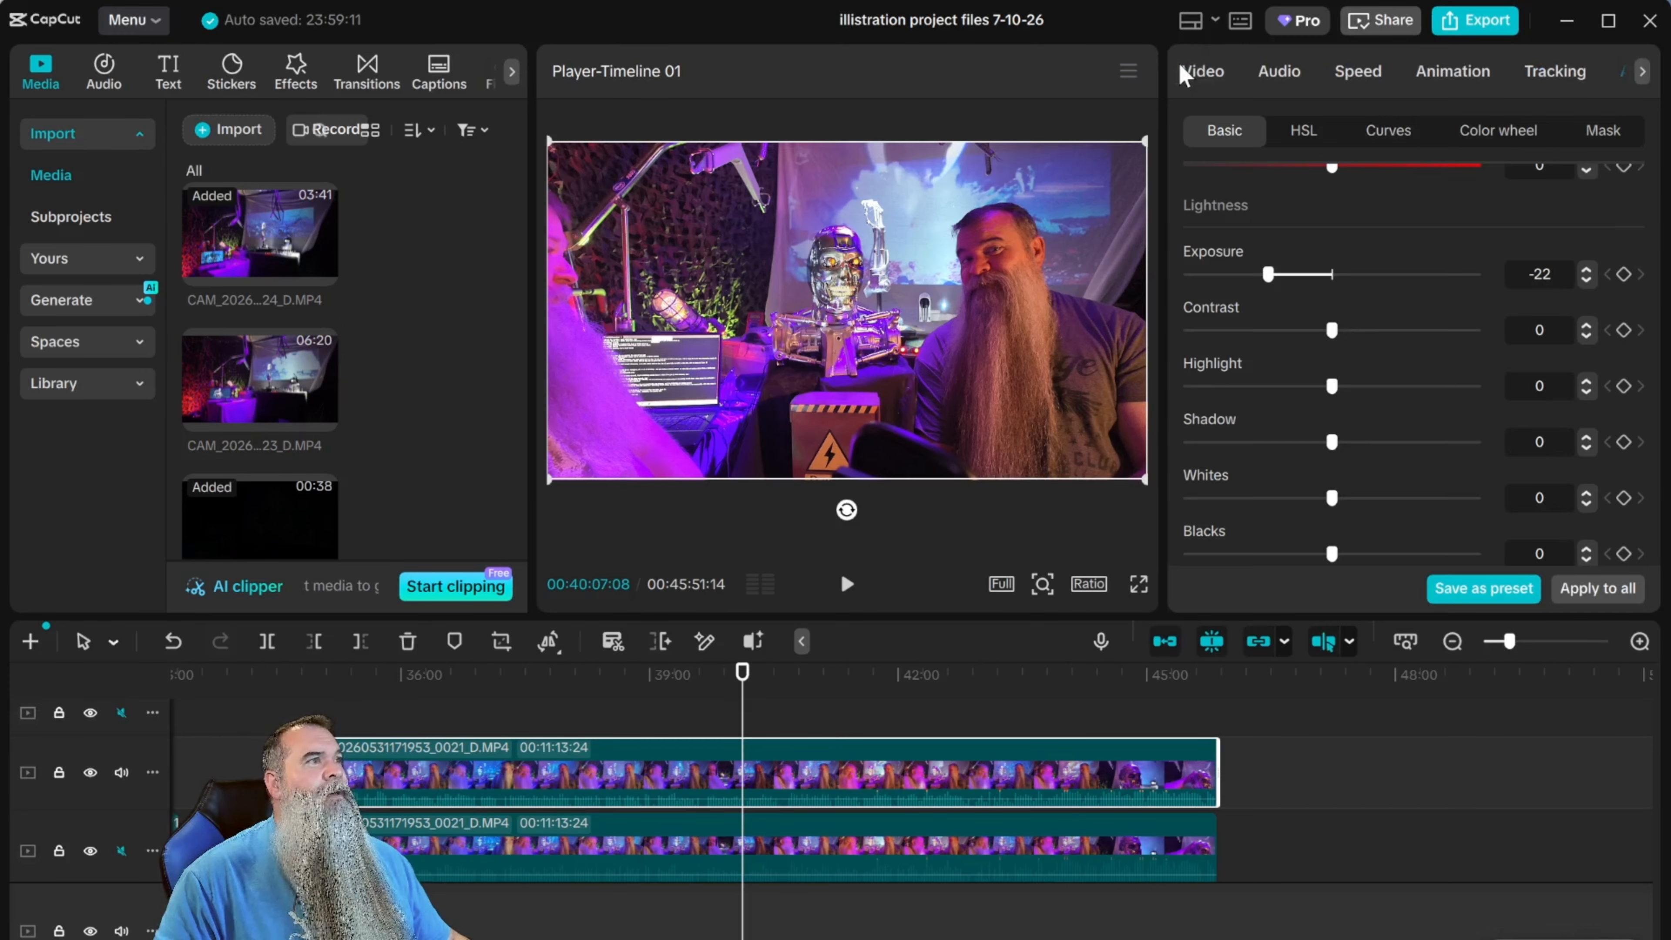
pyautogui.click(1198, 71)
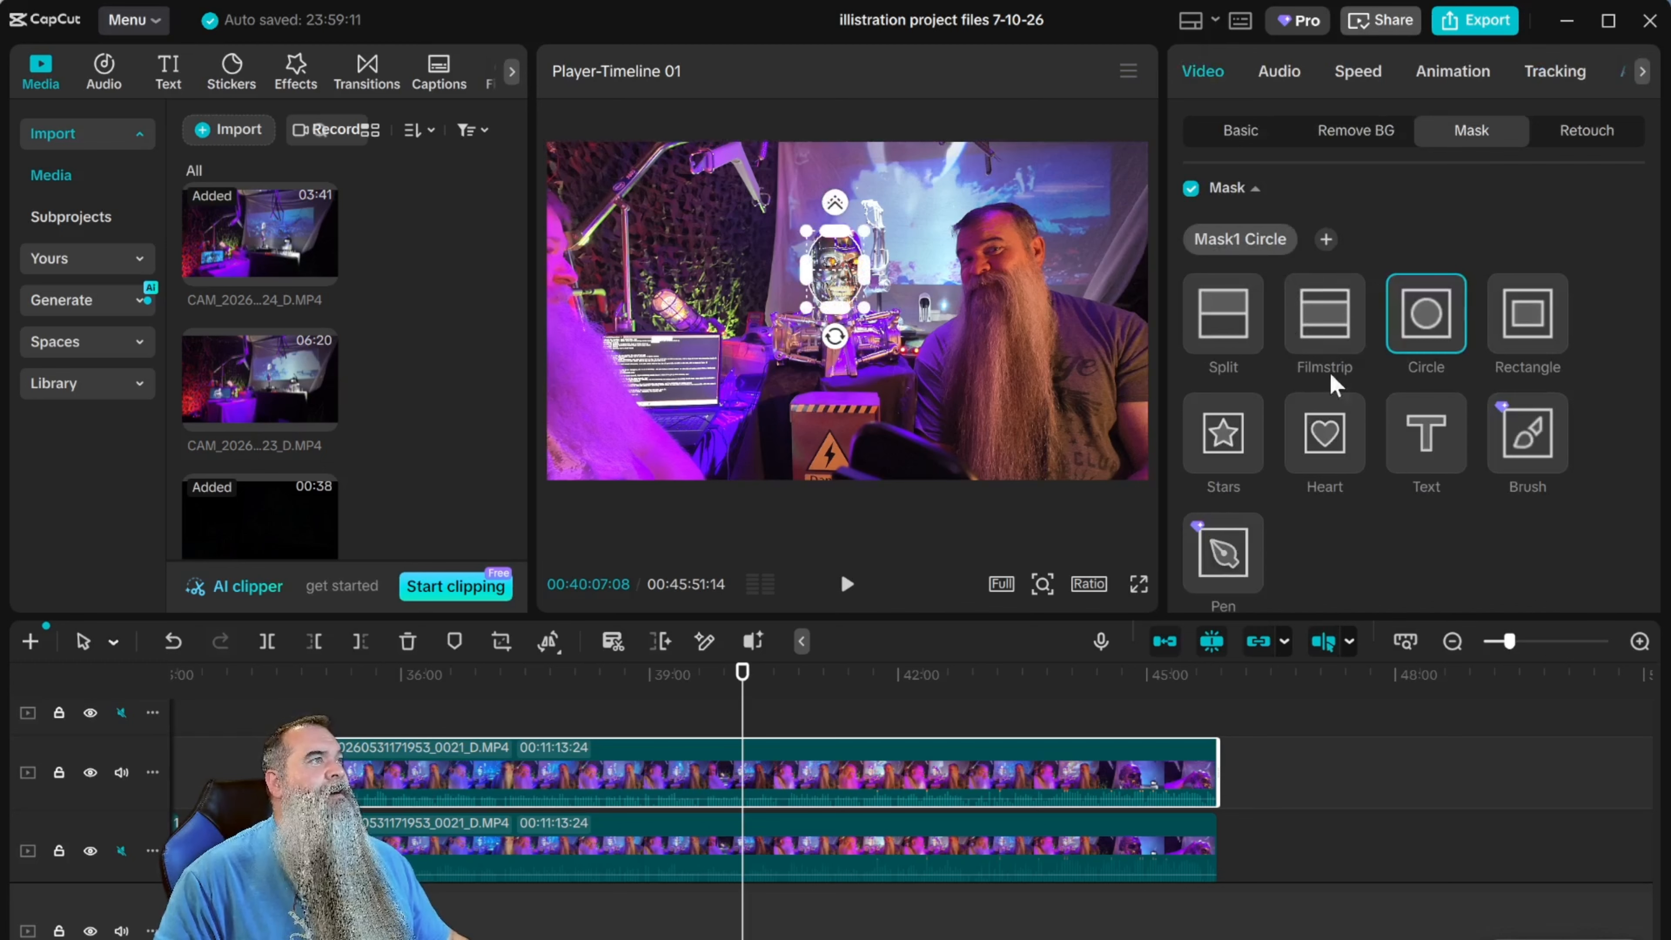
pyautogui.scroll(-5, 1634, 329)
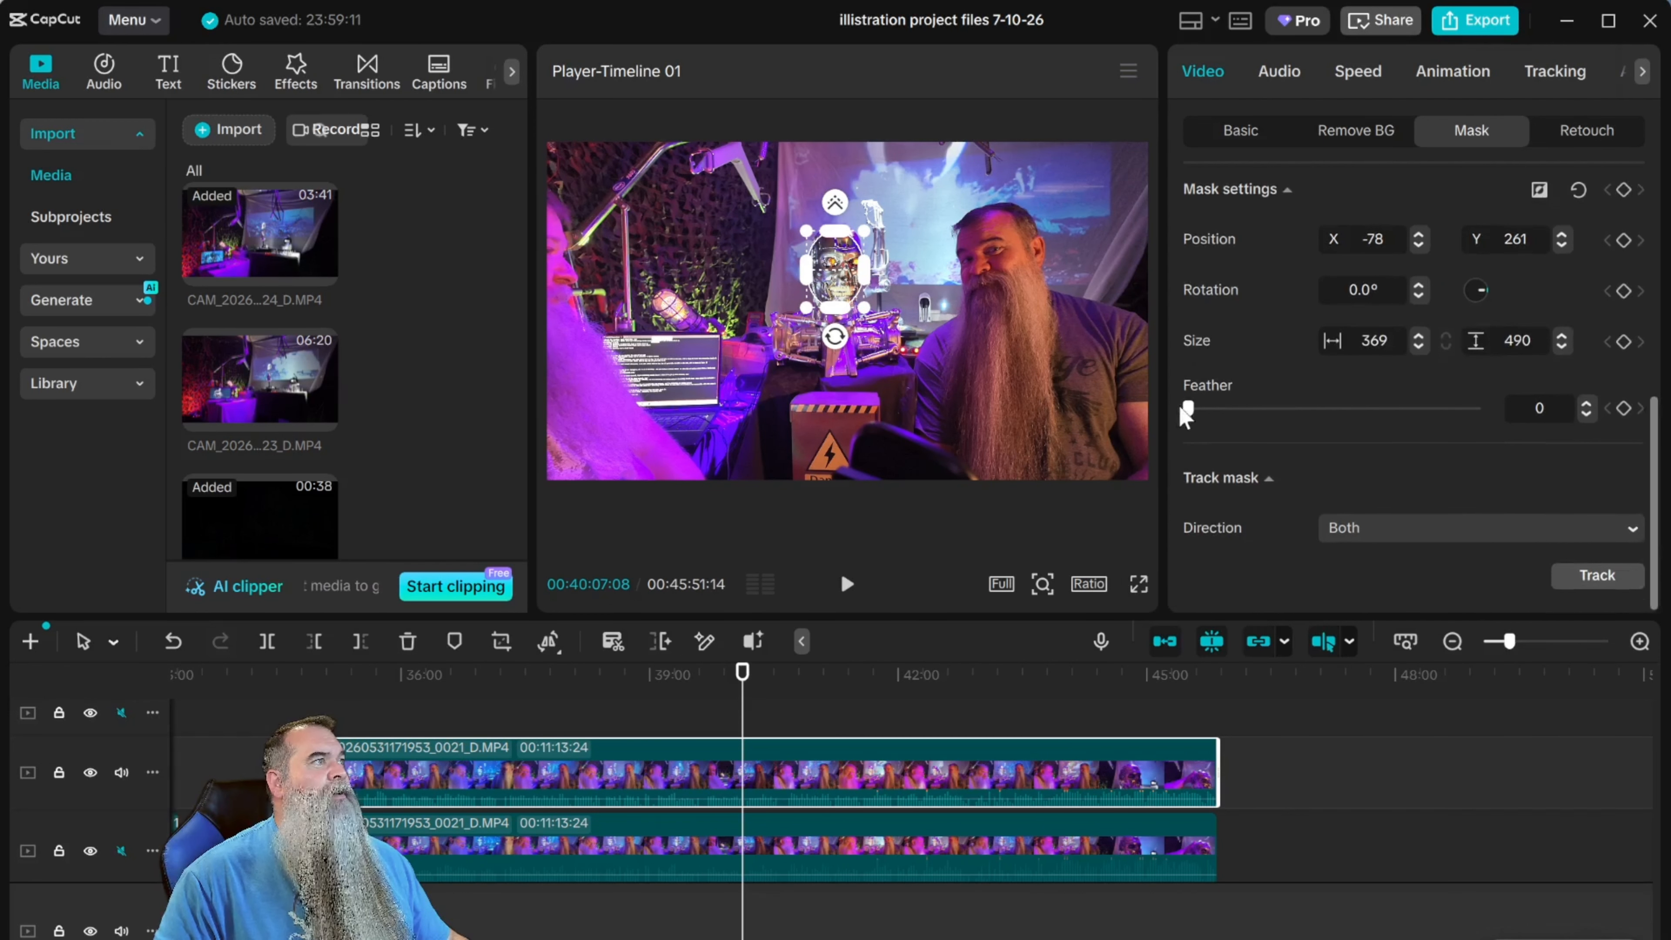
pyautogui.moveTo(1201, 407); pyautogui.dragTo(1229, 406)
pyautogui.moveTo(1239, 408); pyautogui.dragTo(1246, 409)
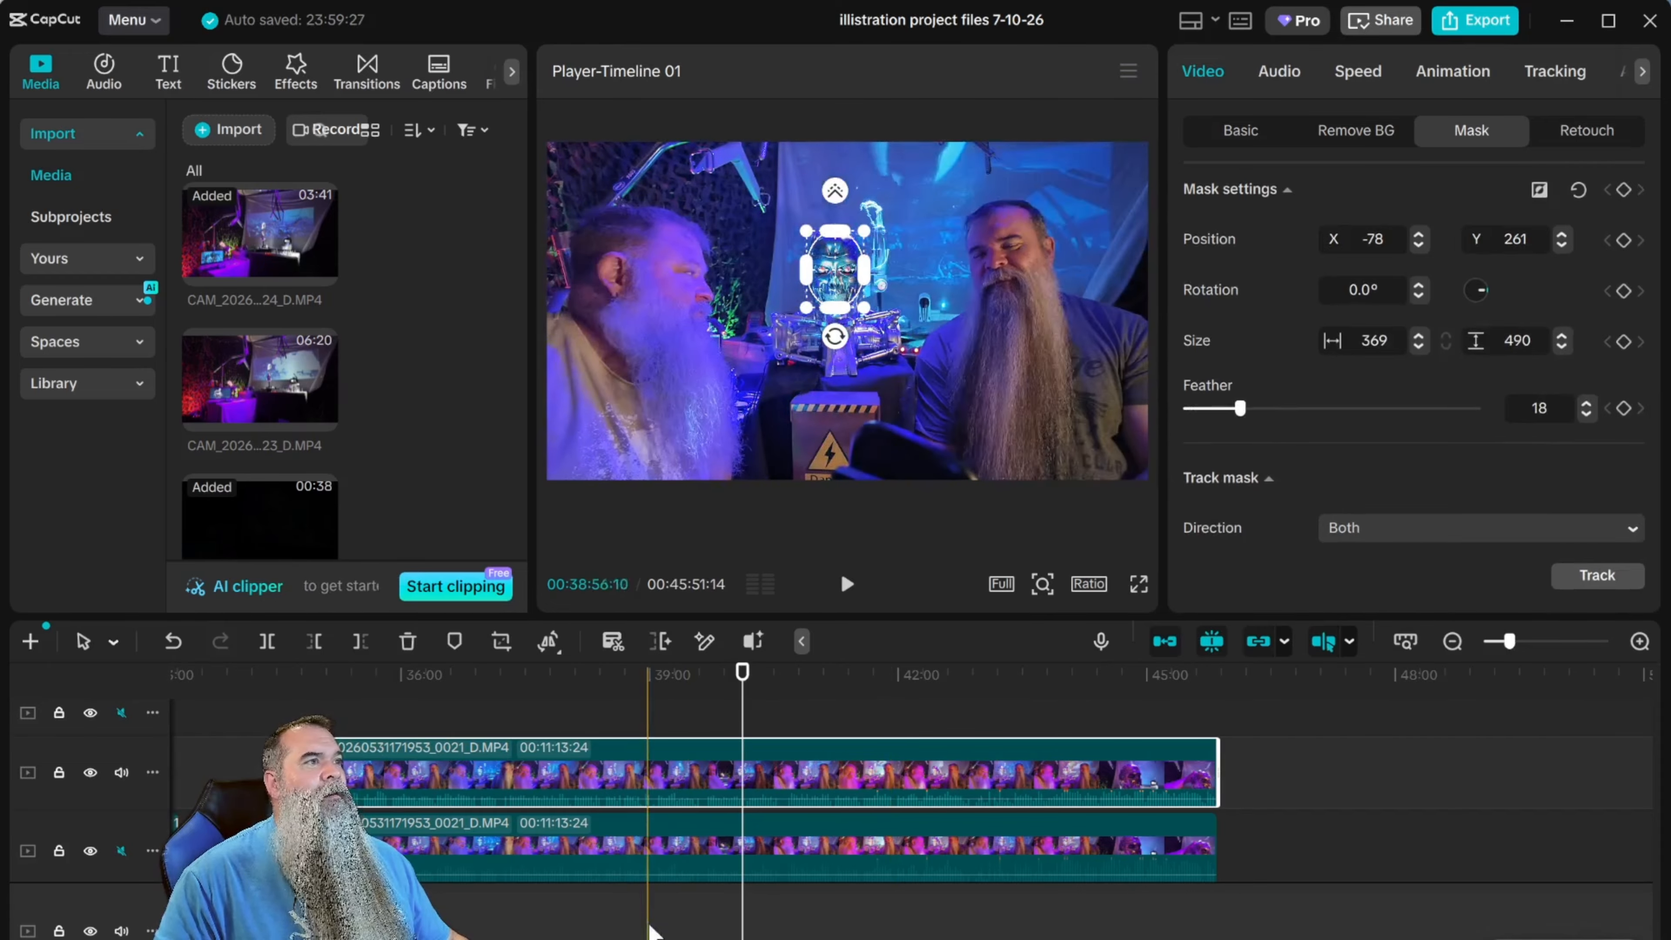
# Deselect the clip, play from about 00:38:16 and check another frame near 00:39:41 to review the darkened robot head.
pyautogui.click(650, 922)
pyautogui.click(588, 681)
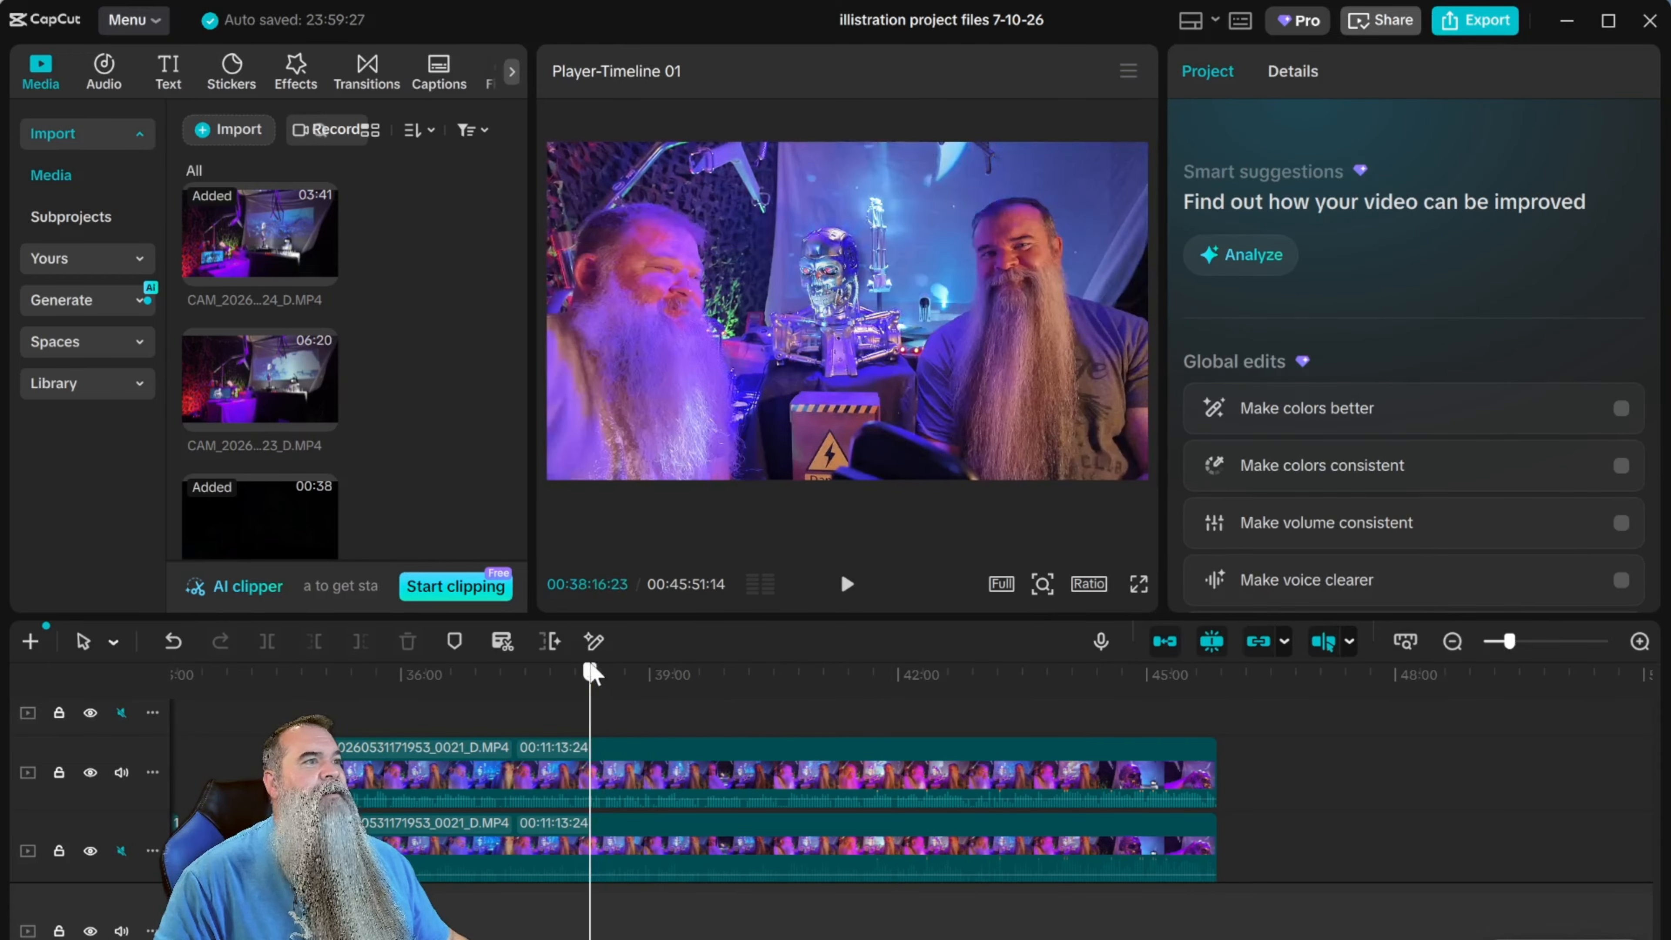
pyautogui.click(847, 586)
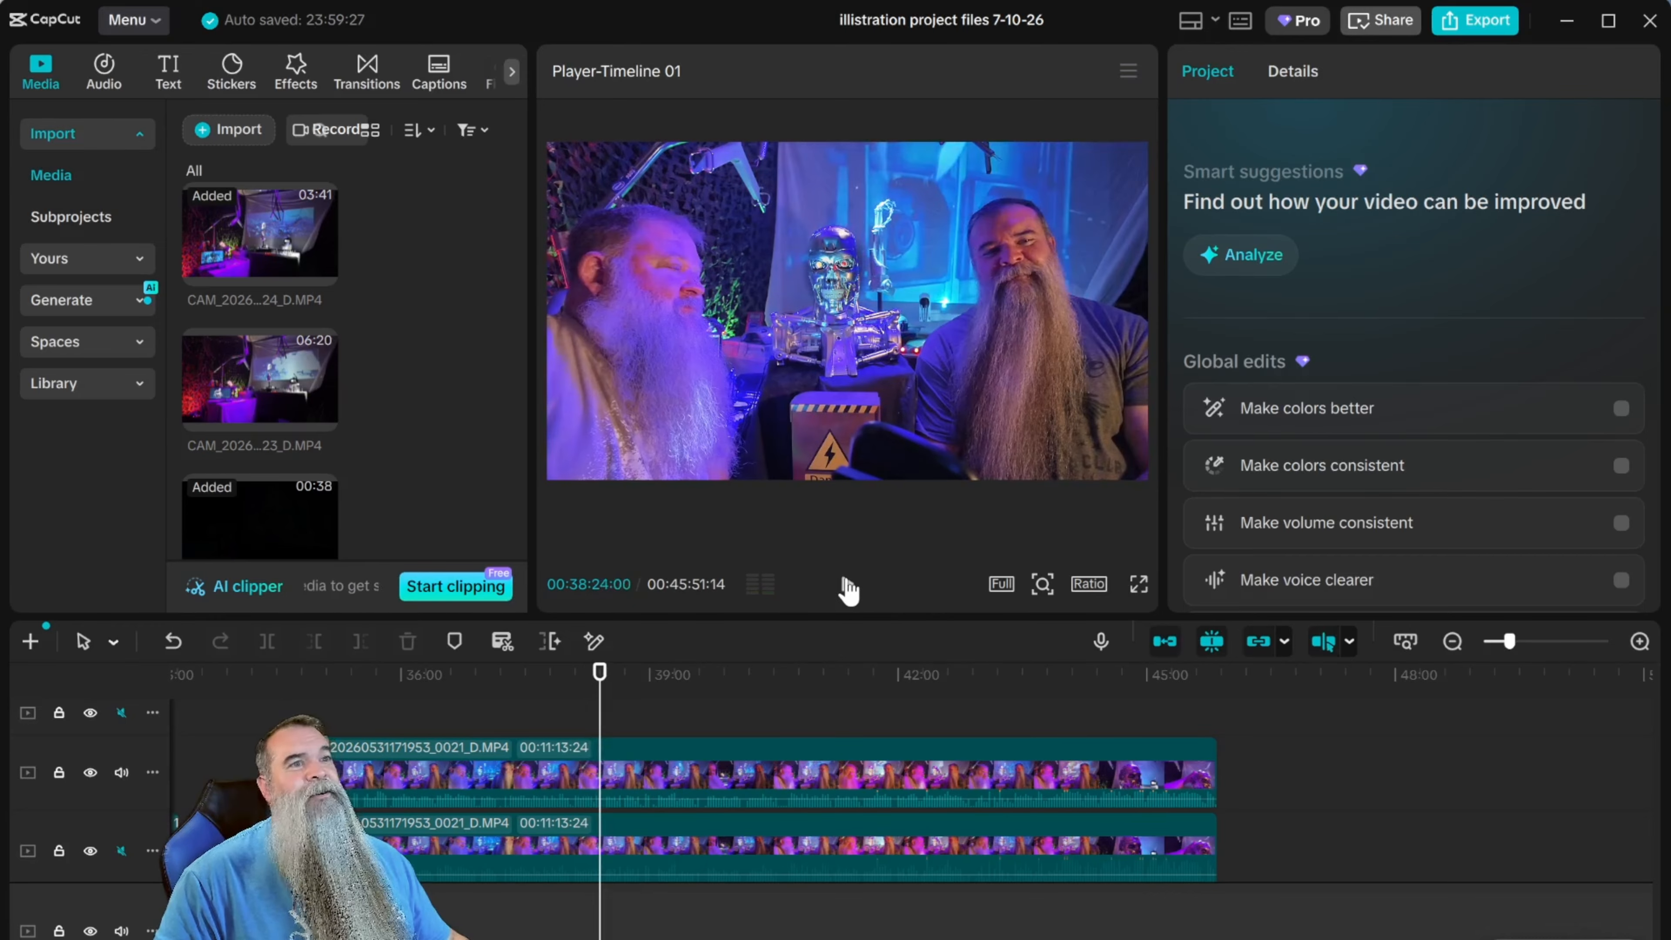
pyautogui.click(847, 585)
pyautogui.click(707, 672)
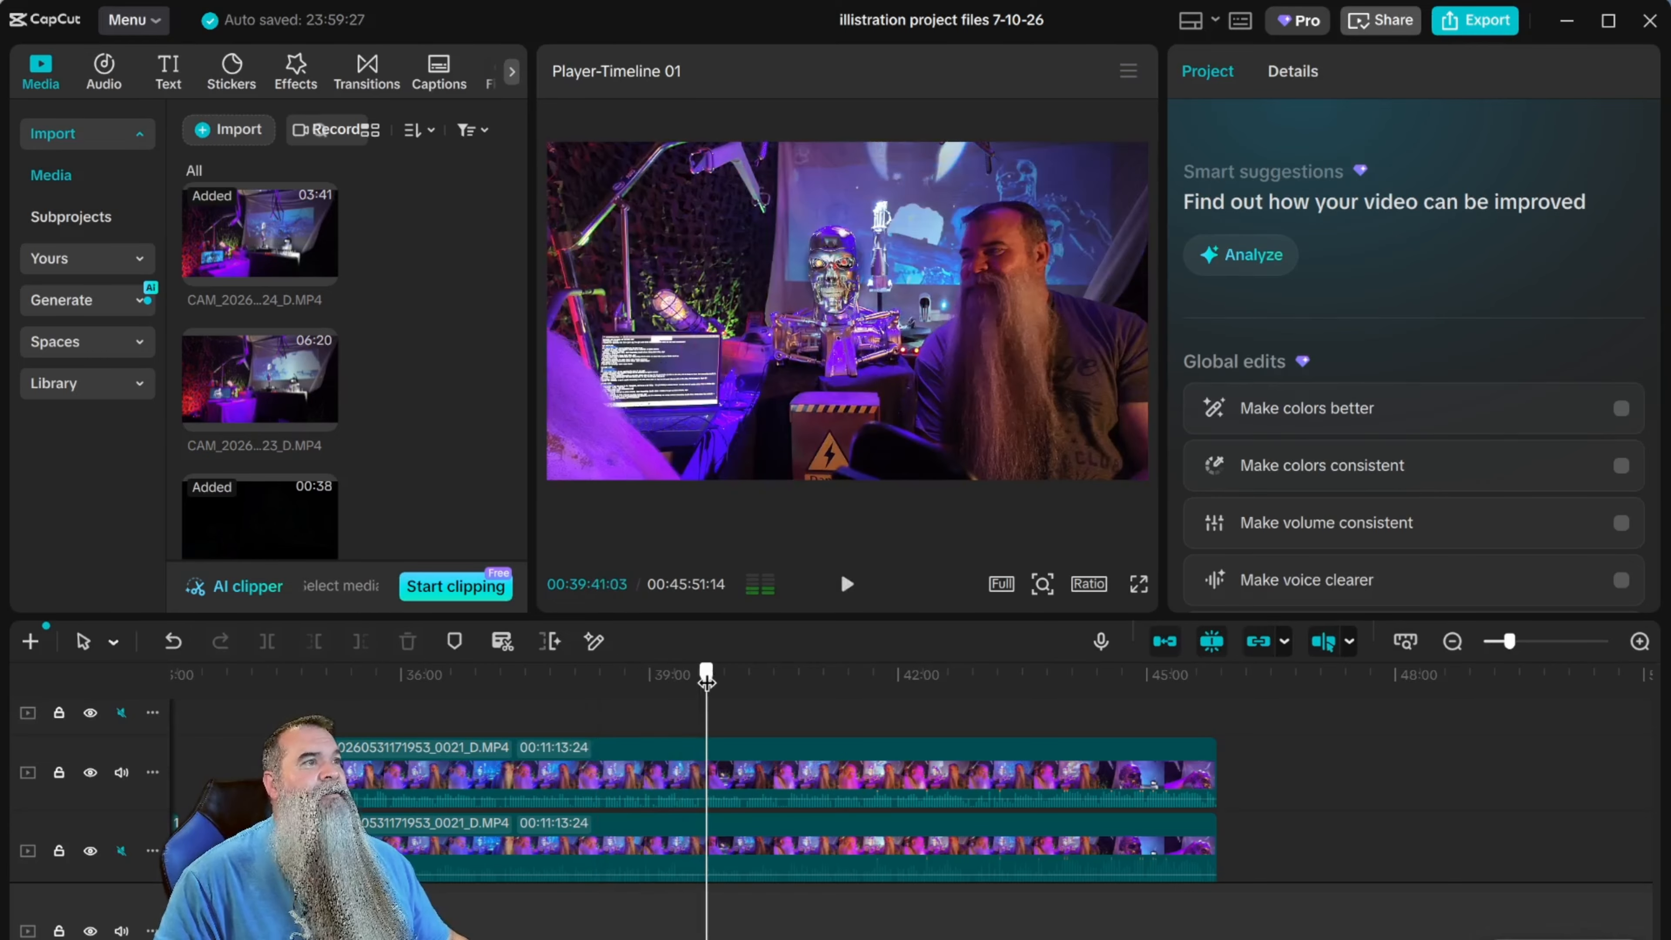